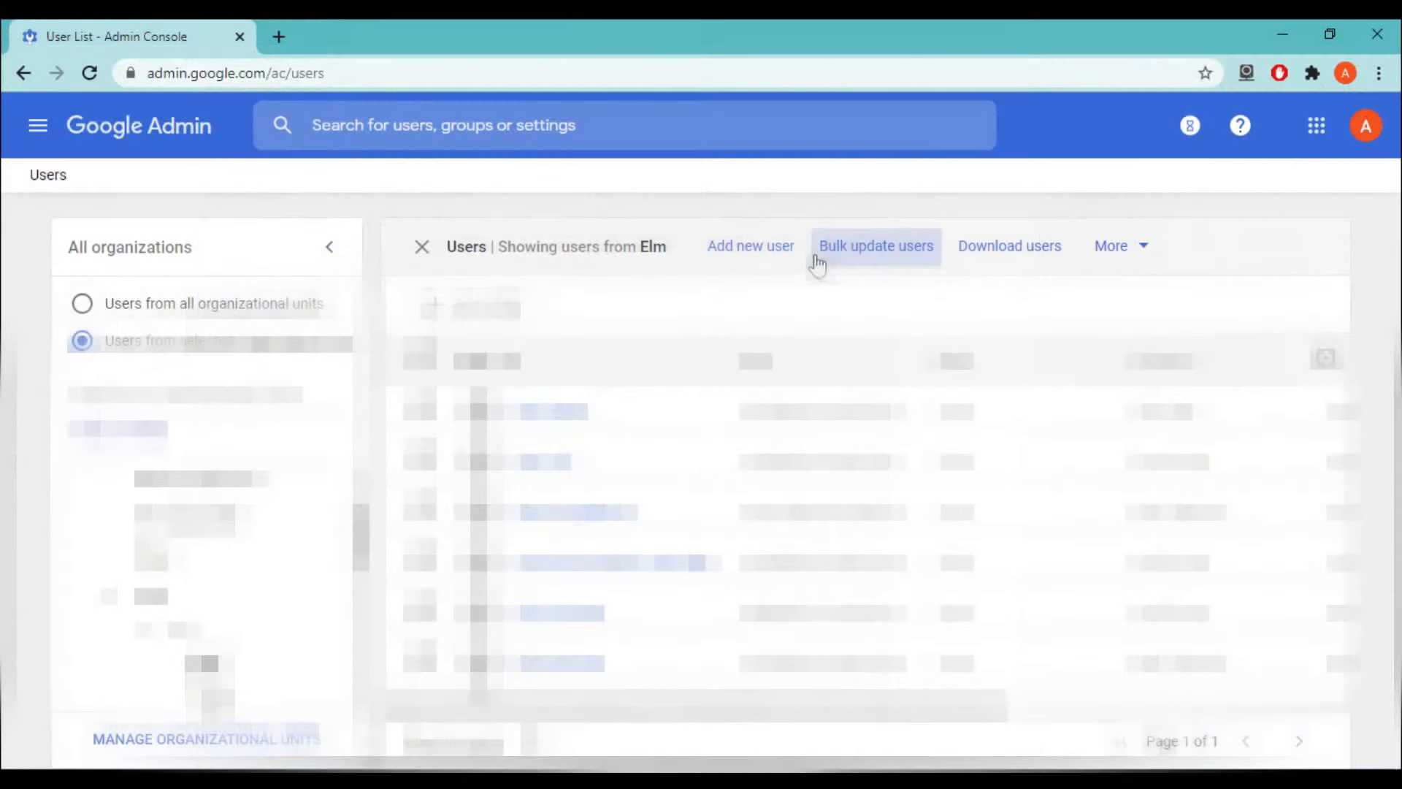
- Begin a bulk update of the users in the Elm organisation
click(916, 257)
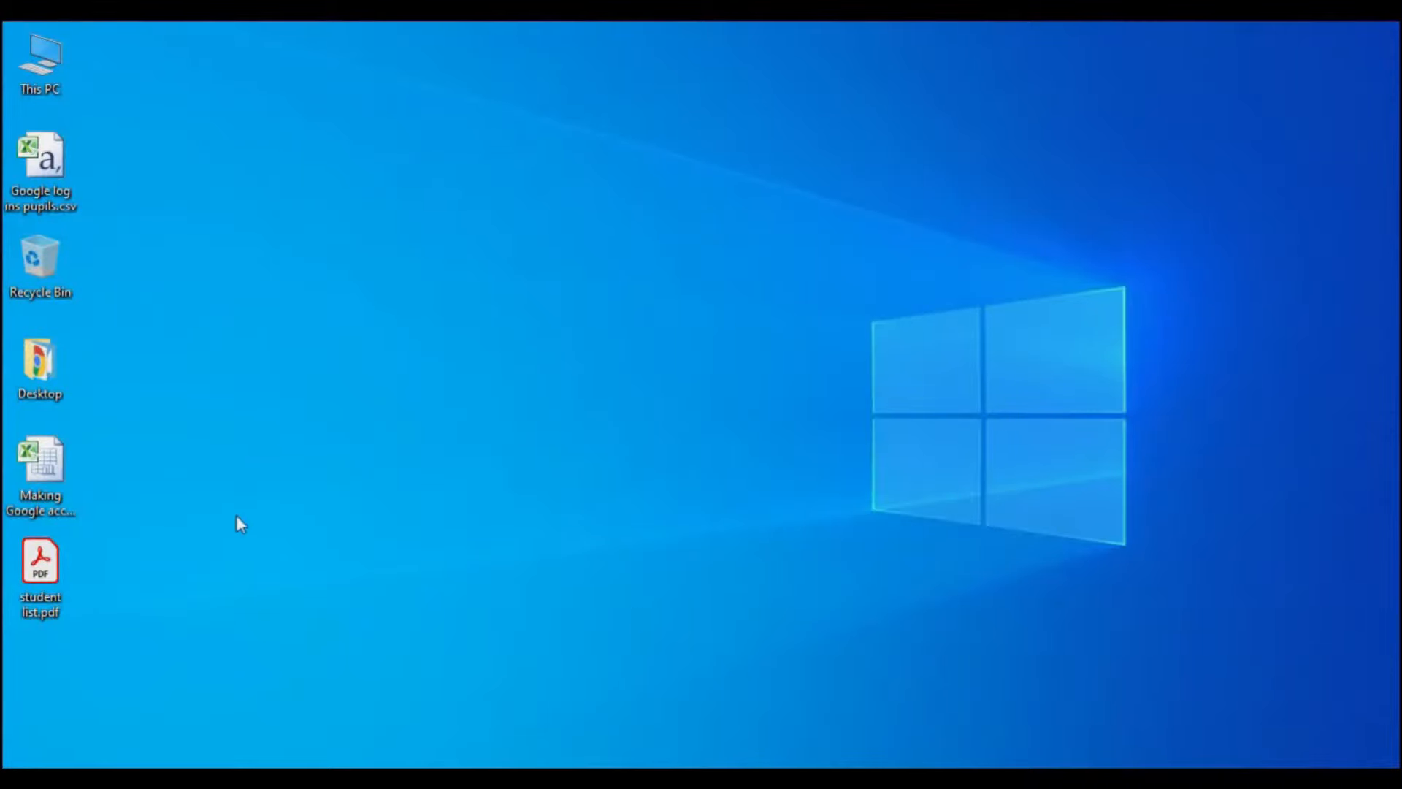
double_click(38, 574)
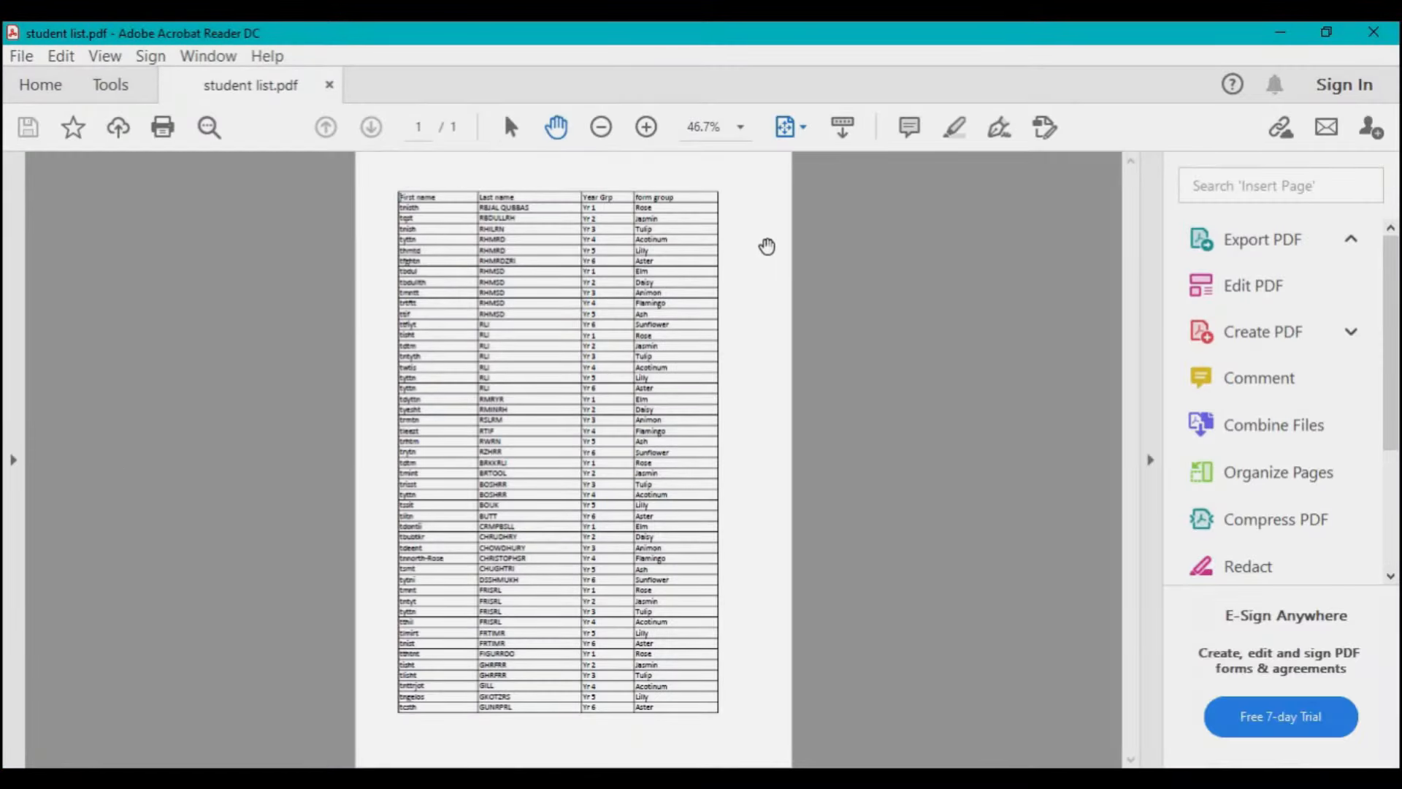
click(645, 128)
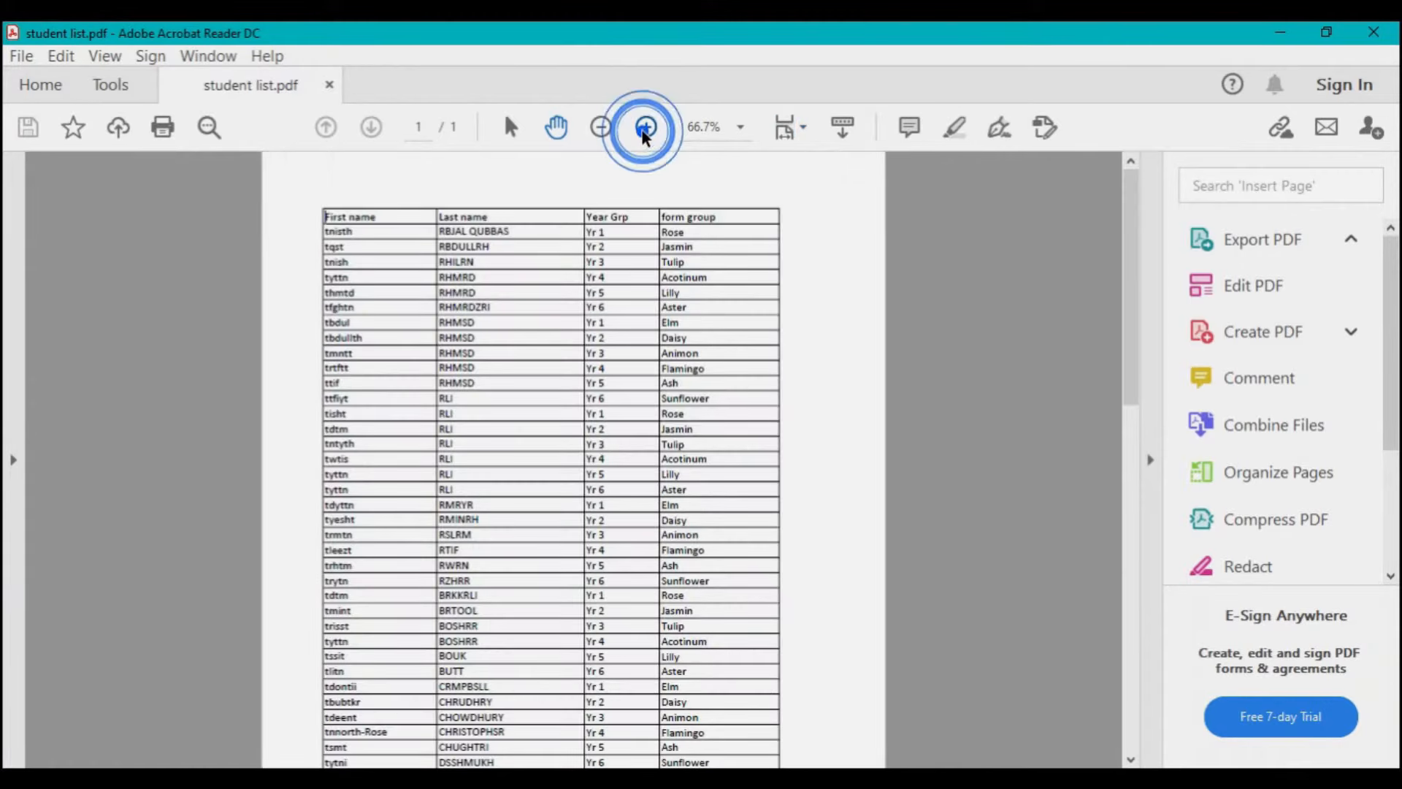
click(646, 129)
click(646, 128)
click(503, 224)
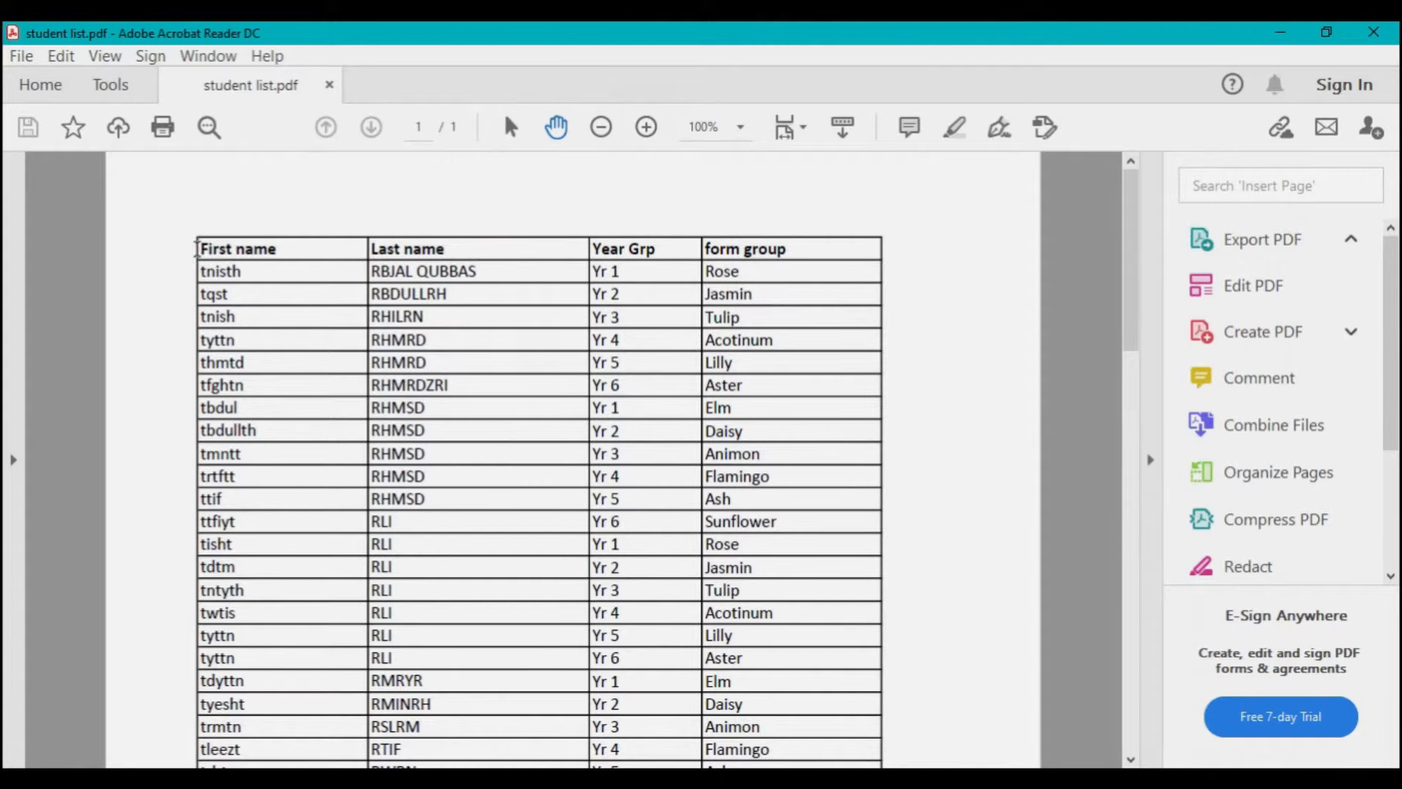
drag(198, 248, 786, 256)
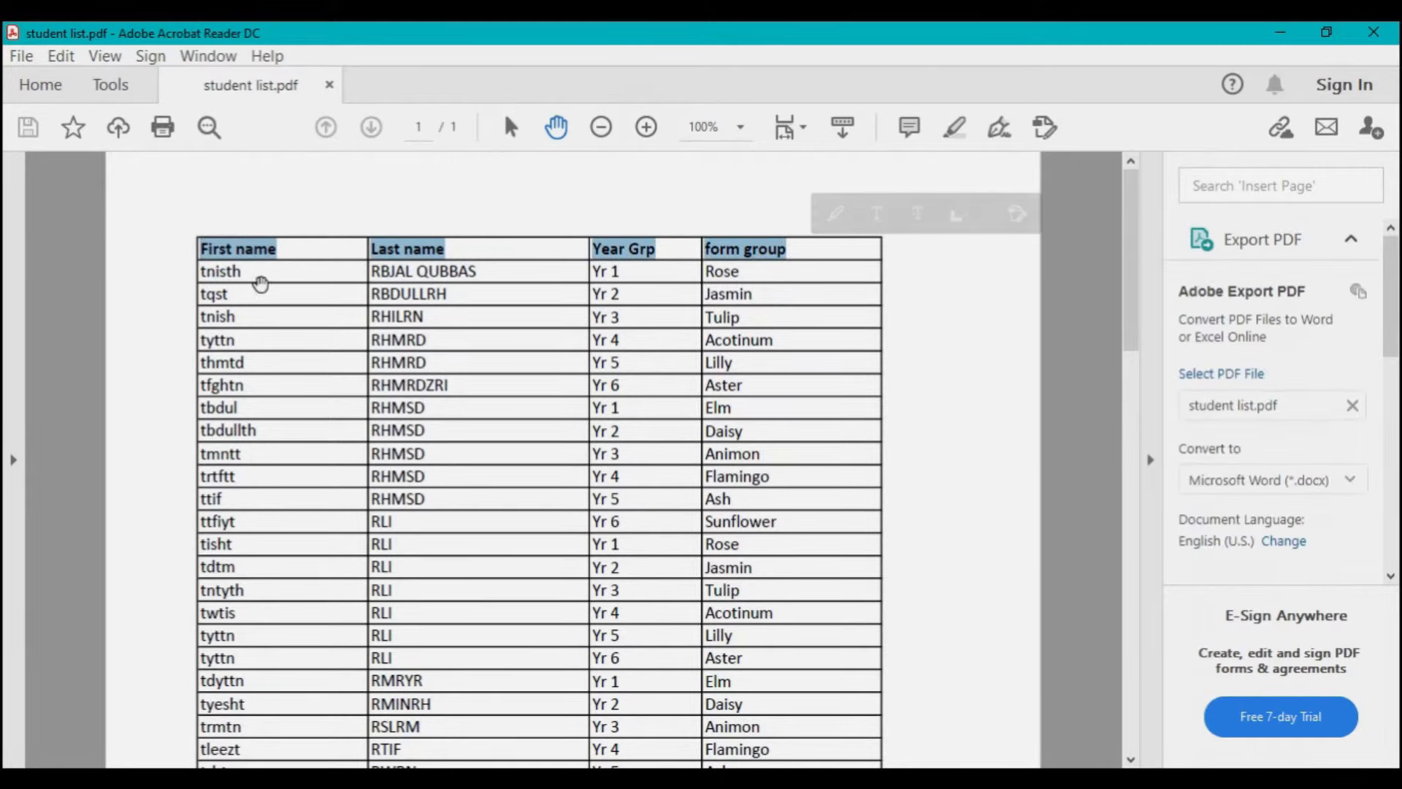
click(260, 281)
scroll(617, 502, down, 10)
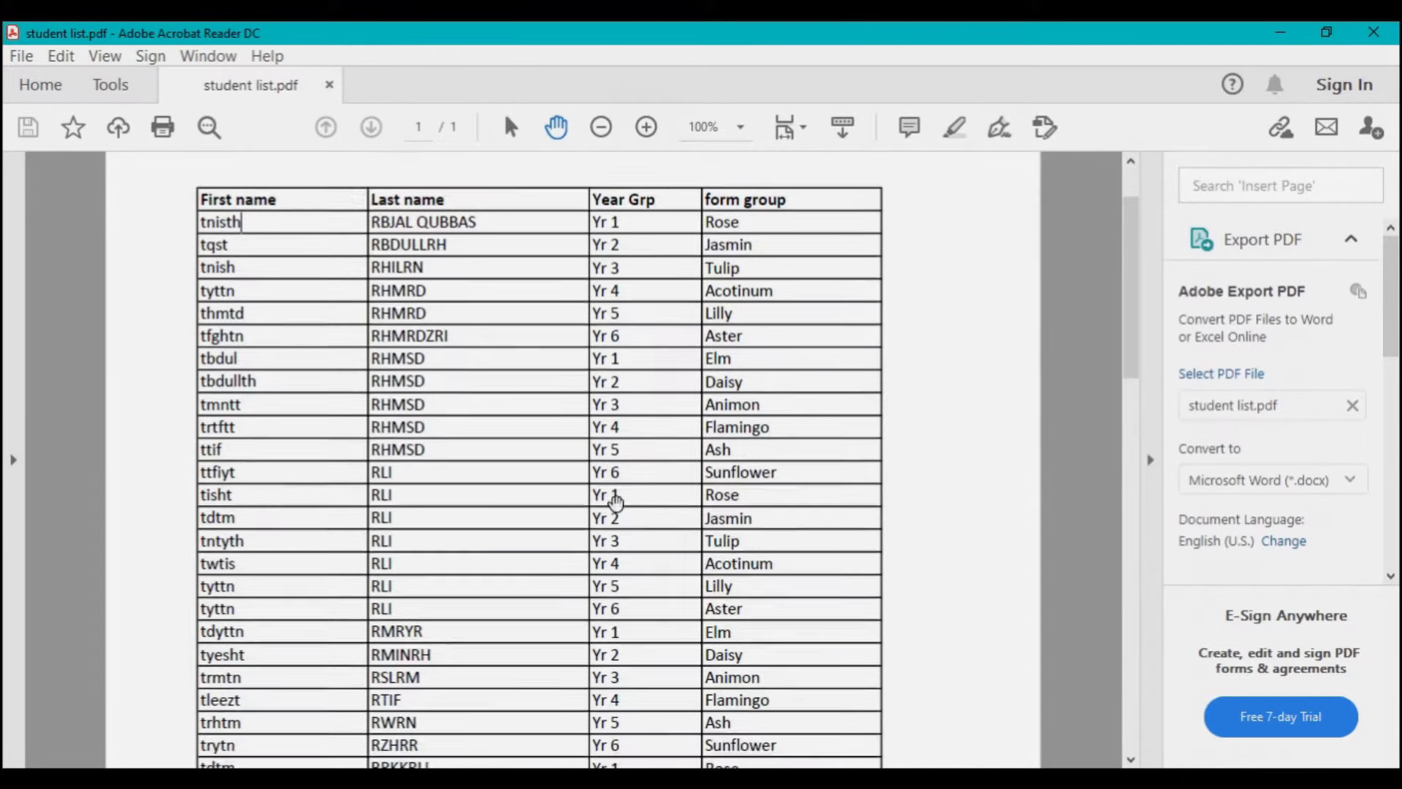
scroll(617, 502, down, 5)
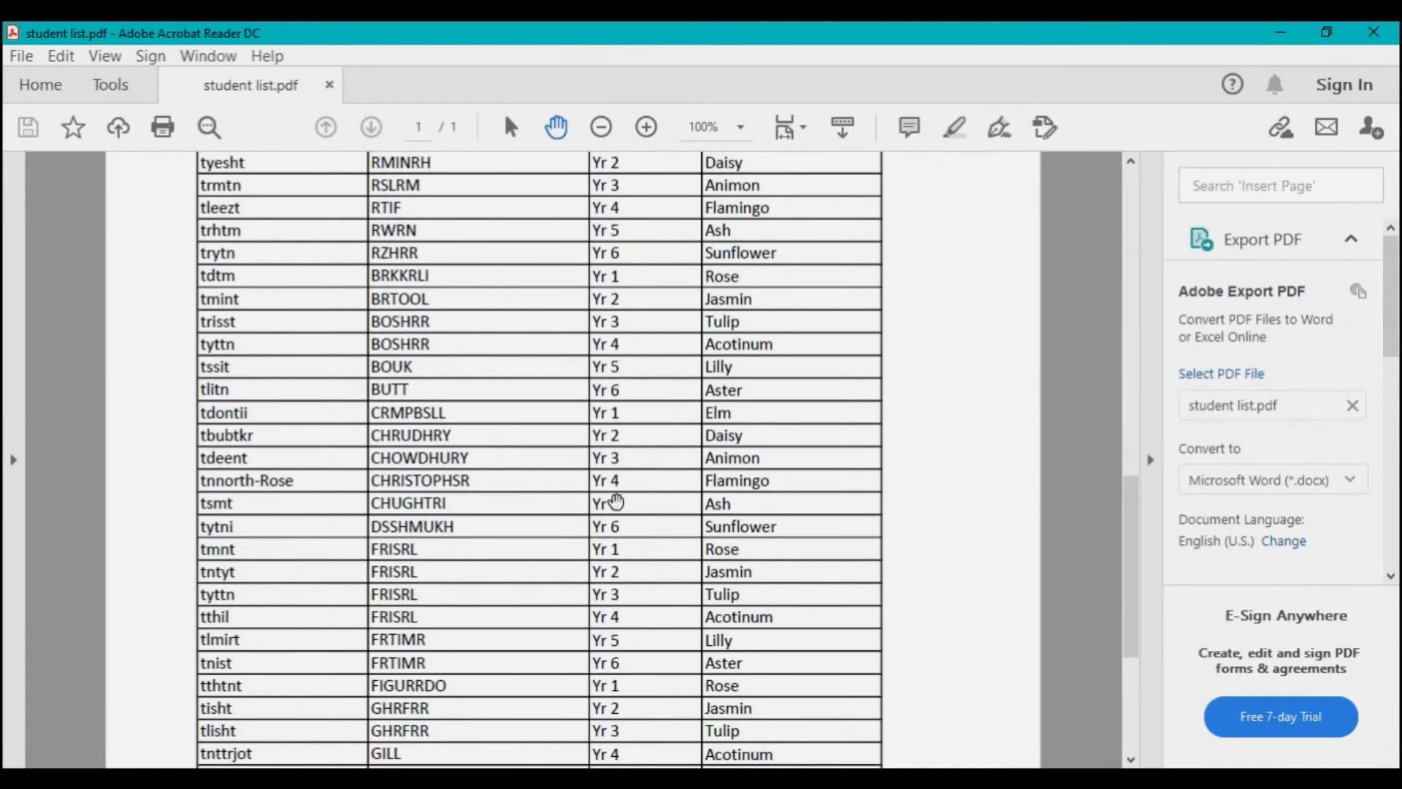
scroll(615, 501, up, 15)
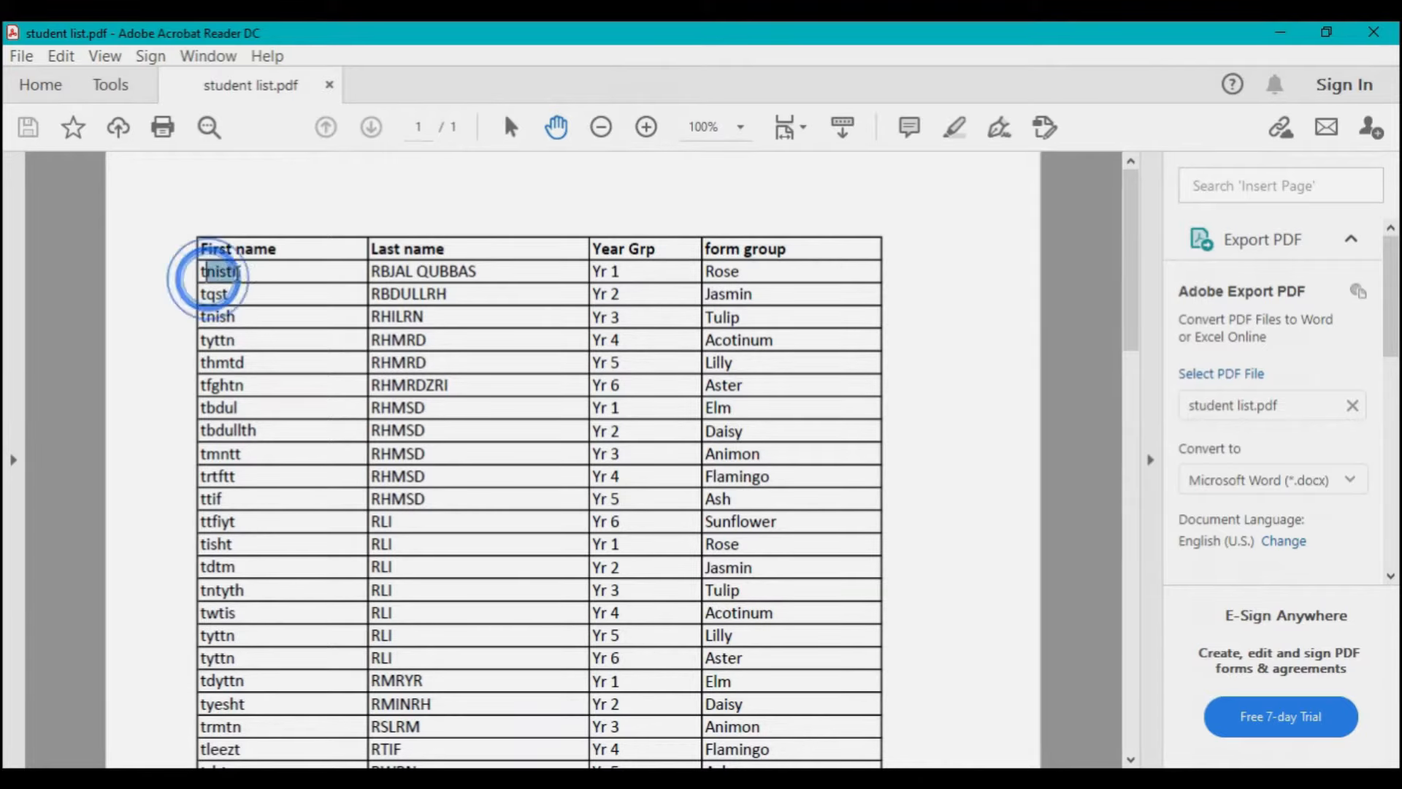
triple_click(208, 276)
click(273, 281)
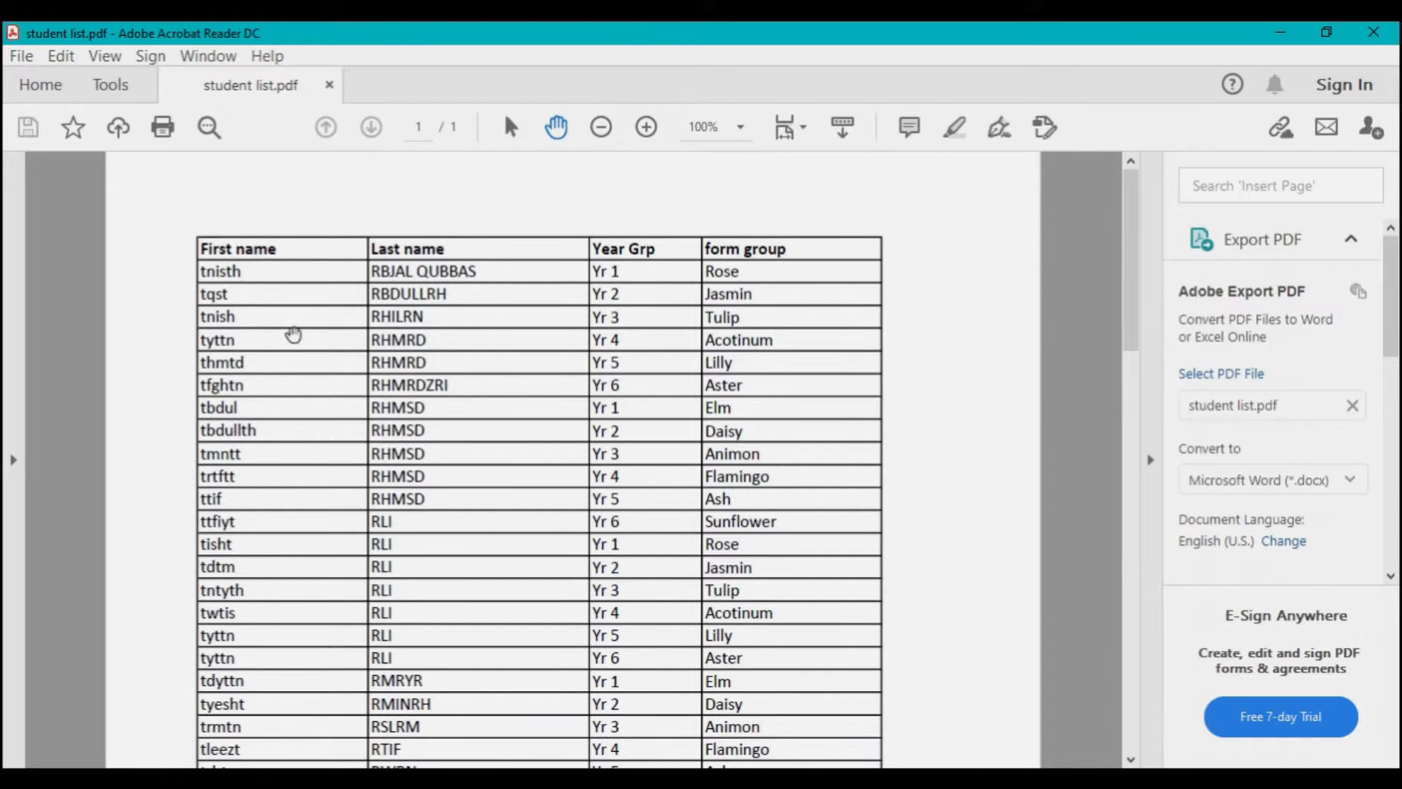
scroll(248, 558, down, 5)
scroll(244, 558, down, 1)
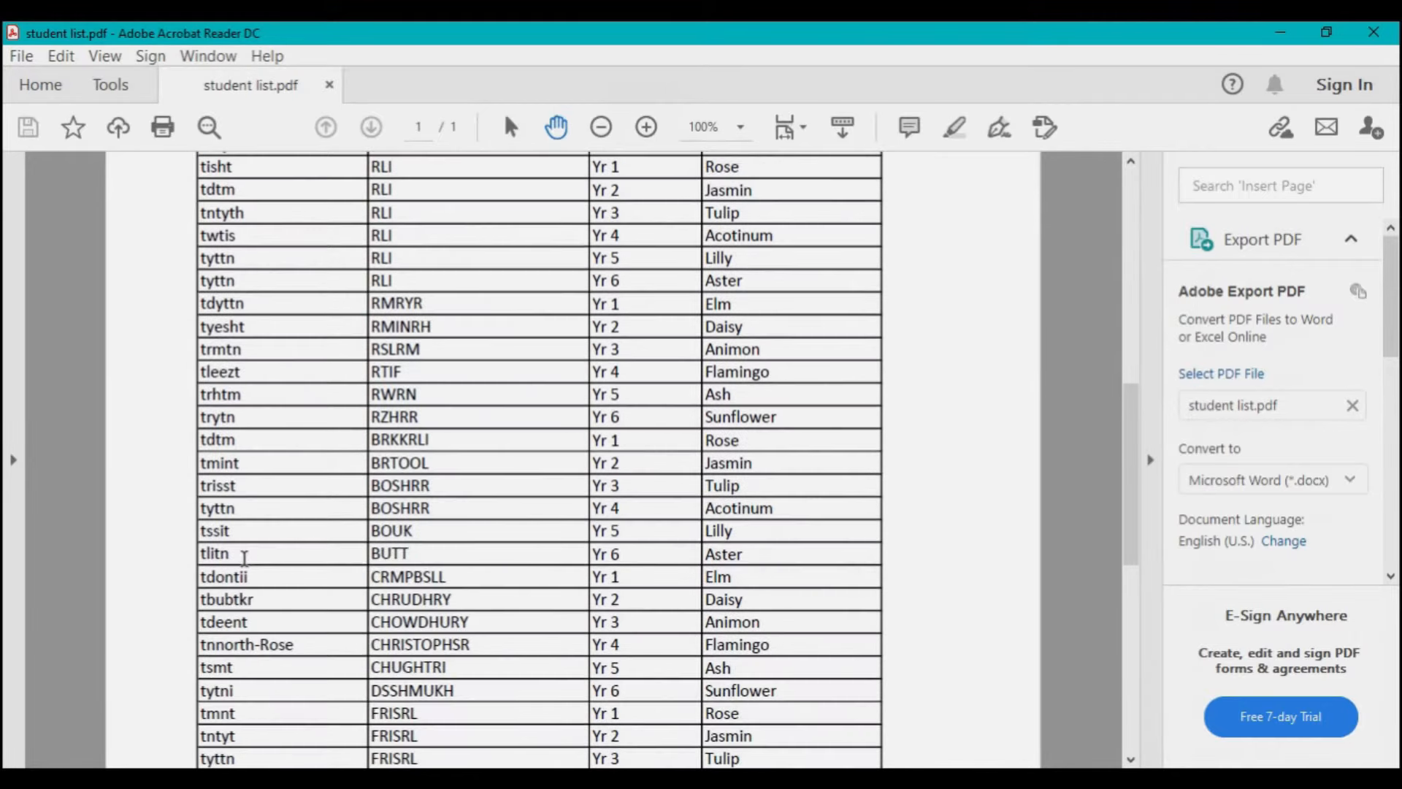
scroll(244, 558, up, 6)
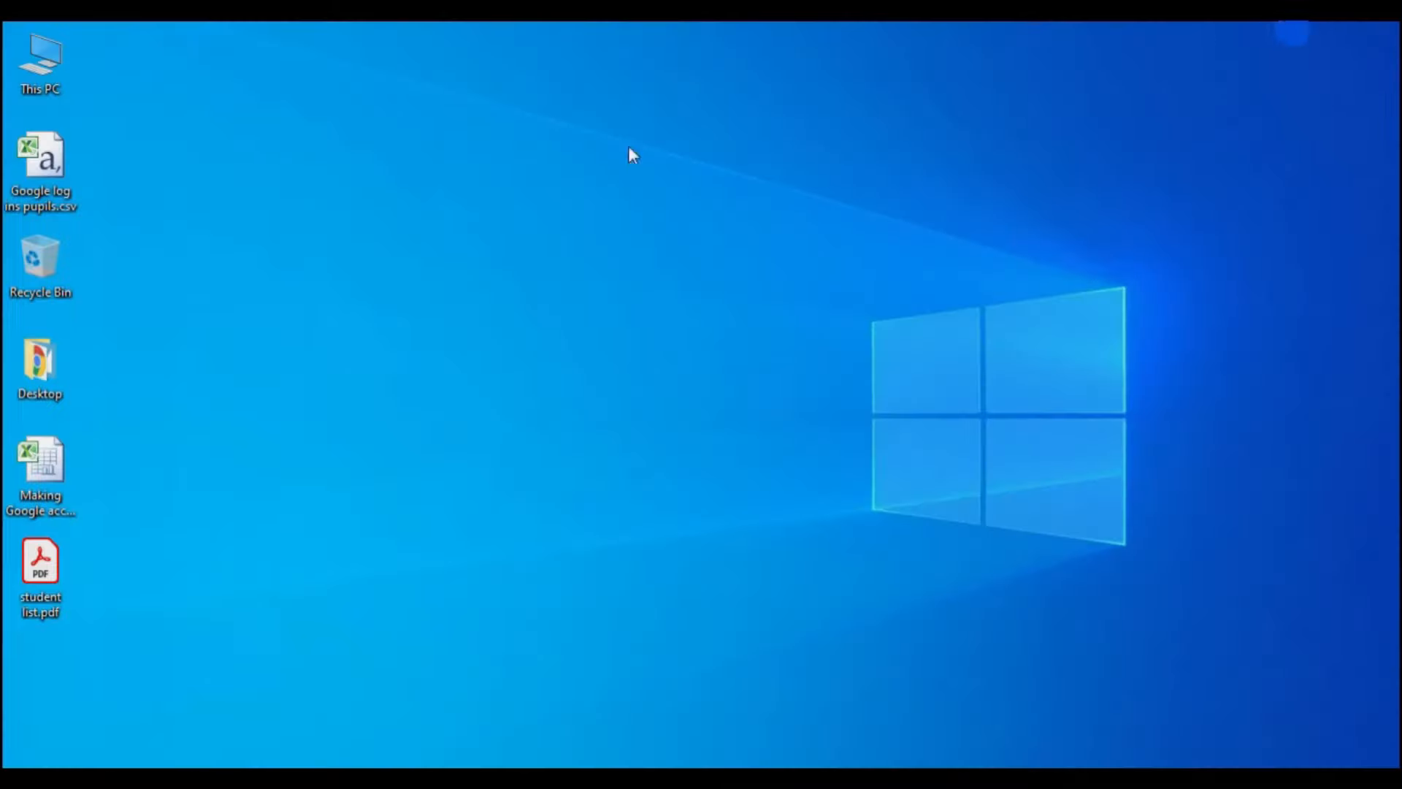
- Open Google log ins pupils.csv and fit columns A to D to their headings
double_click(42, 185)
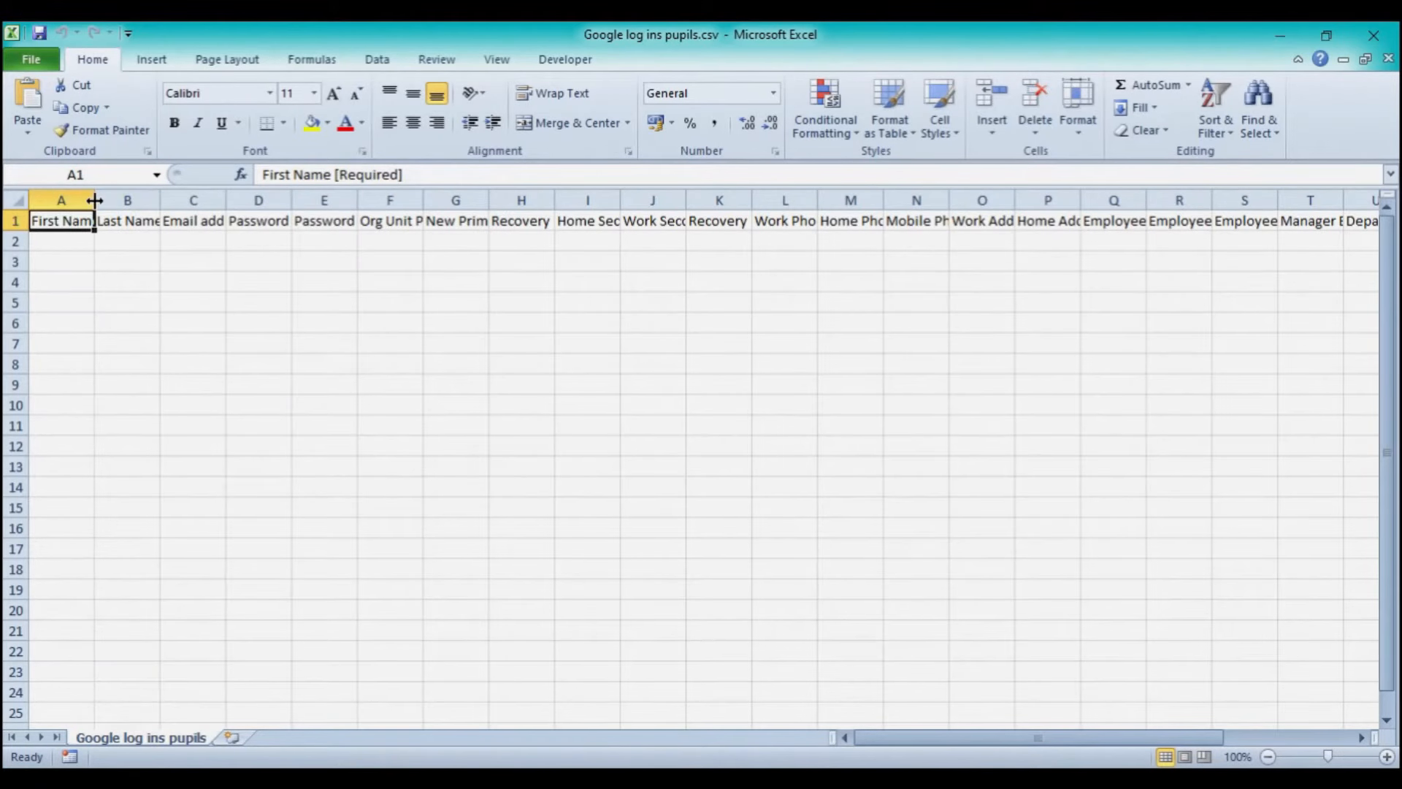
drag(94, 199, 192, 201)
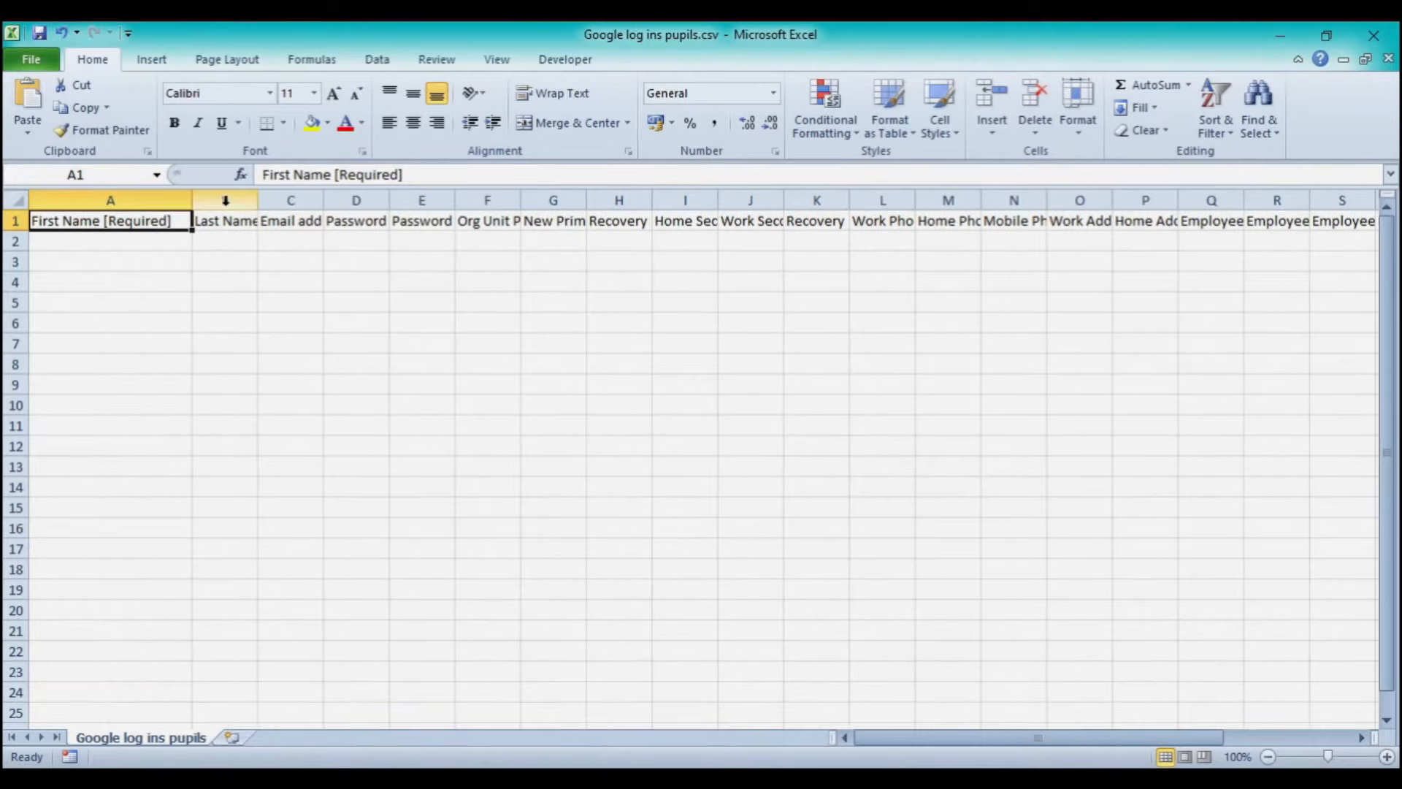
double_click(259, 201)
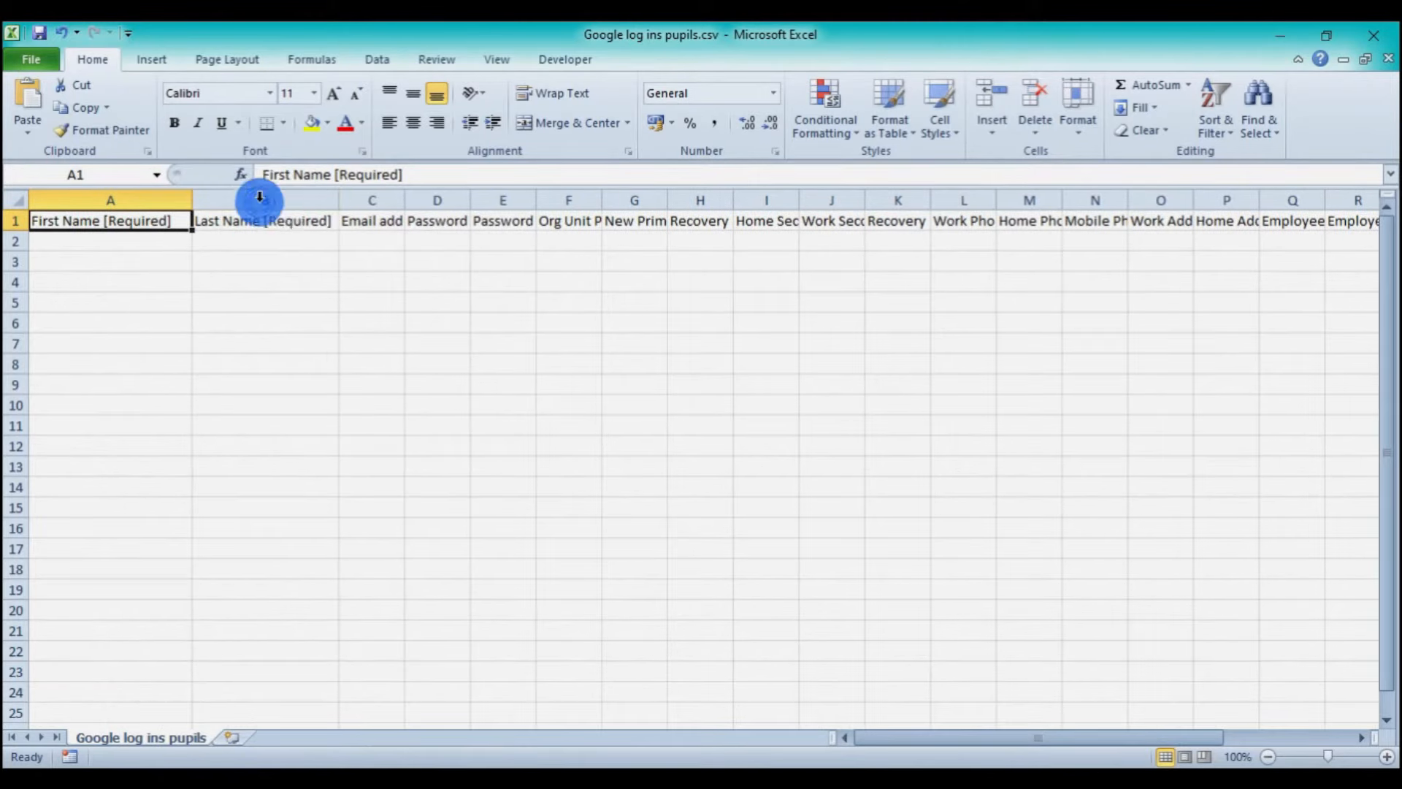
double_click(407, 198)
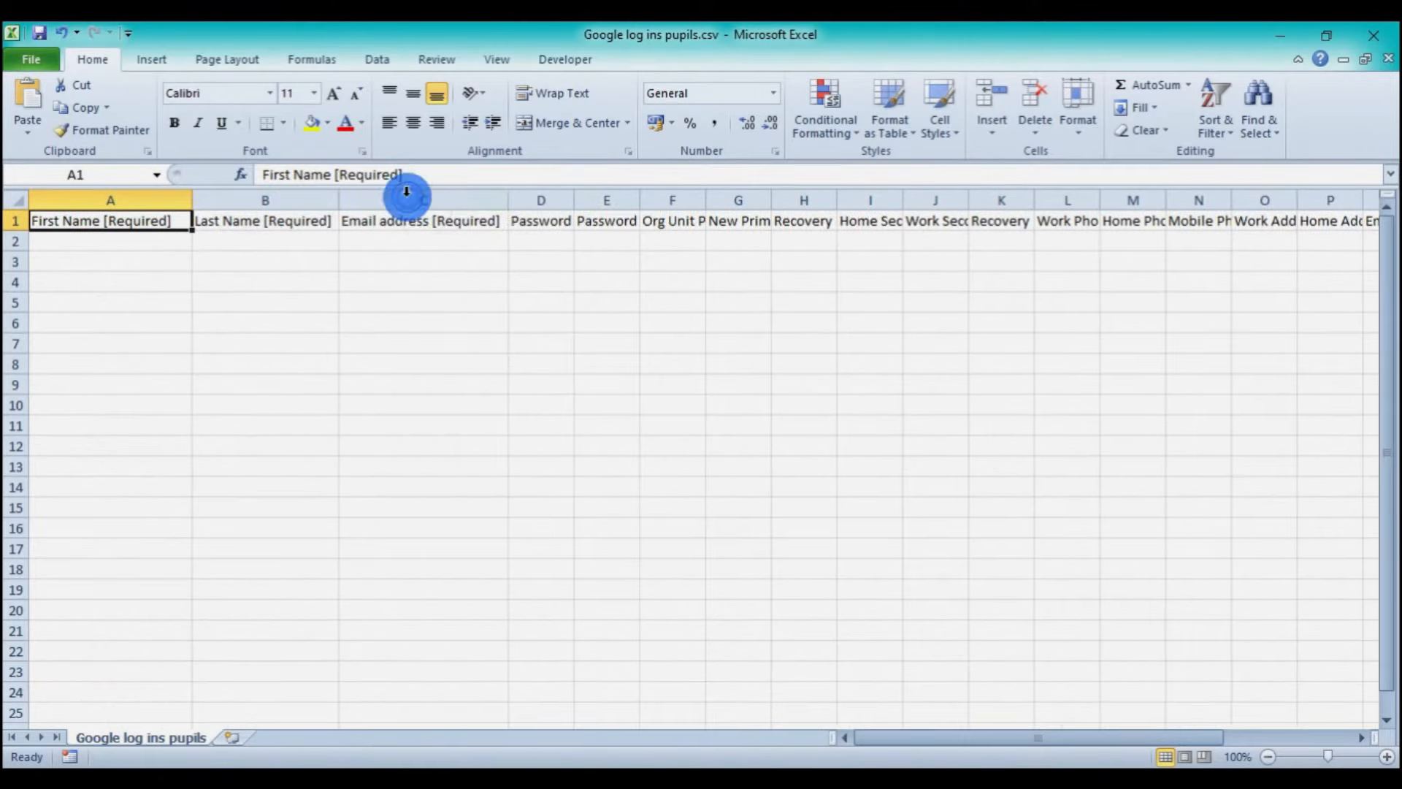
click(471, 225)
double_click(574, 200)
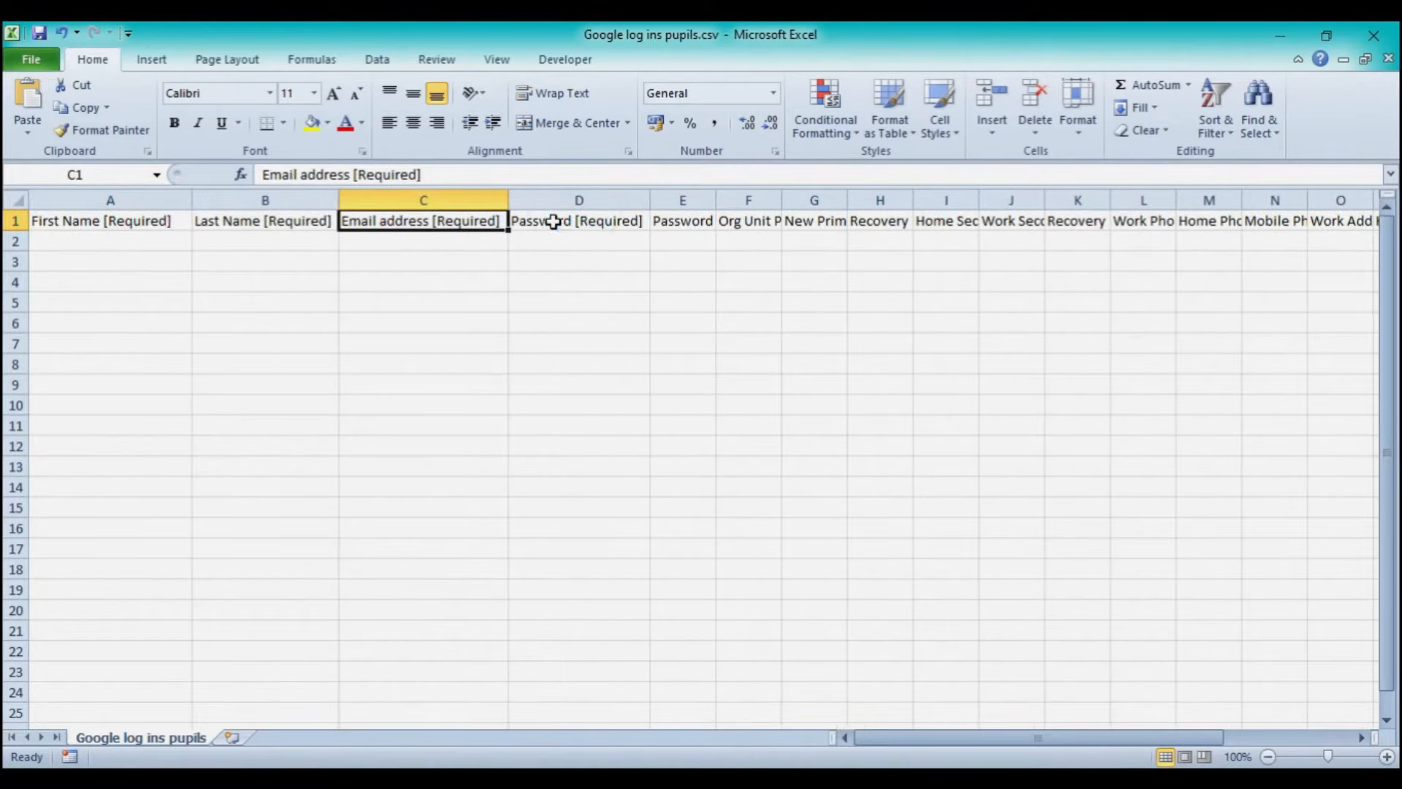
click(553, 221)
- Fit column F to Org Unit Path and select headings A1:D1 plus F1
click(716, 200)
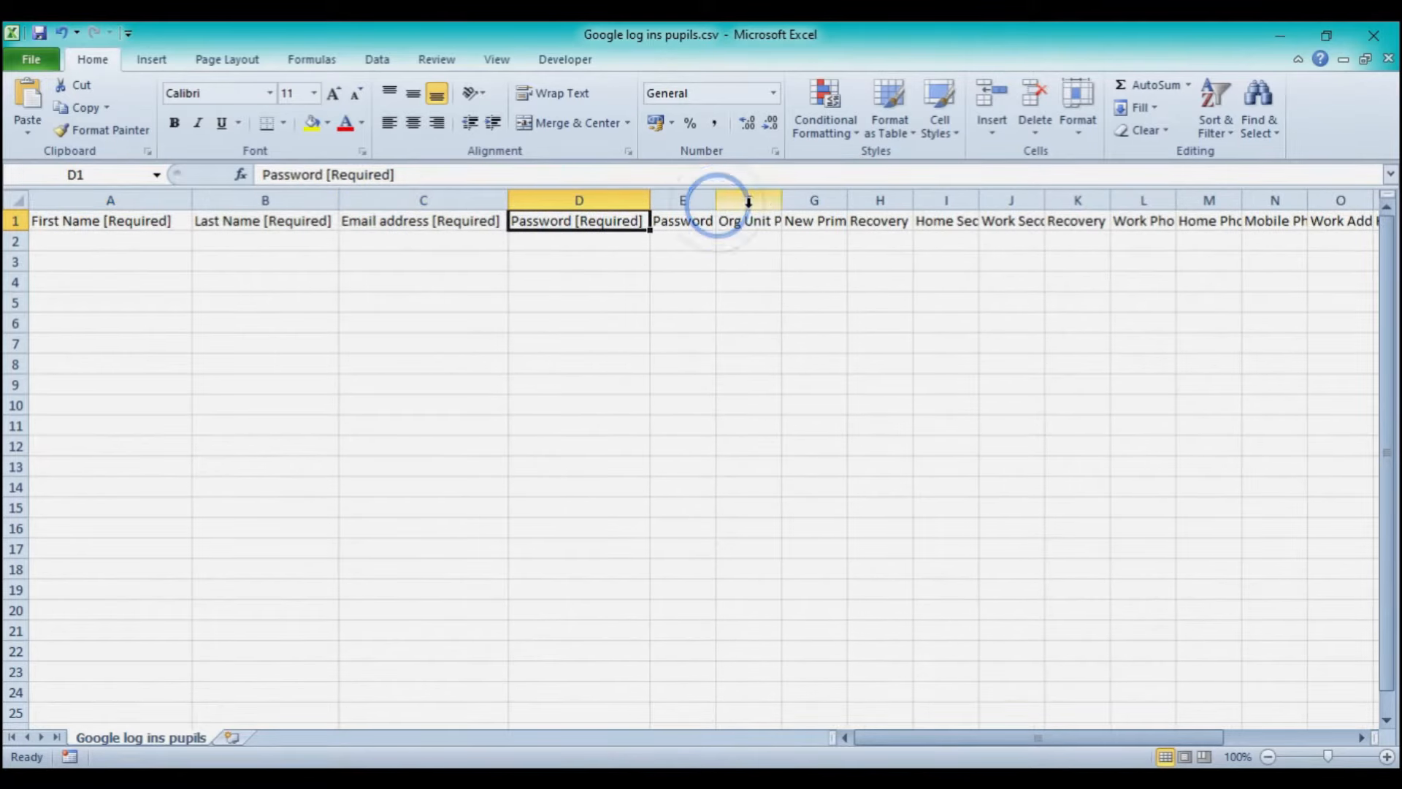
double_click(783, 204)
click(760, 224)
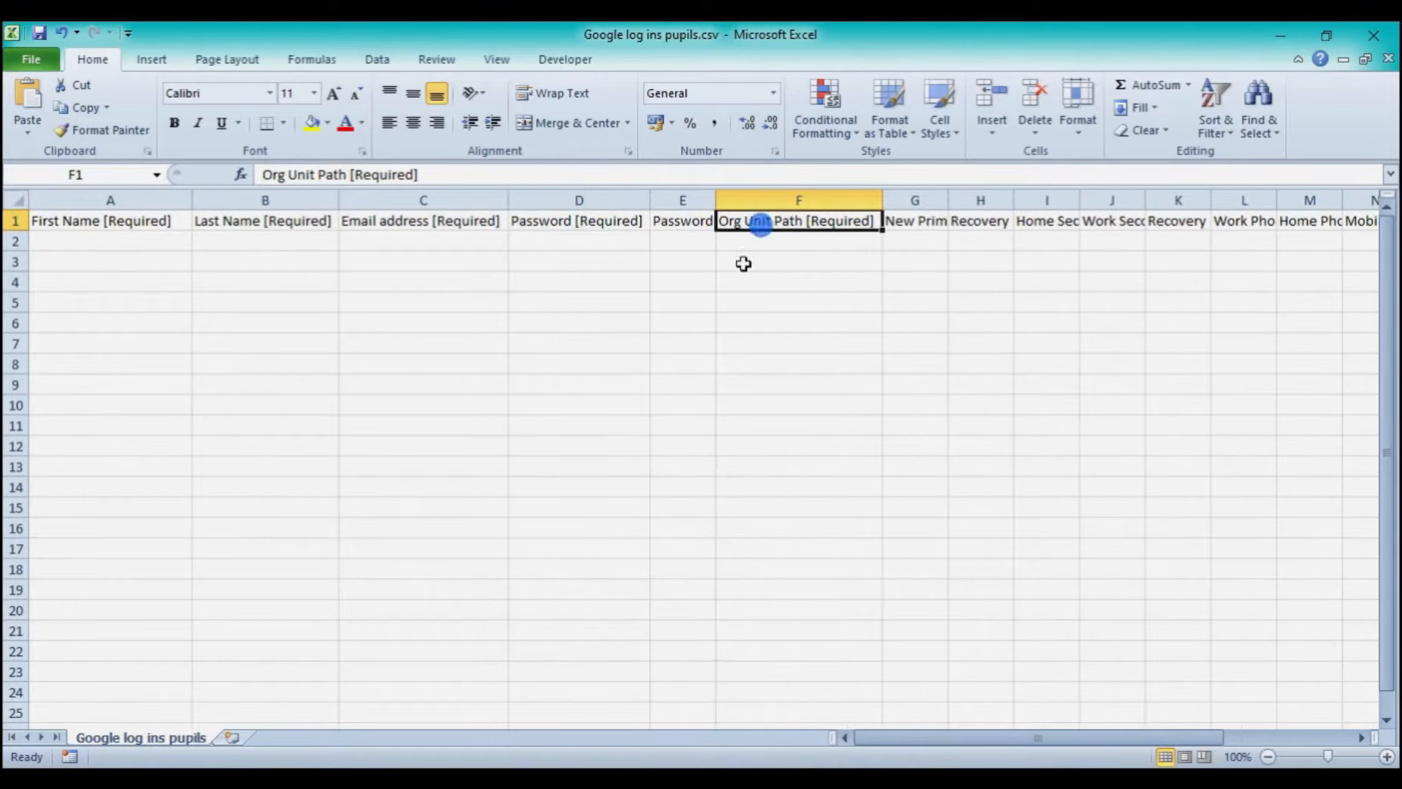
click(49, 225)
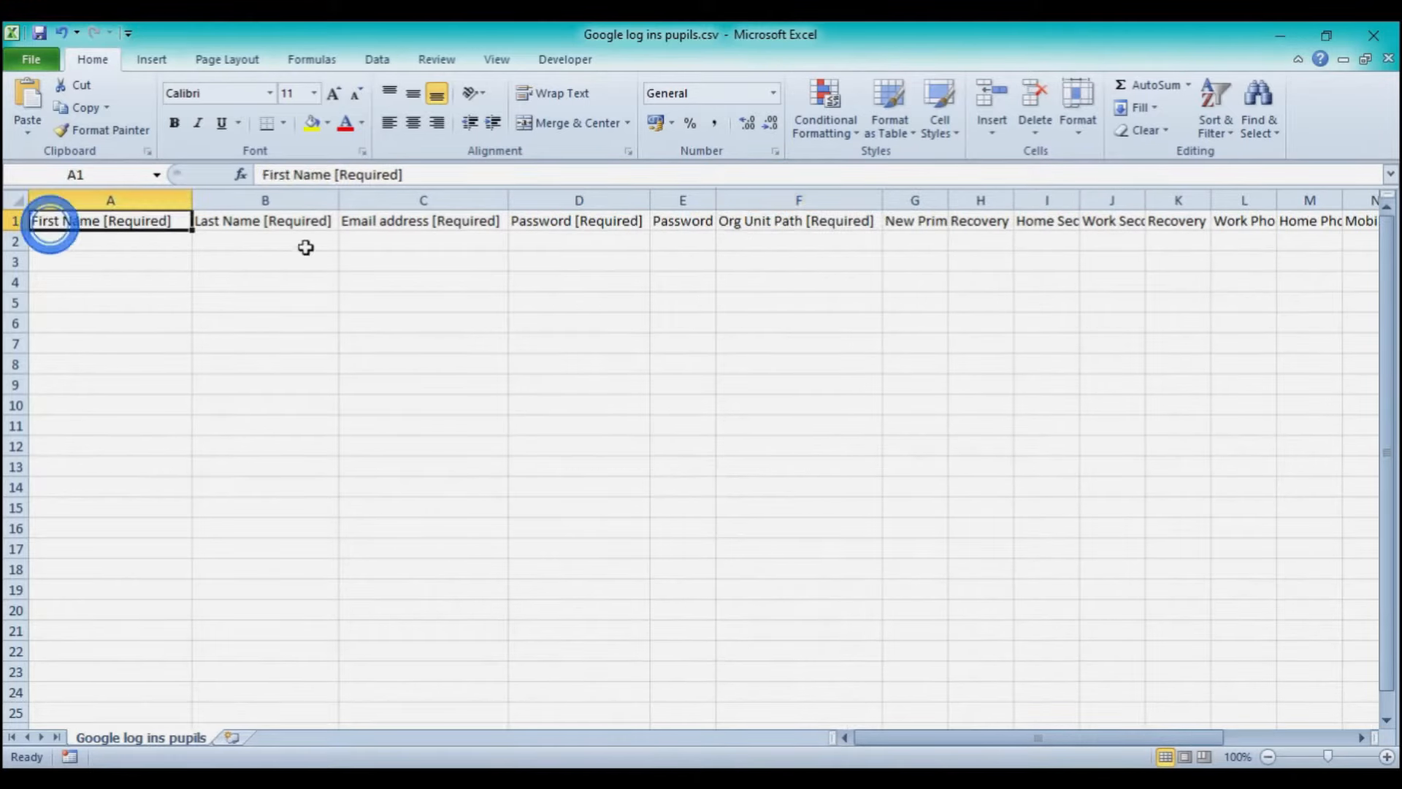
shift+click(624, 224)
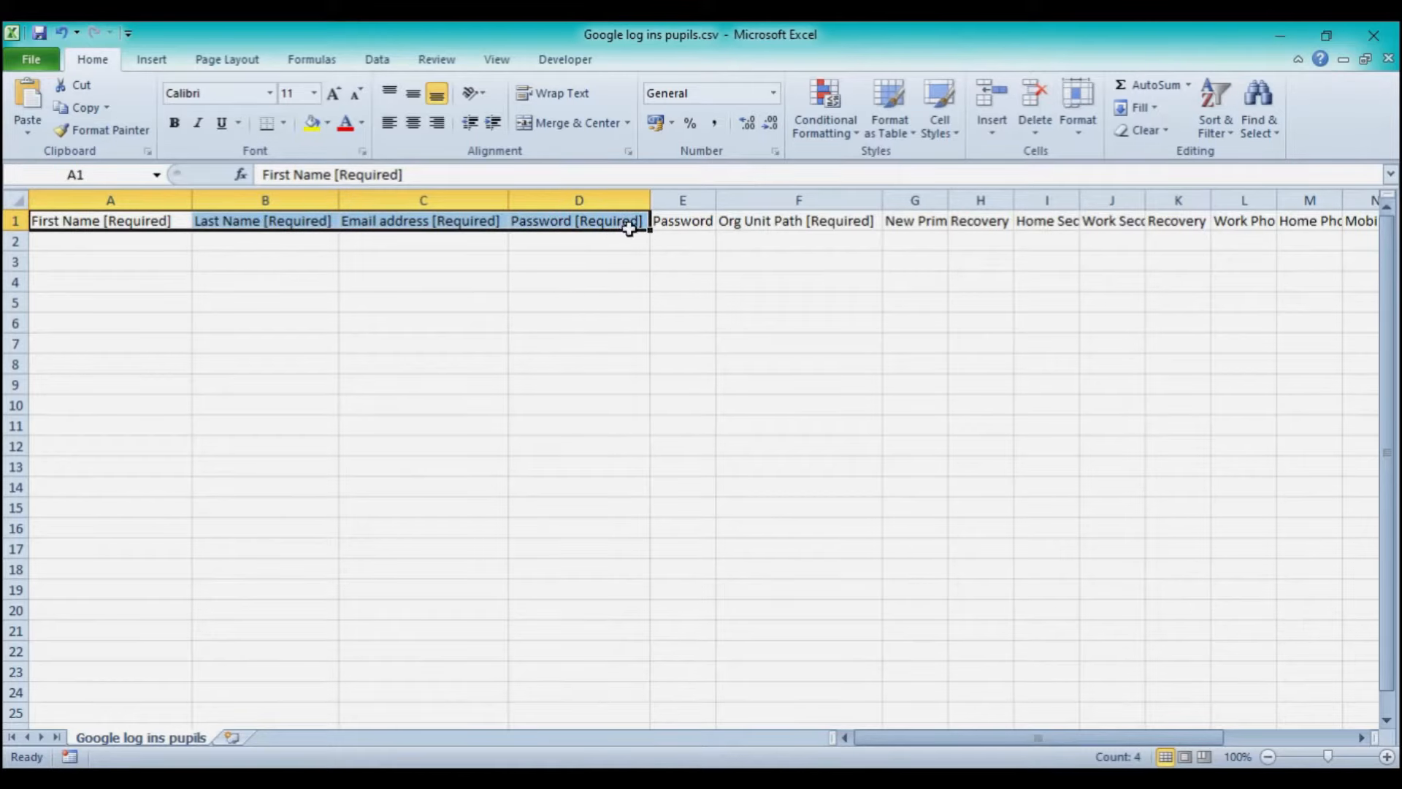
ctrl+click(738, 225)
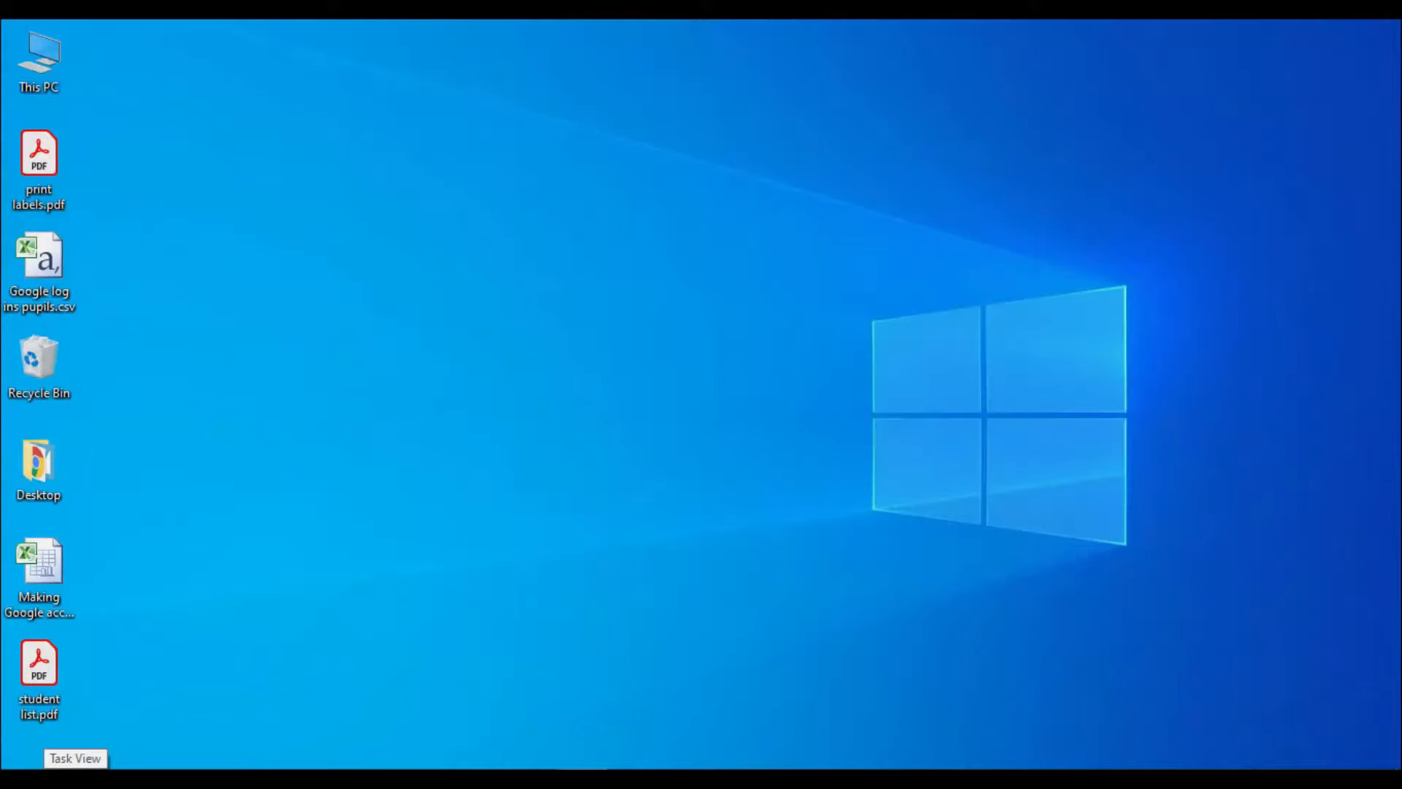
- Launch Google Chrome from the Start search
click(18, 778)
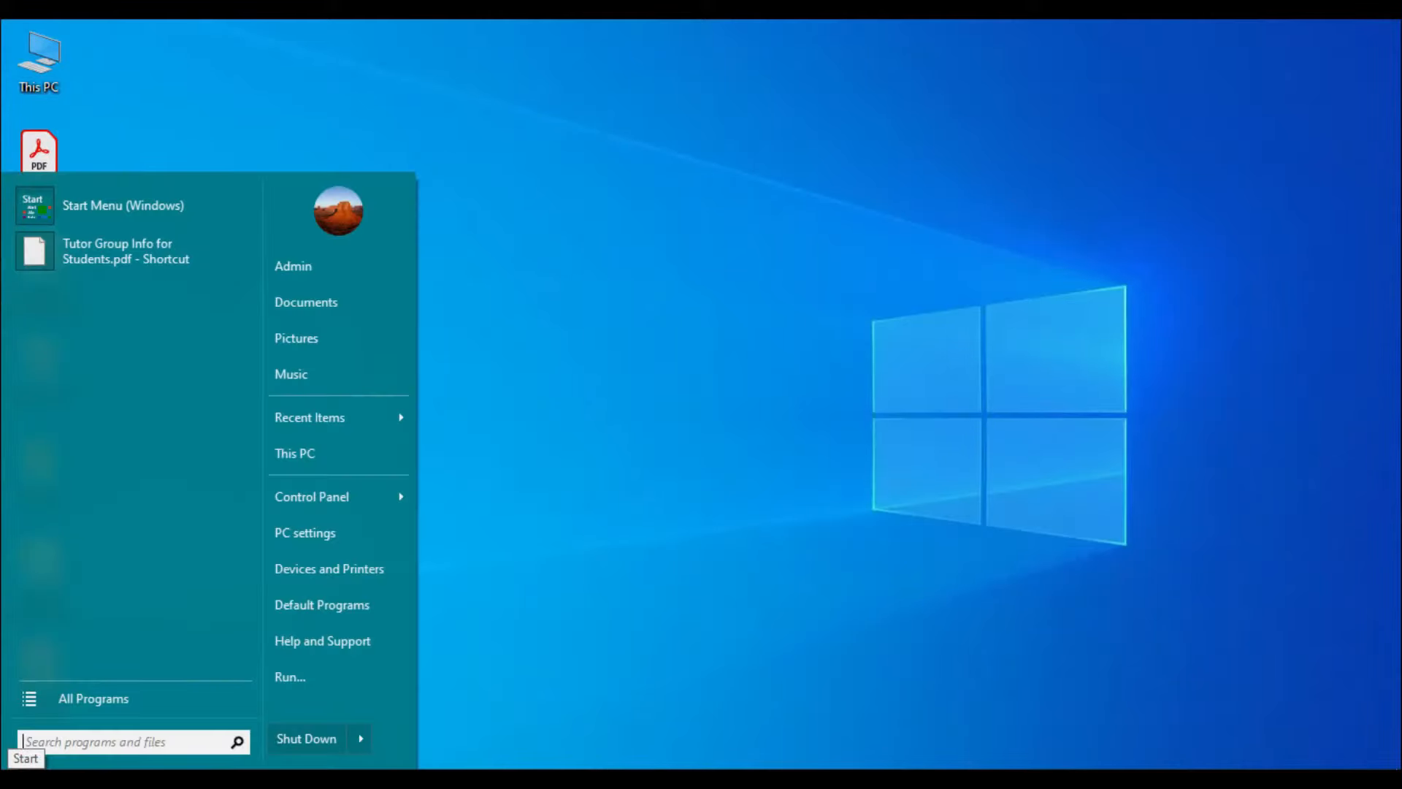
text(chrome)
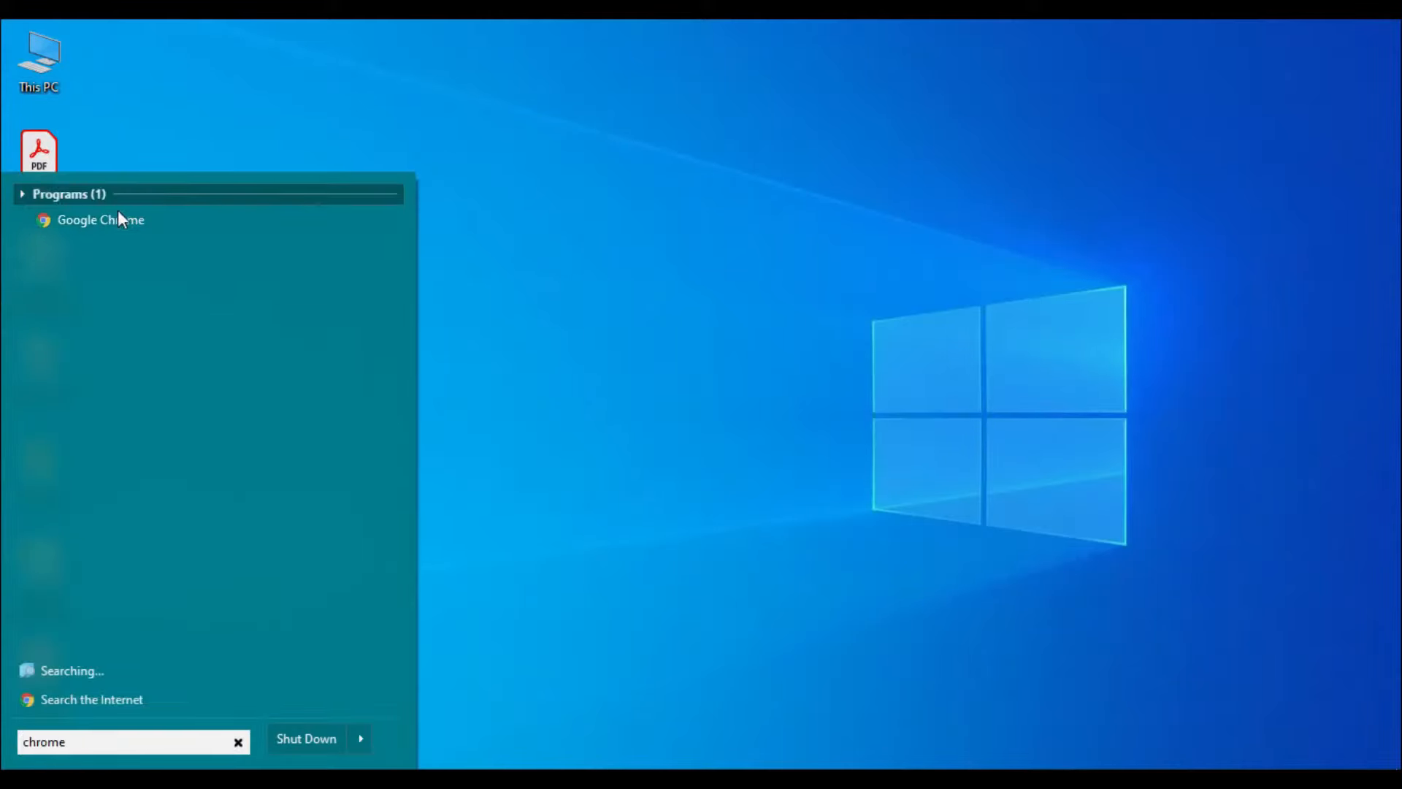
click(117, 213)
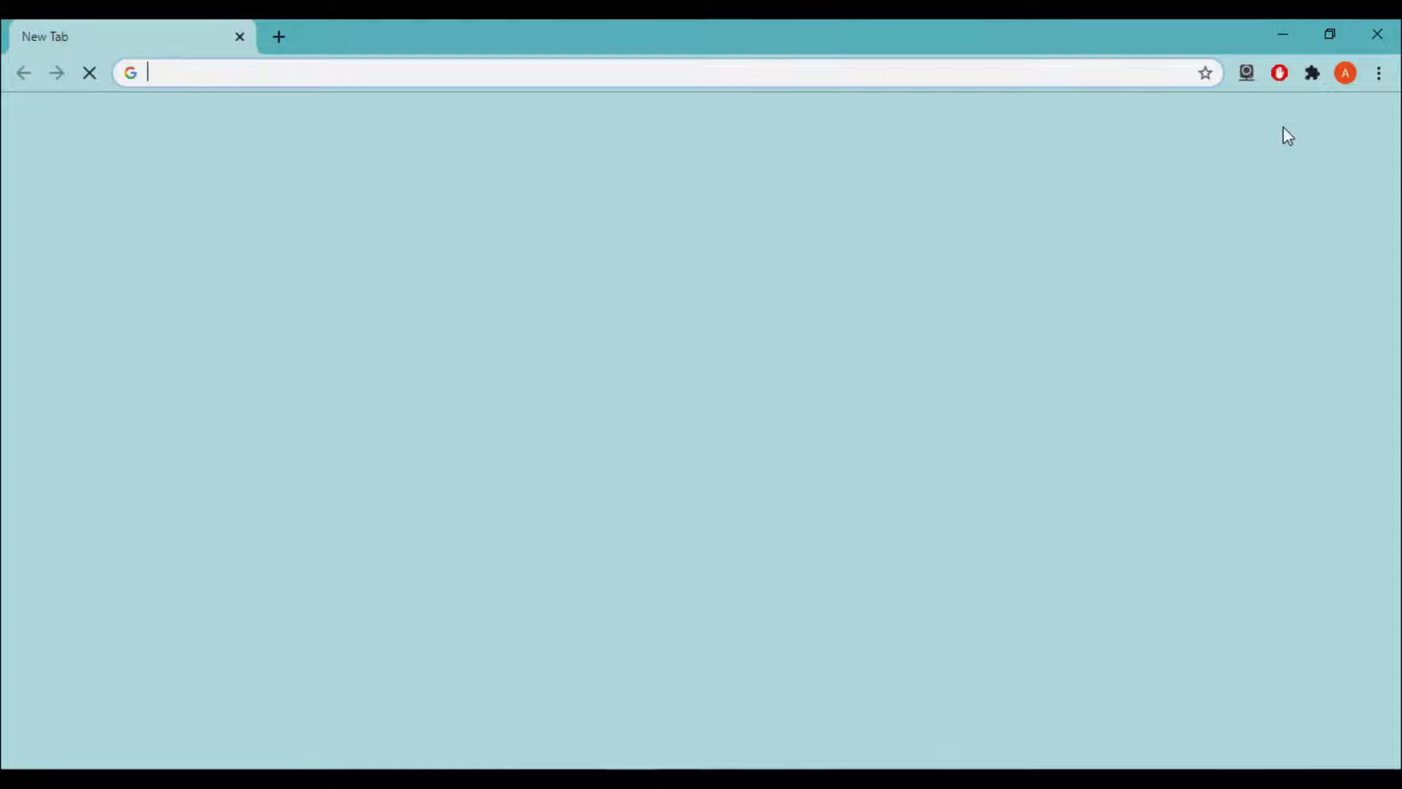
- Go to admin.google.com and continue the Google sign-in
click(974, 83)
text(ad)
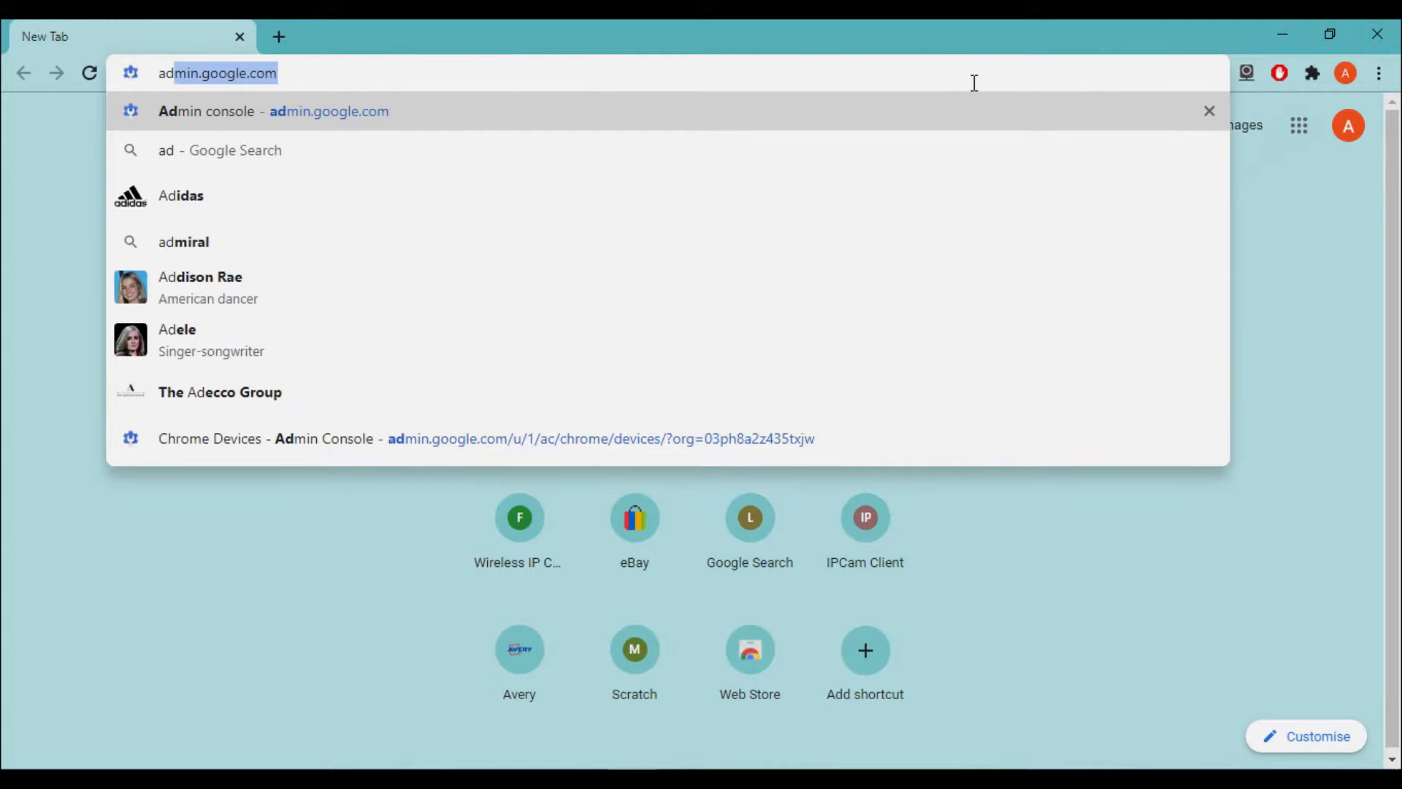
text(min)
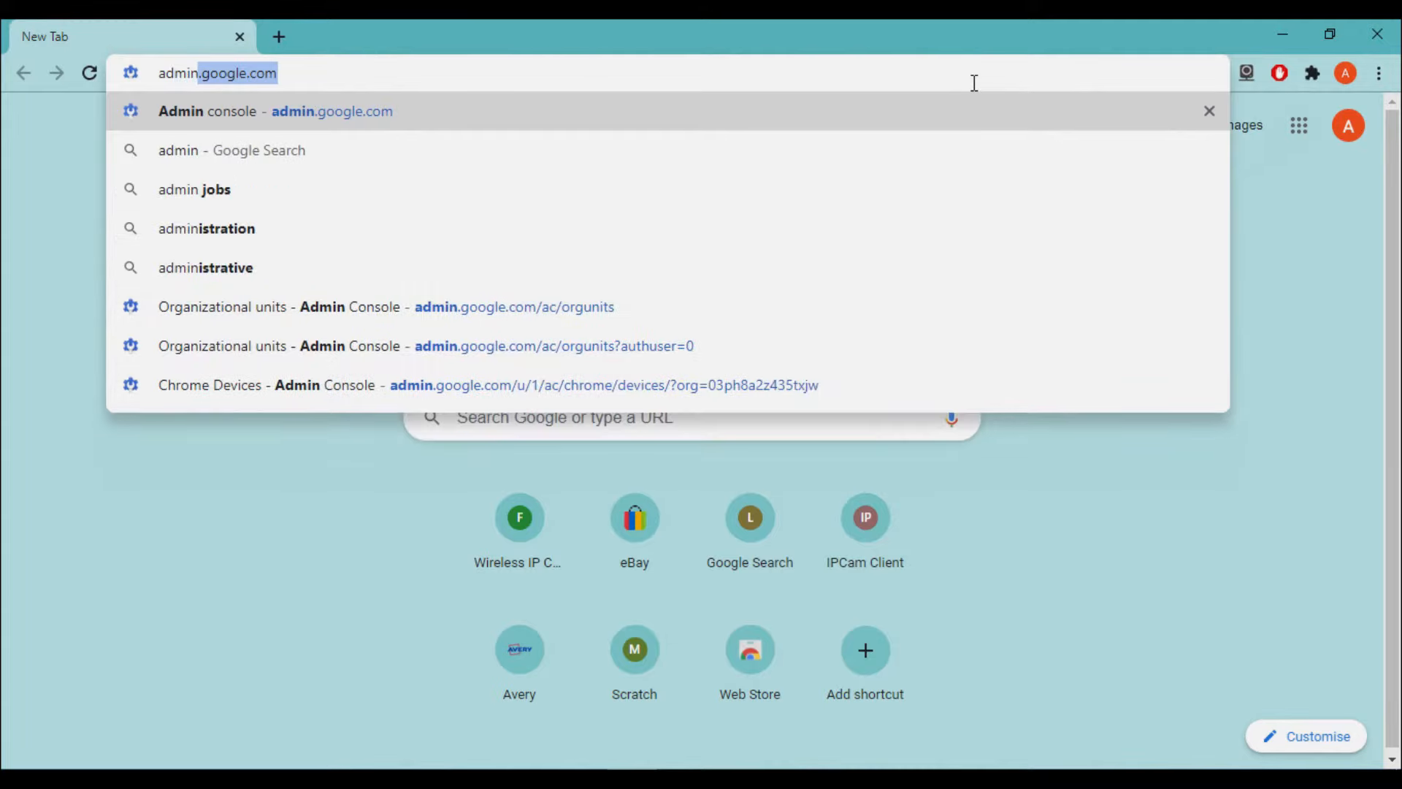
text(.google.co)
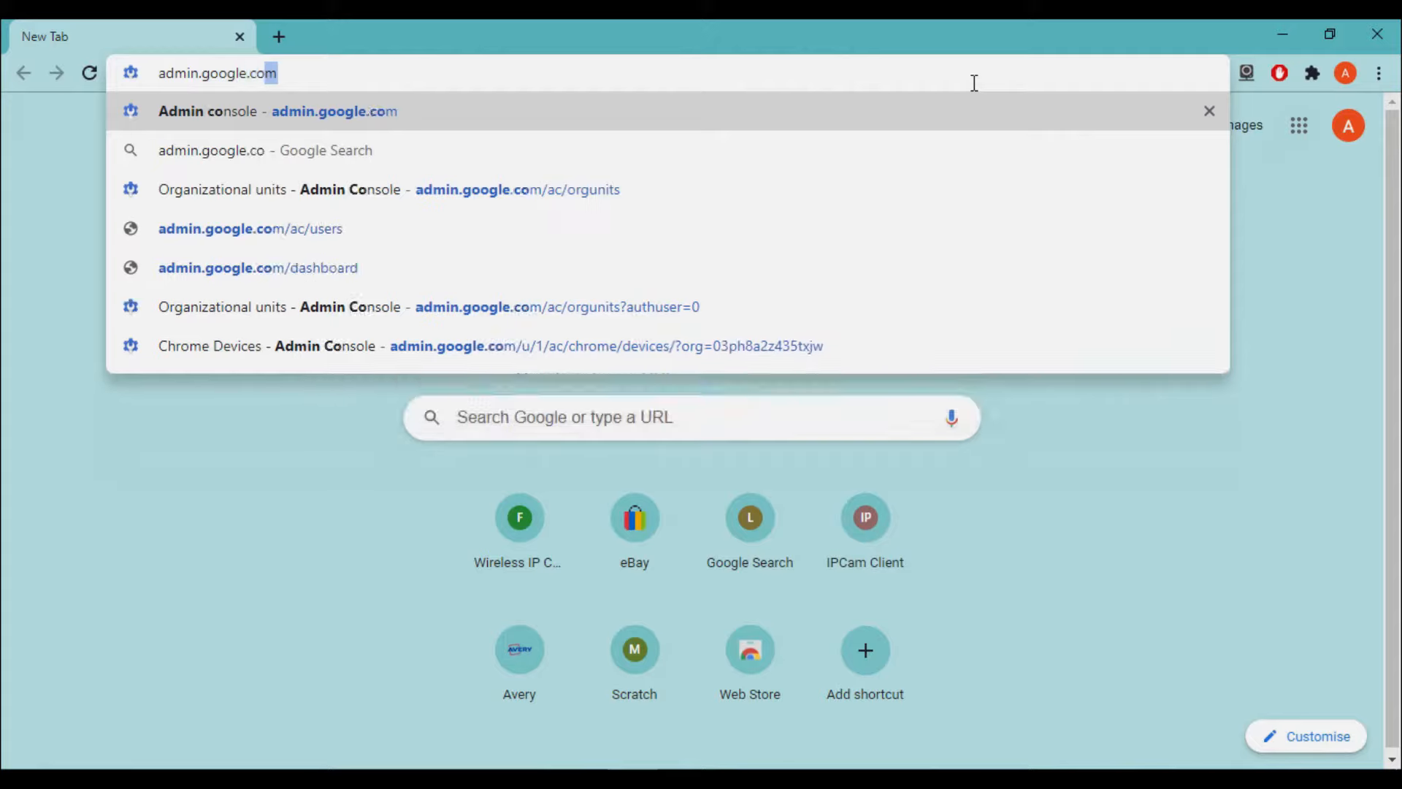
key(Return)
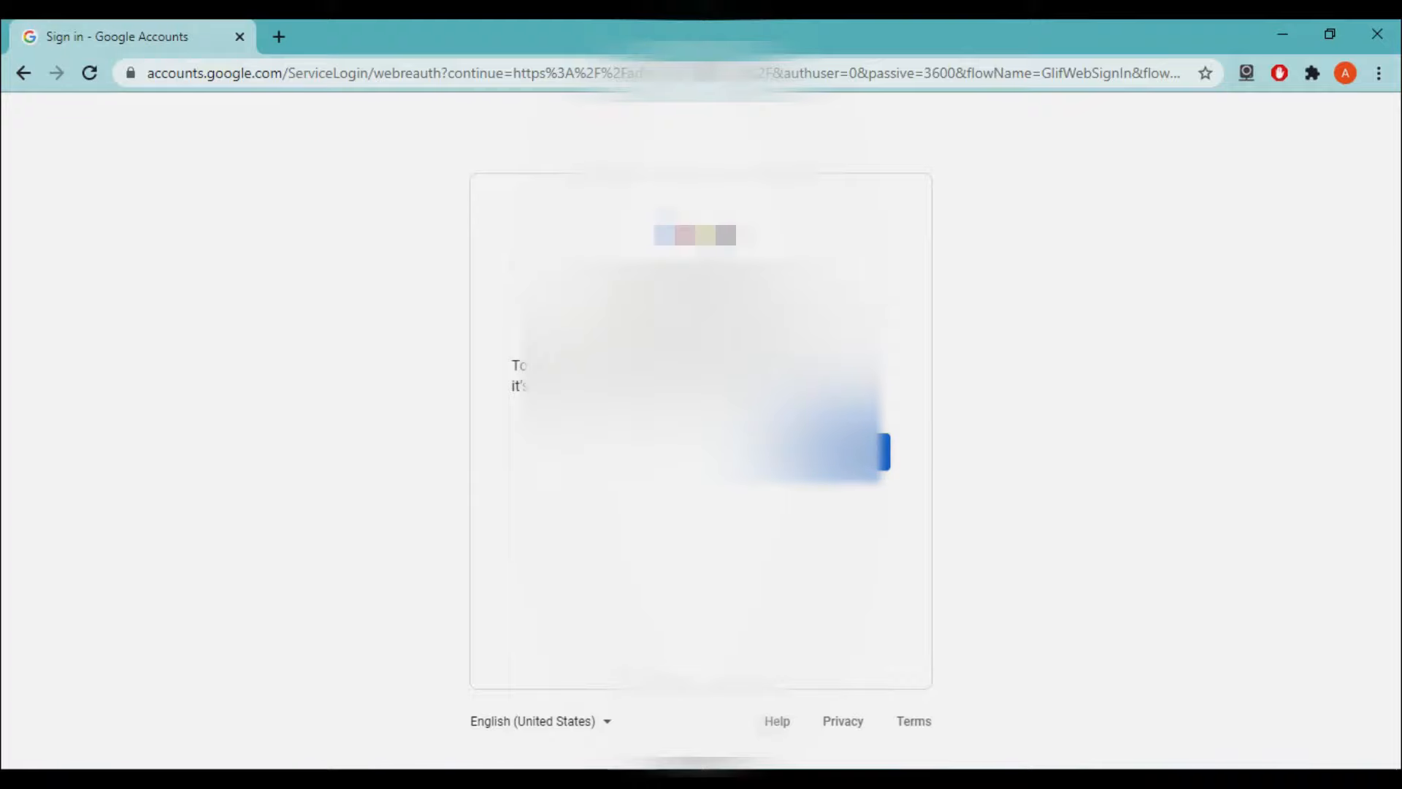
click(845, 451)
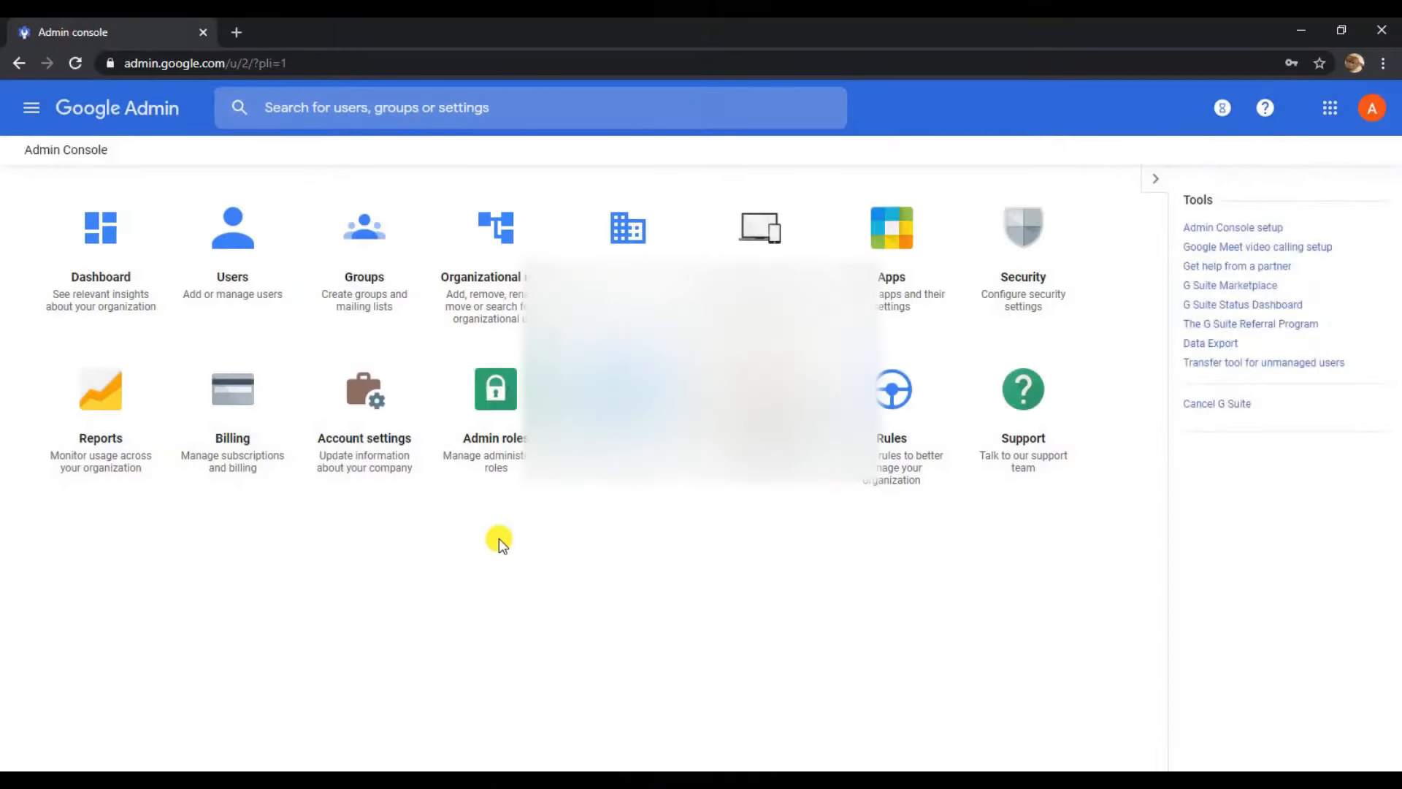
- Open the Users list and bring up the Bulk update users dialog
click(236, 258)
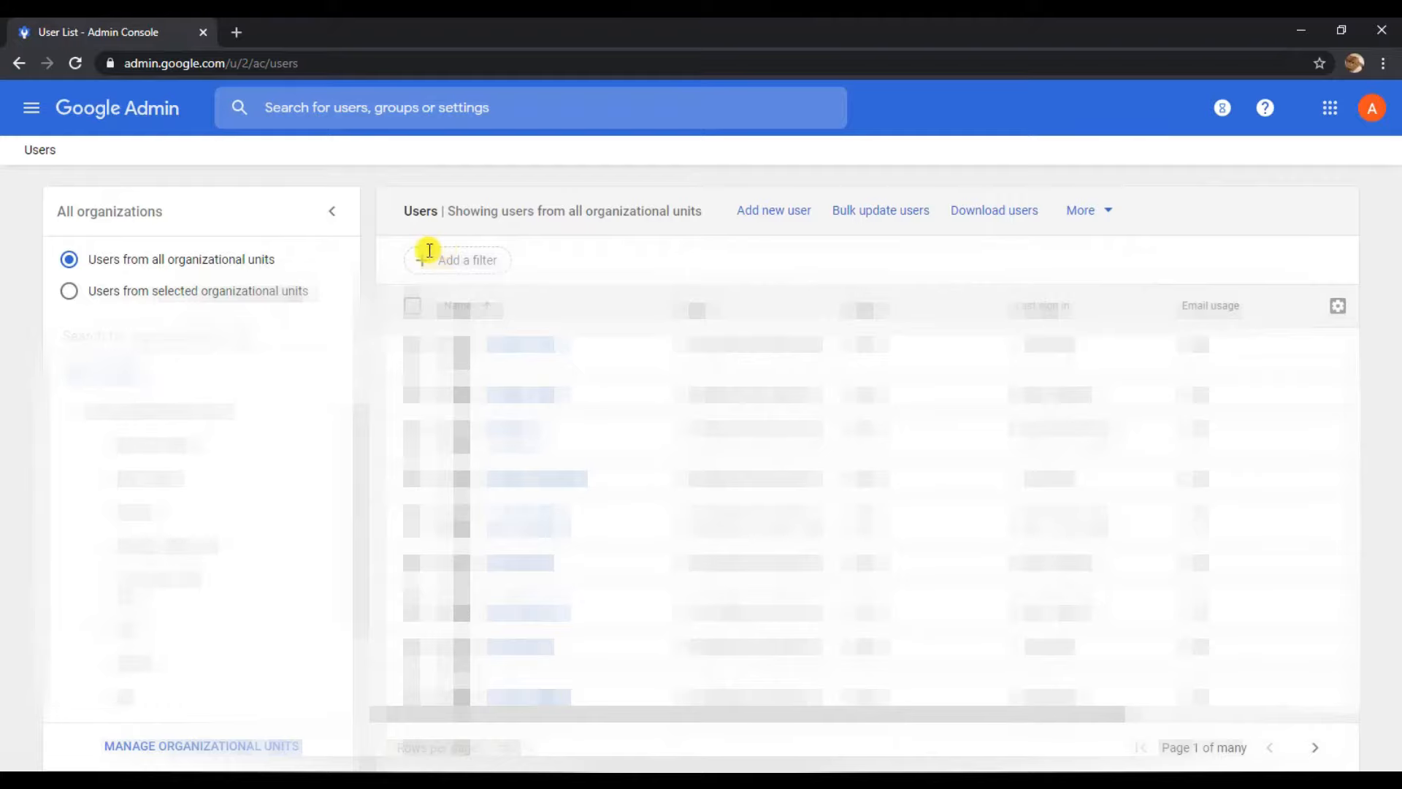
click(875, 219)
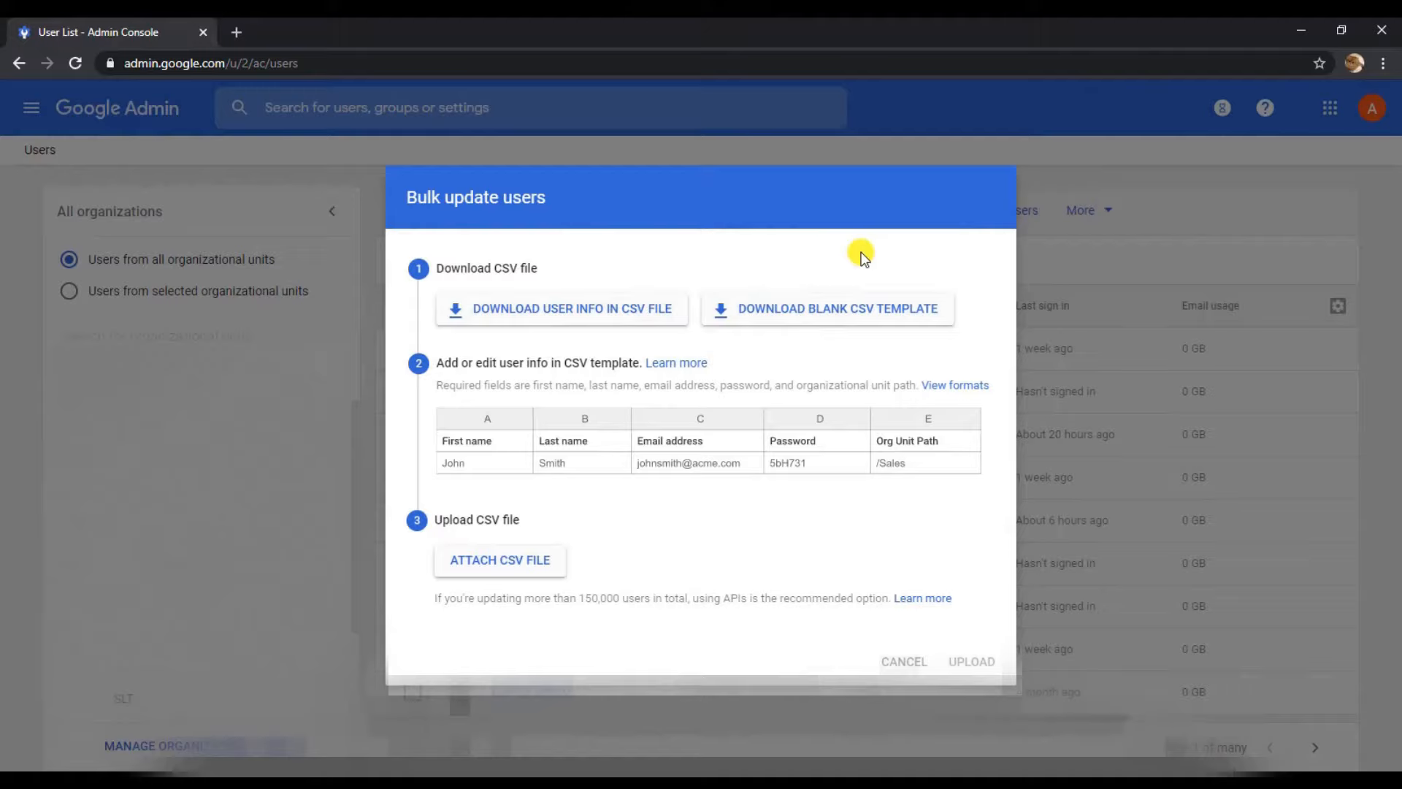
- Download the blank CSV template, then click into the student list.pdf table
click(783, 316)
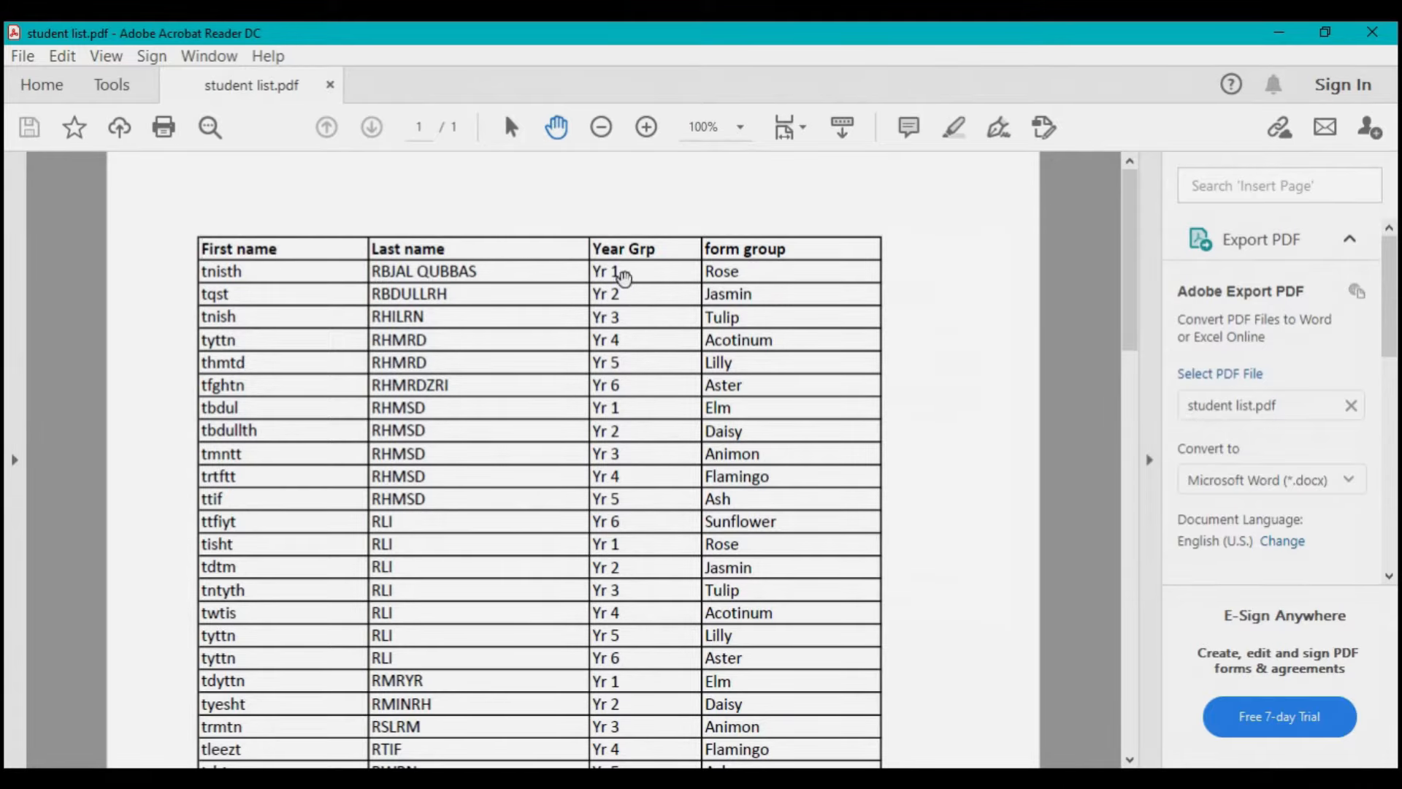
click(622, 274)
click(782, 279)
- Close Google log ins pupils.csv without saving and open Making Google accounts.xlsx
click(1279, 33)
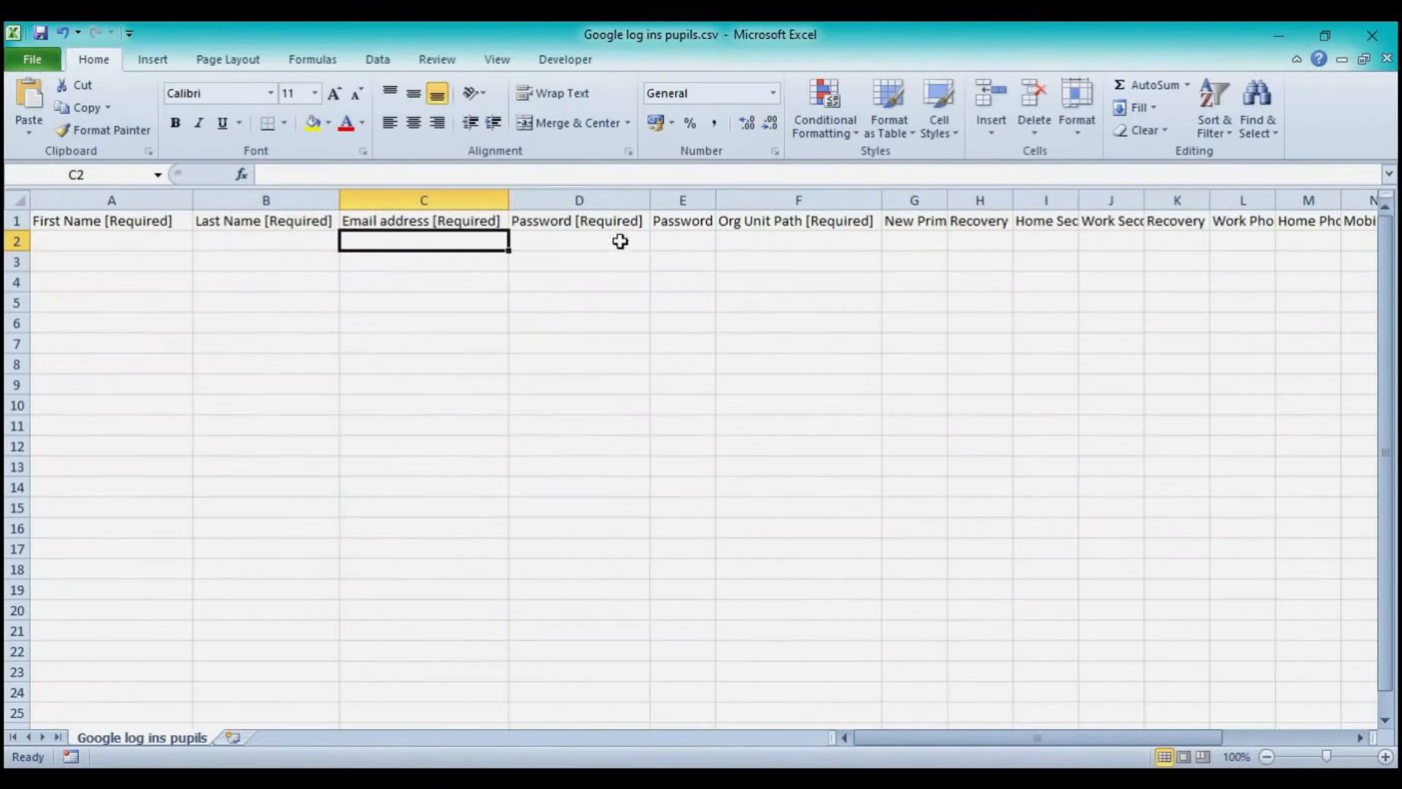
click(752, 241)
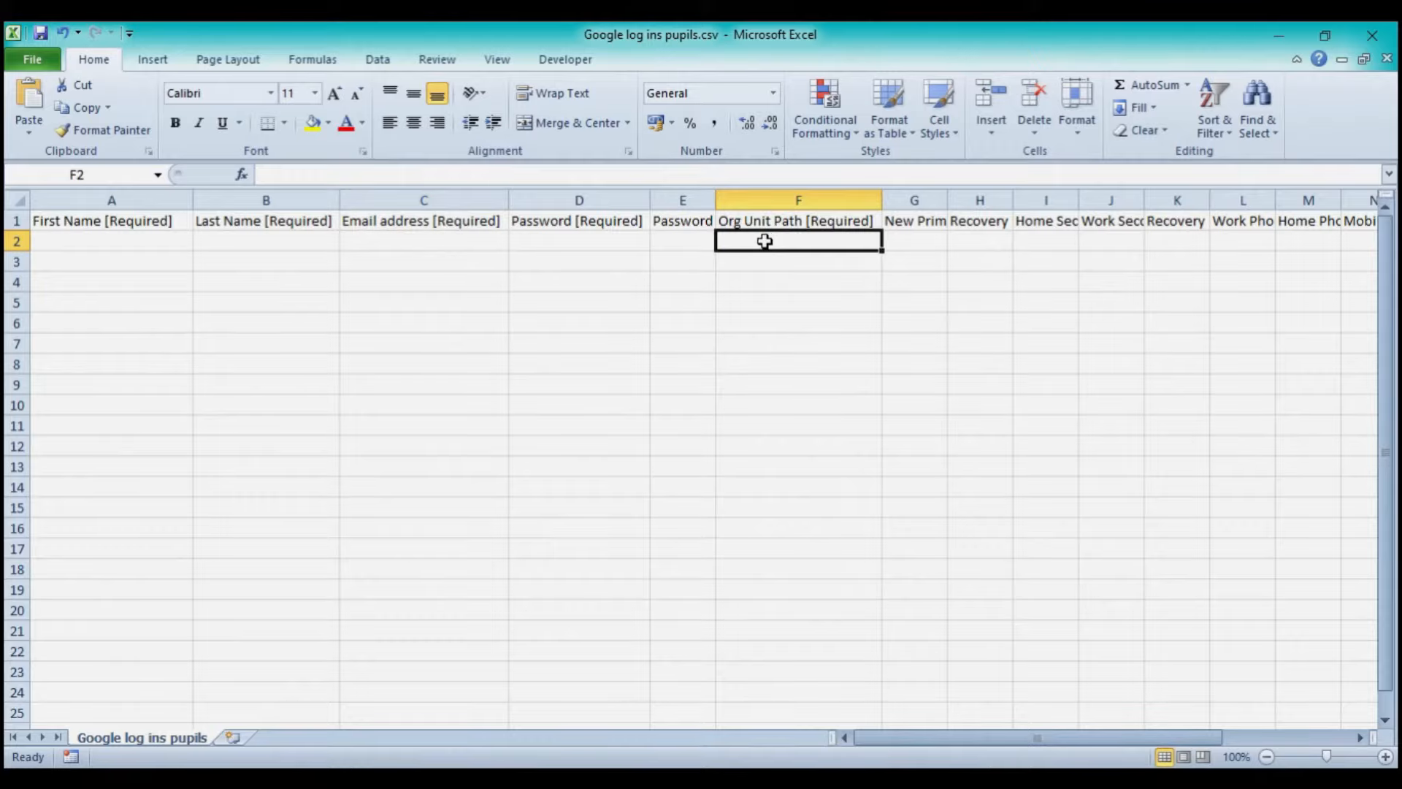
click(1372, 34)
click(711, 431)
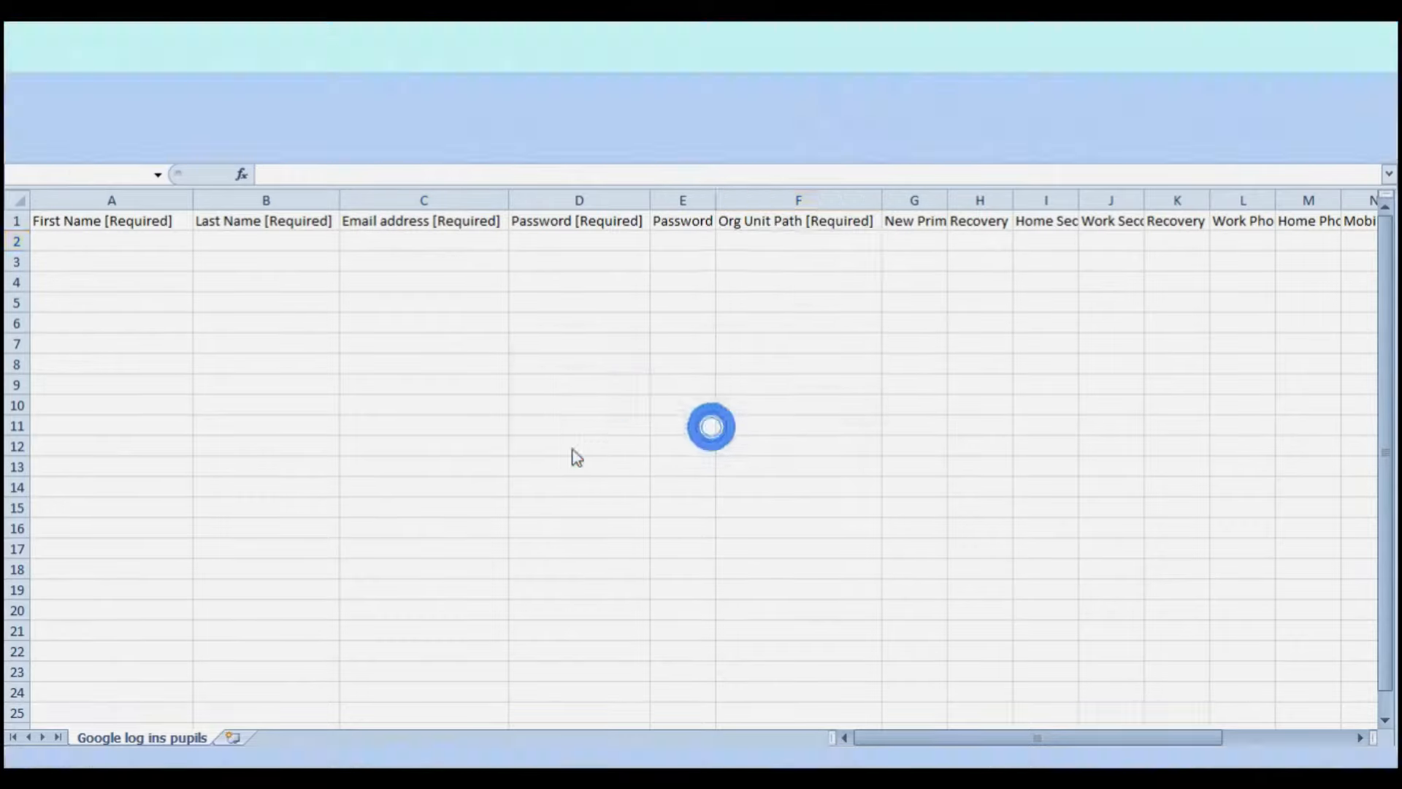
click(47, 484)
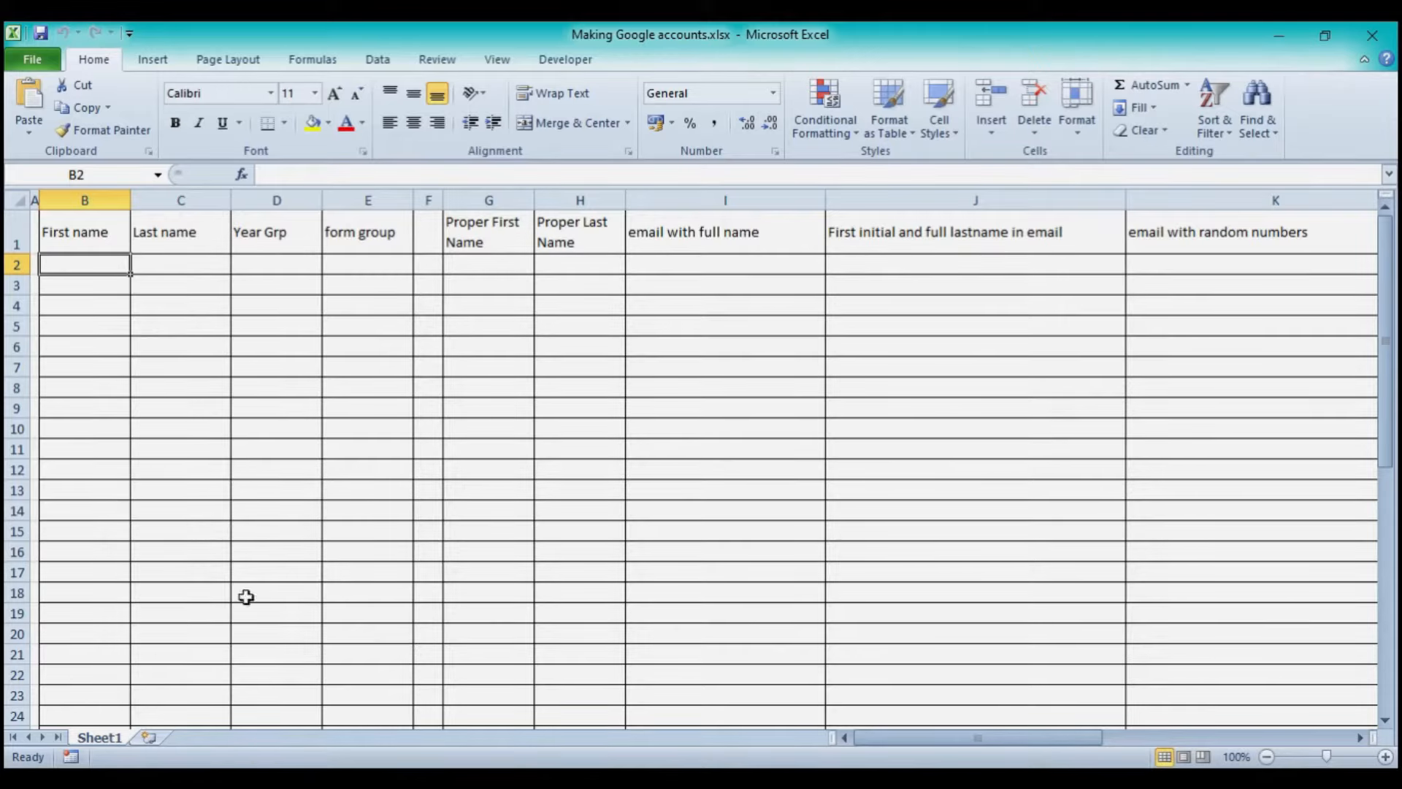
- Copy the whole student table from student list.pdf and return to the Excel workbook
mouse_move(582, 778)
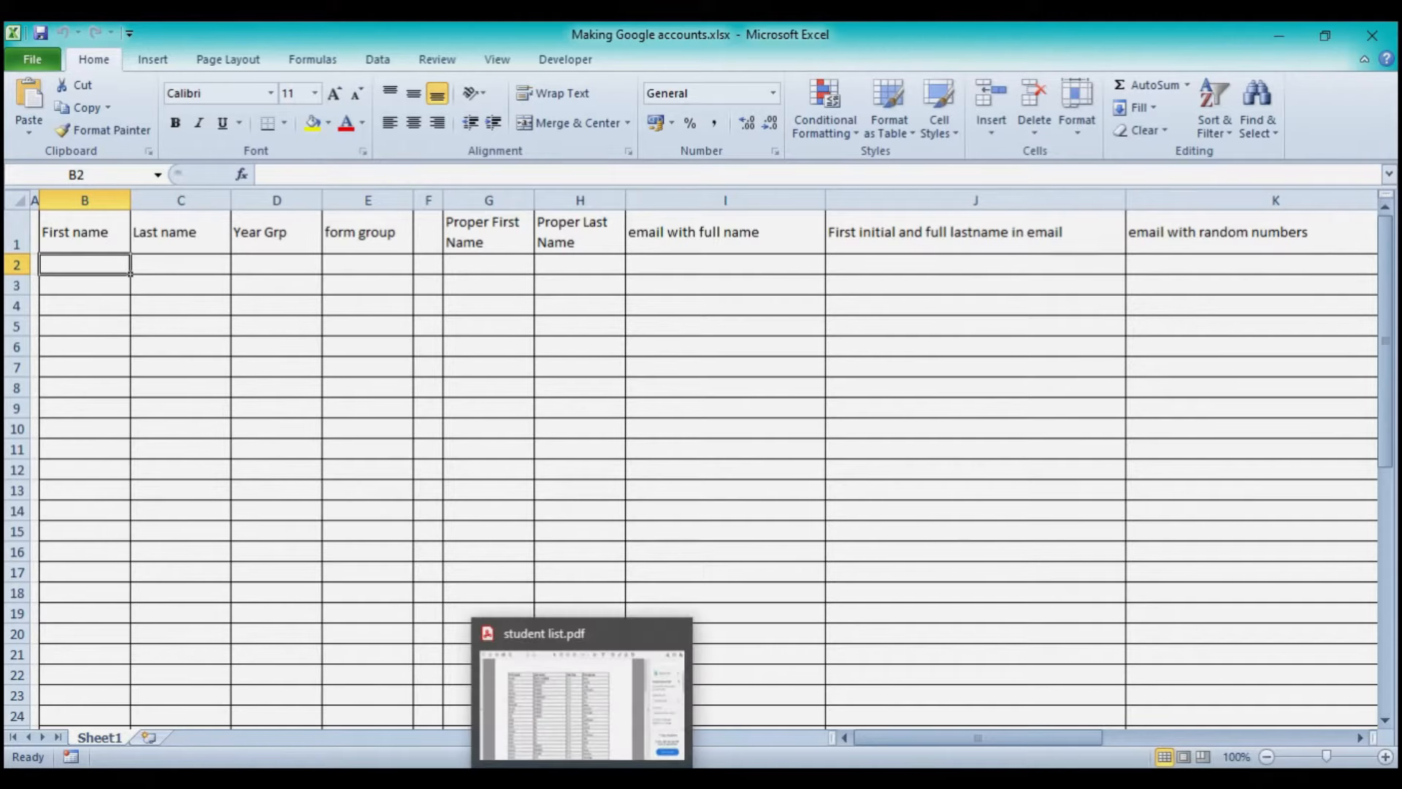
click(582, 778)
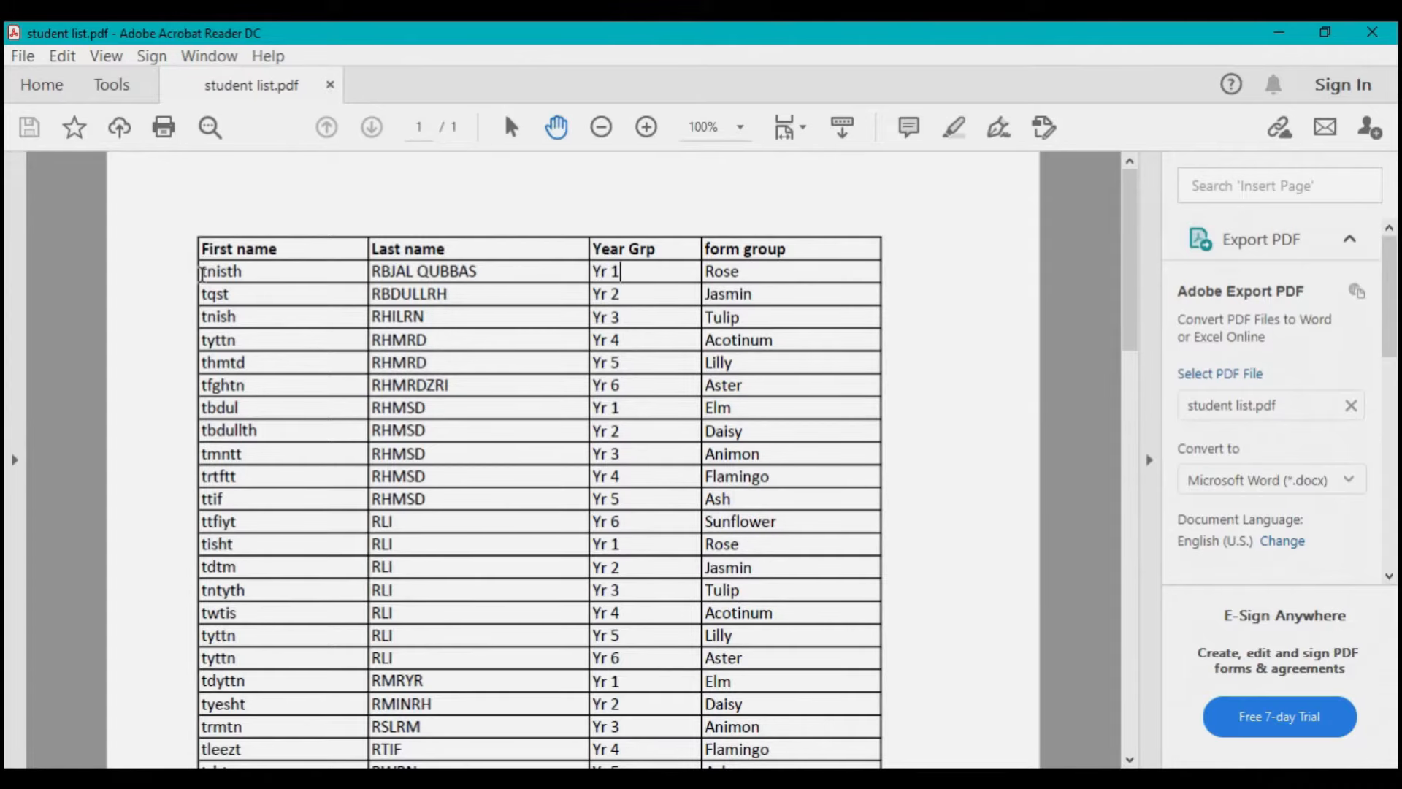
mouse_move(205, 272)
mouse_down()
mouse_move(442, 319)
mouse_move(695, 401)
mouse_move(776, 558)
mouse_move(822, 694)
mouse_move(823, 767)
mouse_move(815, 750)
mouse_up()
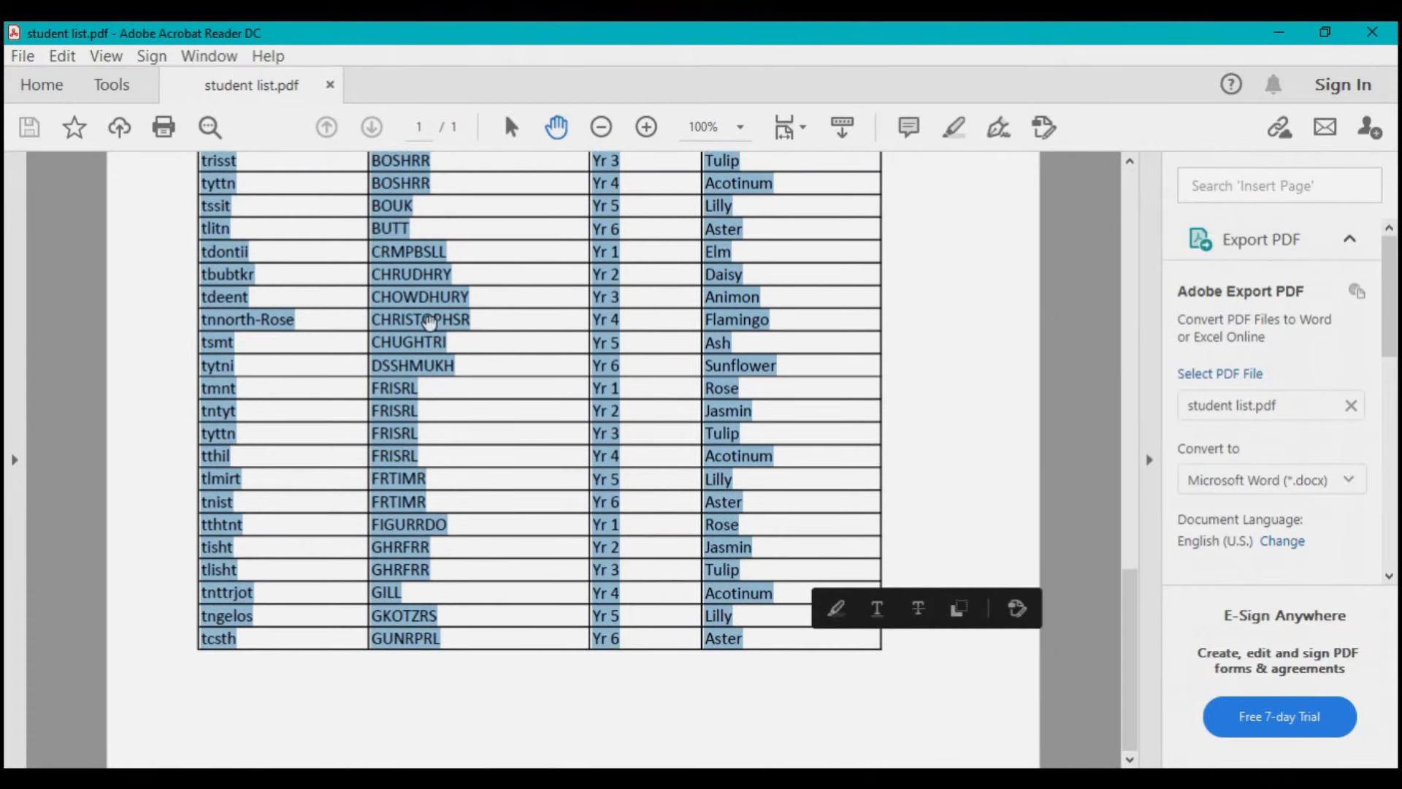
right_click(426, 325)
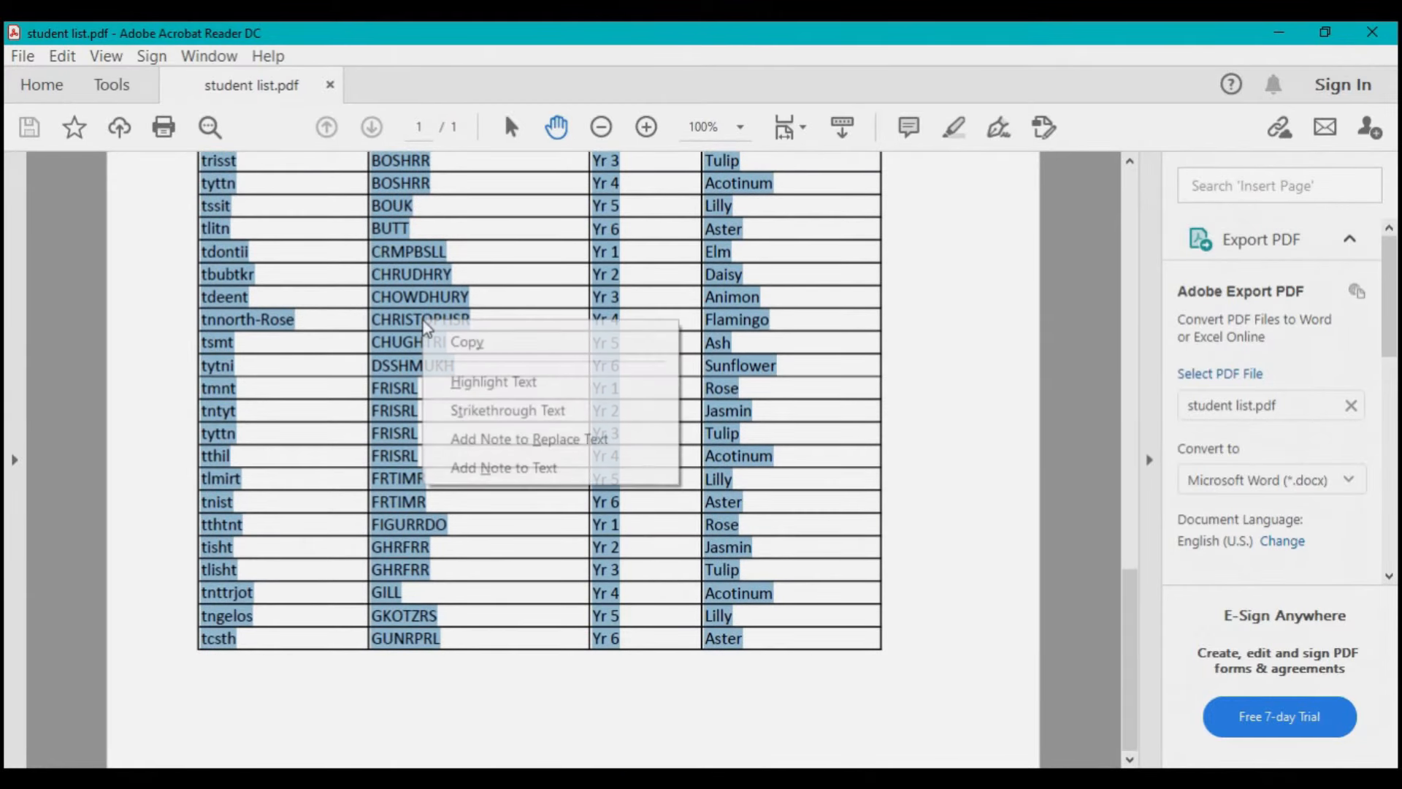
click(458, 347)
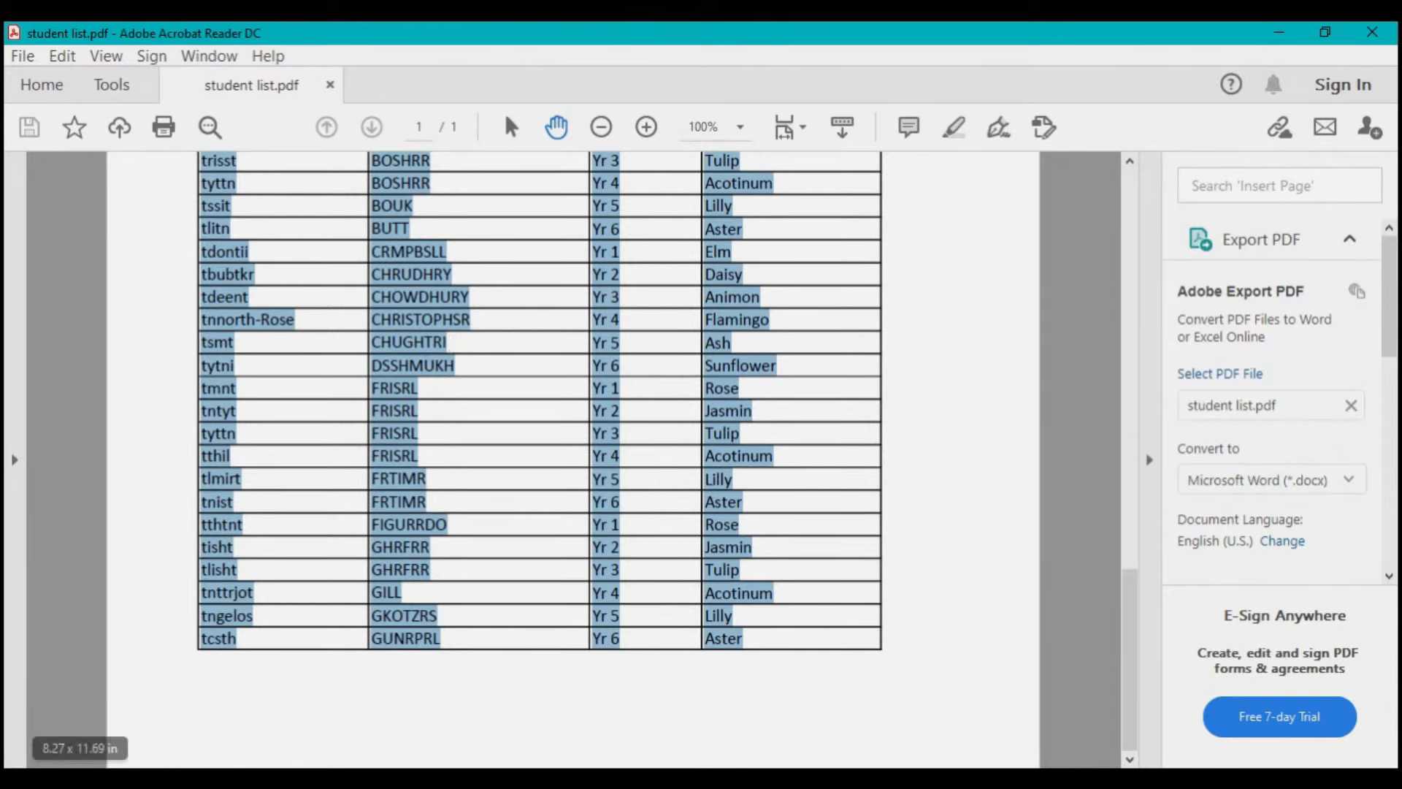
click(220, 779)
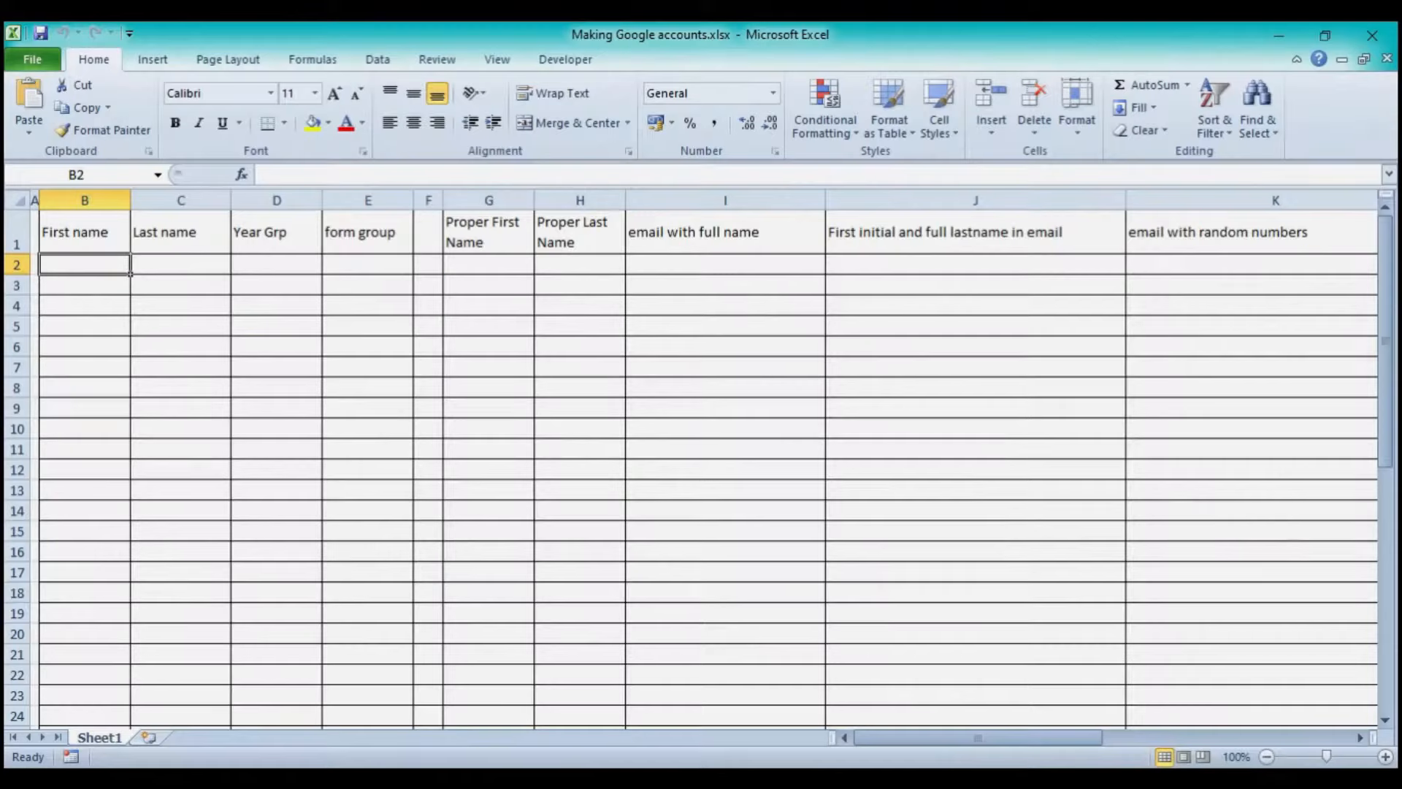
- Paste the 48 student rows at B2 and autofit column B to the full lines
click(95, 262)
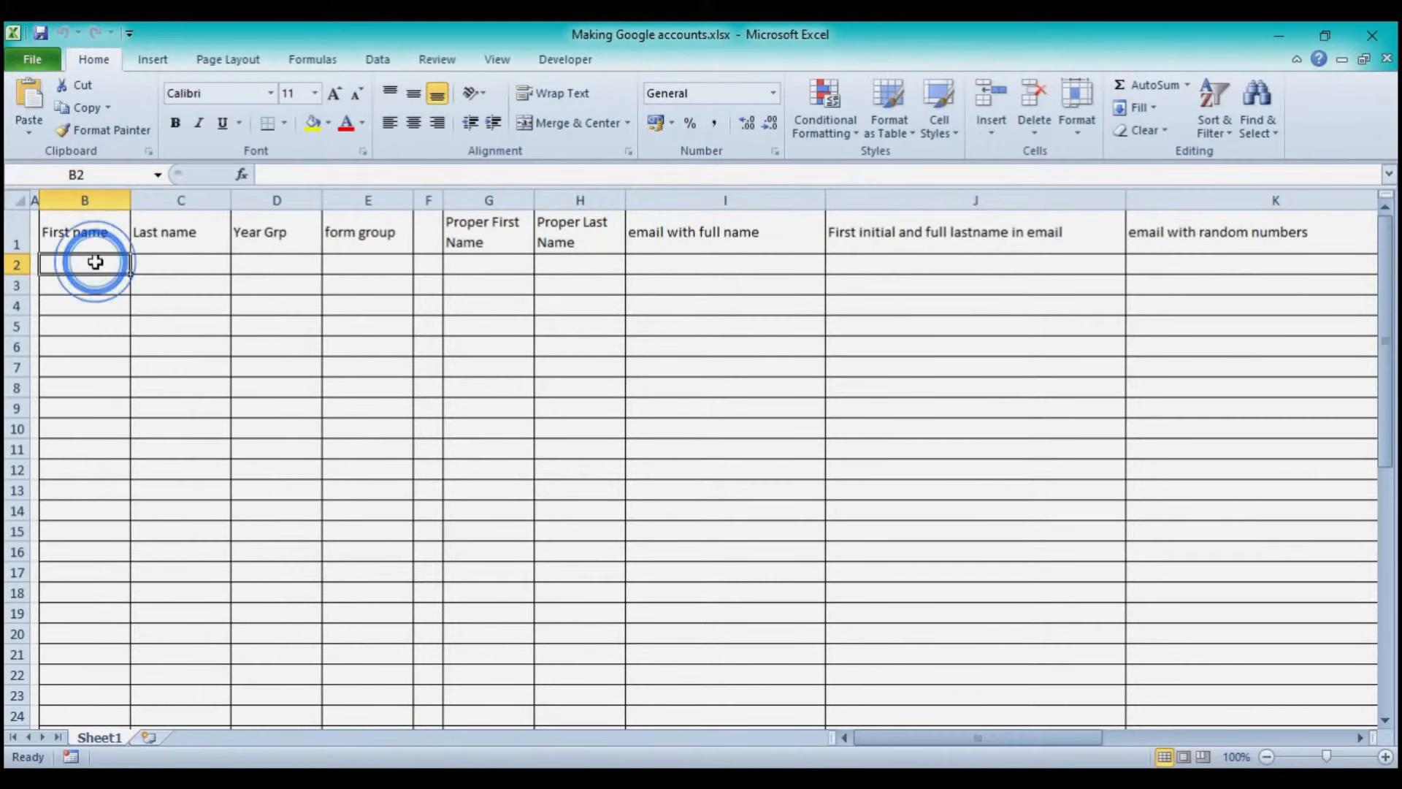
click(30, 97)
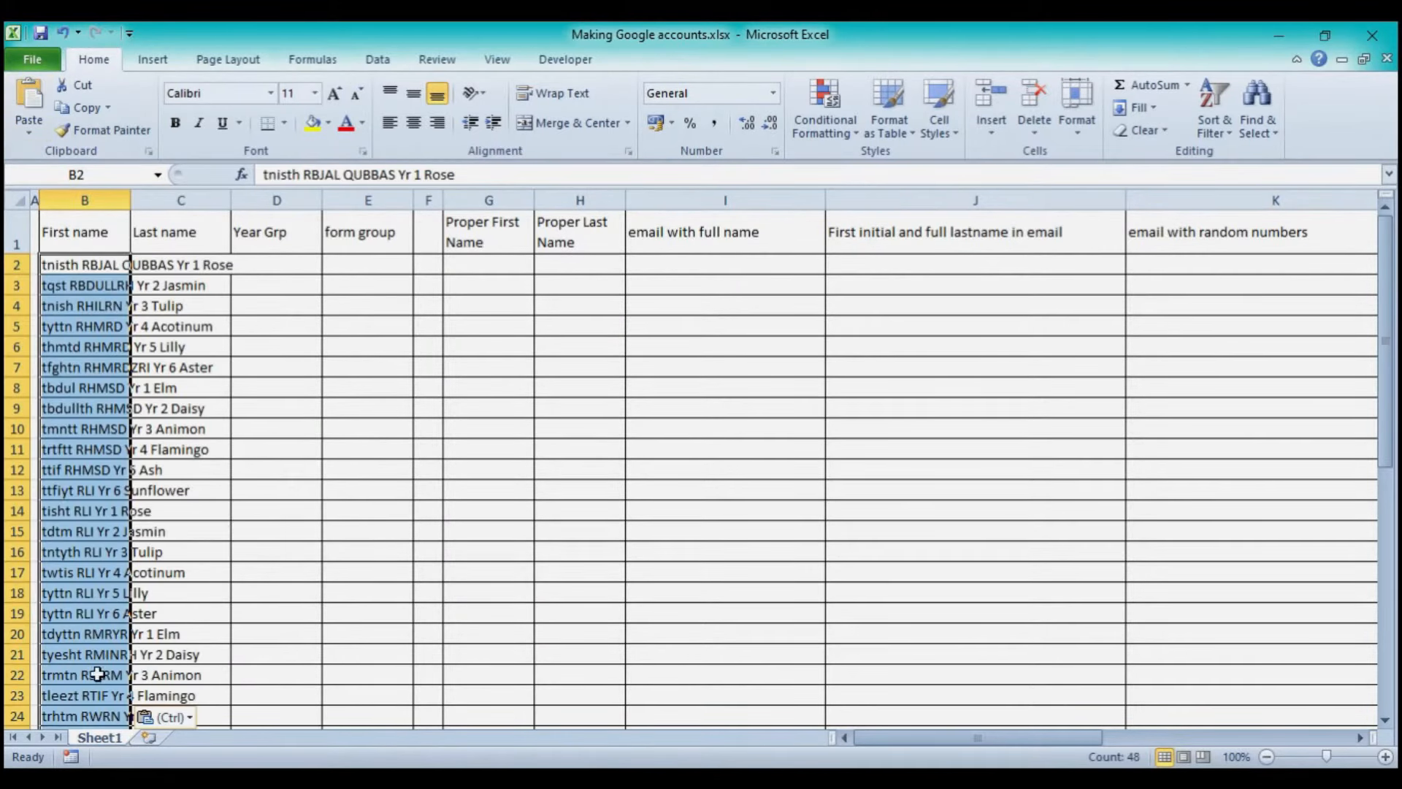
double_click(131, 200)
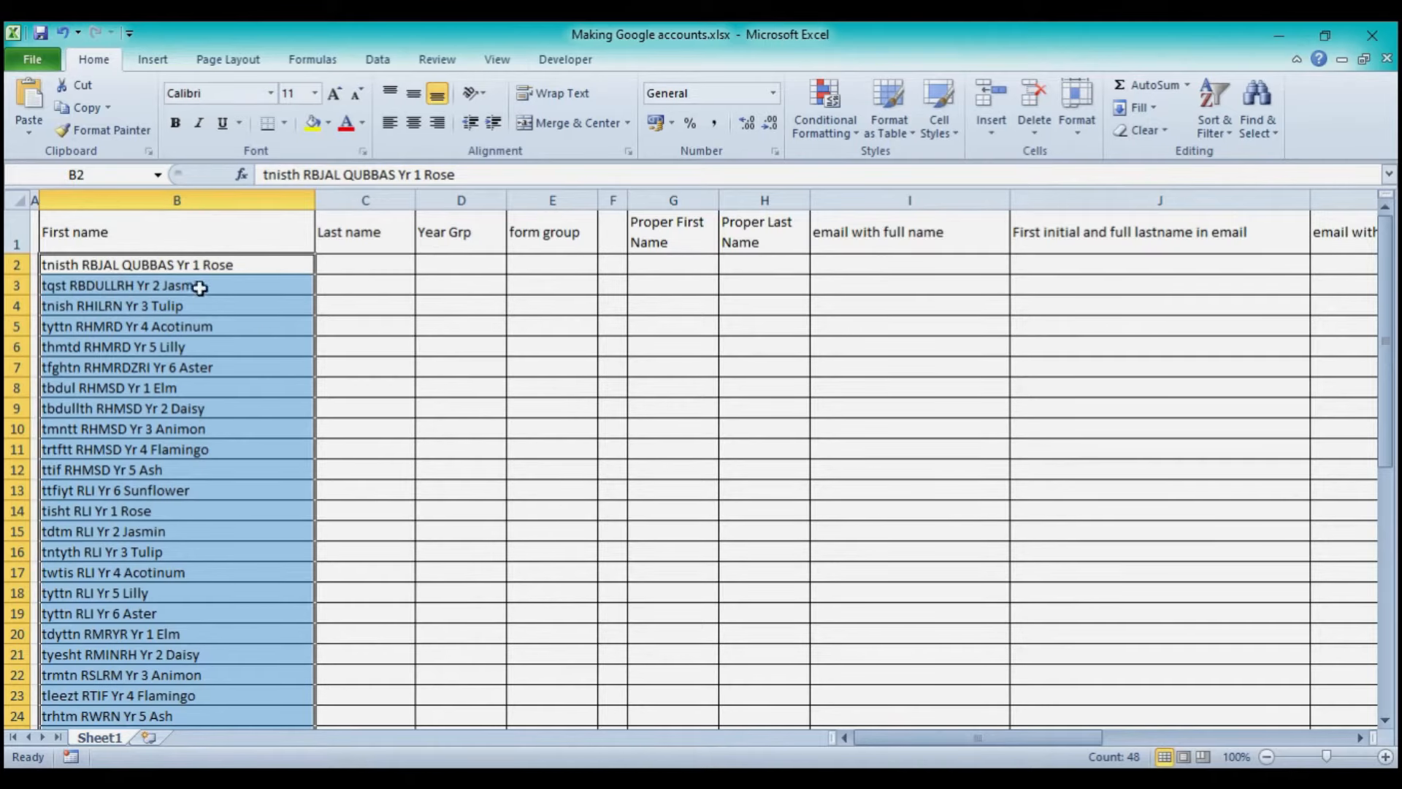
click(381, 60)
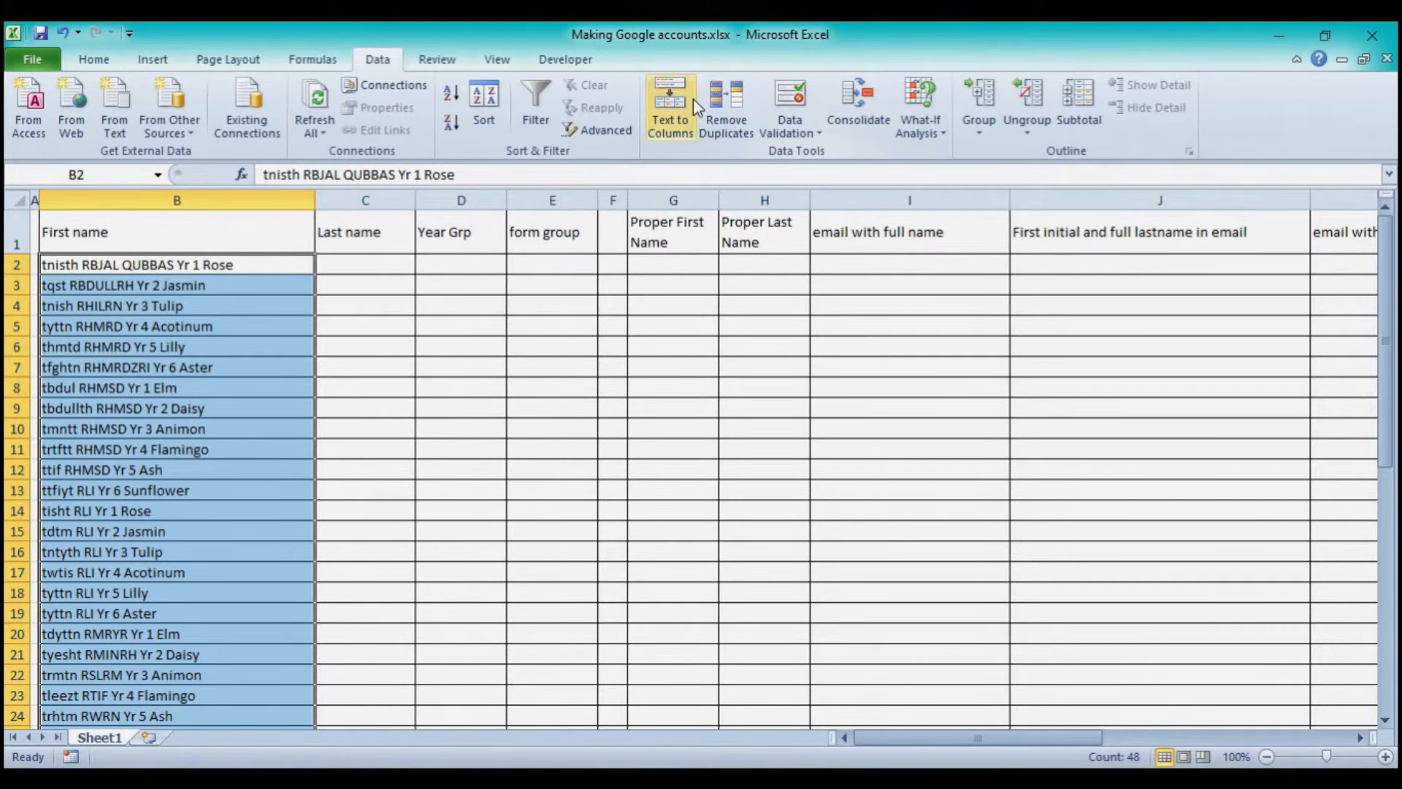
- Set up Text to Columns on column B as Delimited, splitting on spaces with consecutive delimiters merged
click(667, 96)
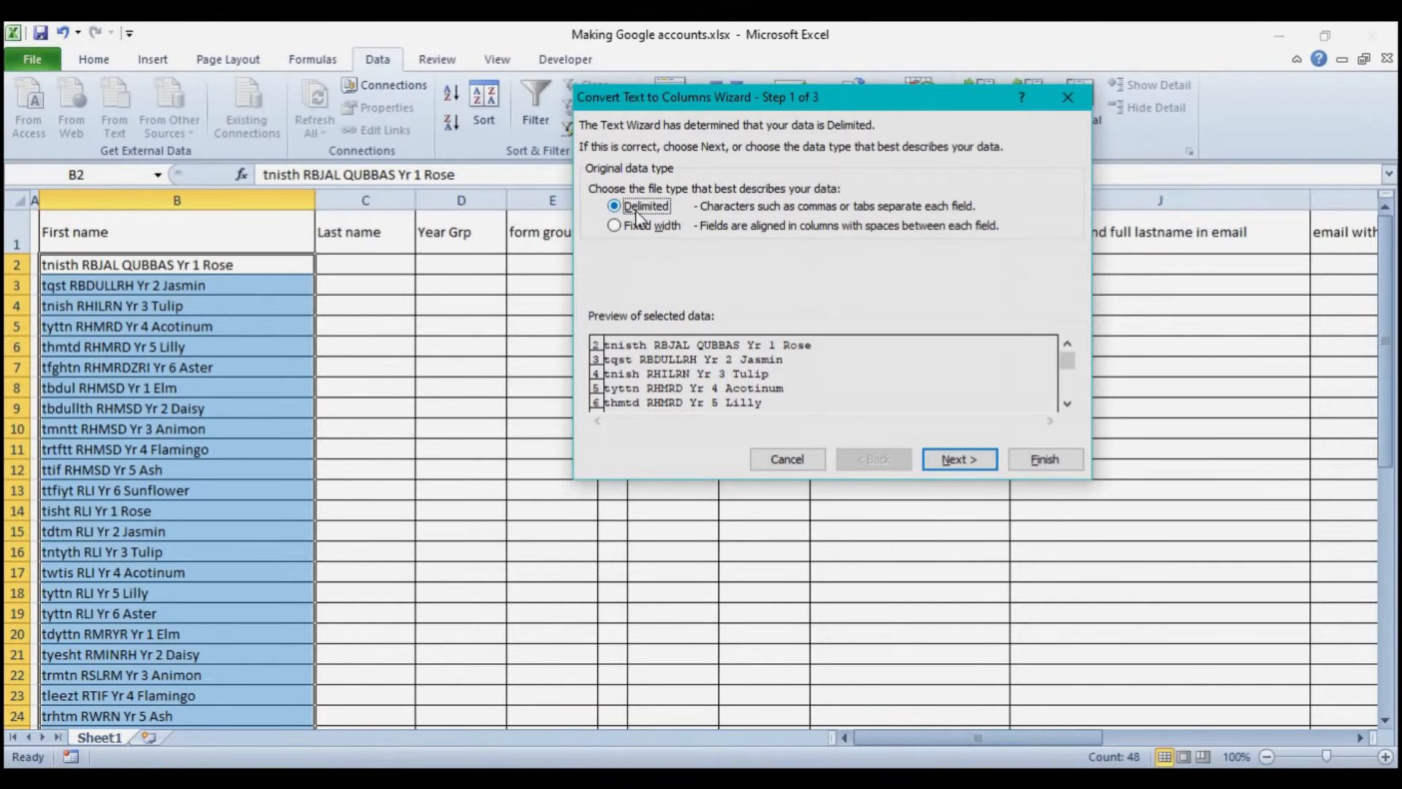
click(952, 463)
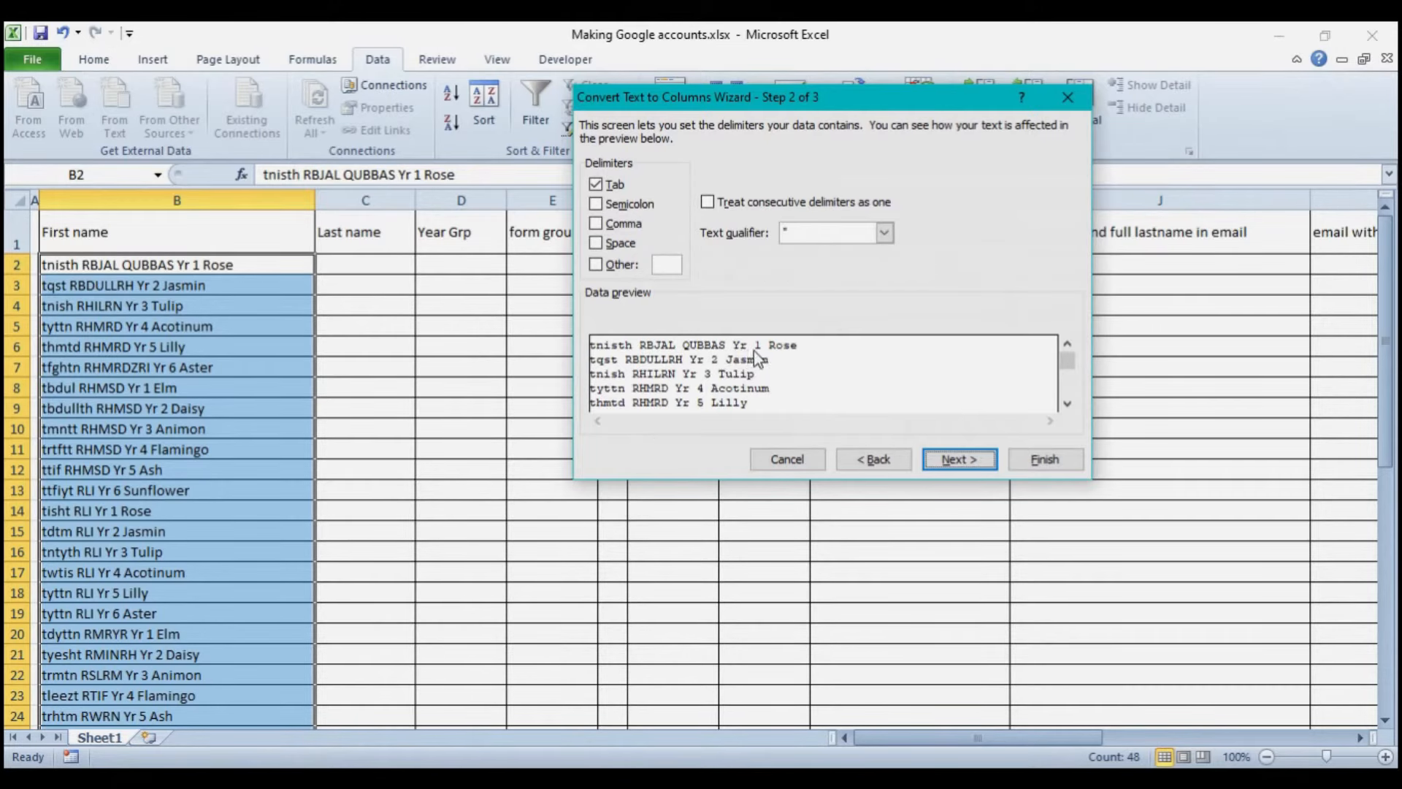
click(599, 247)
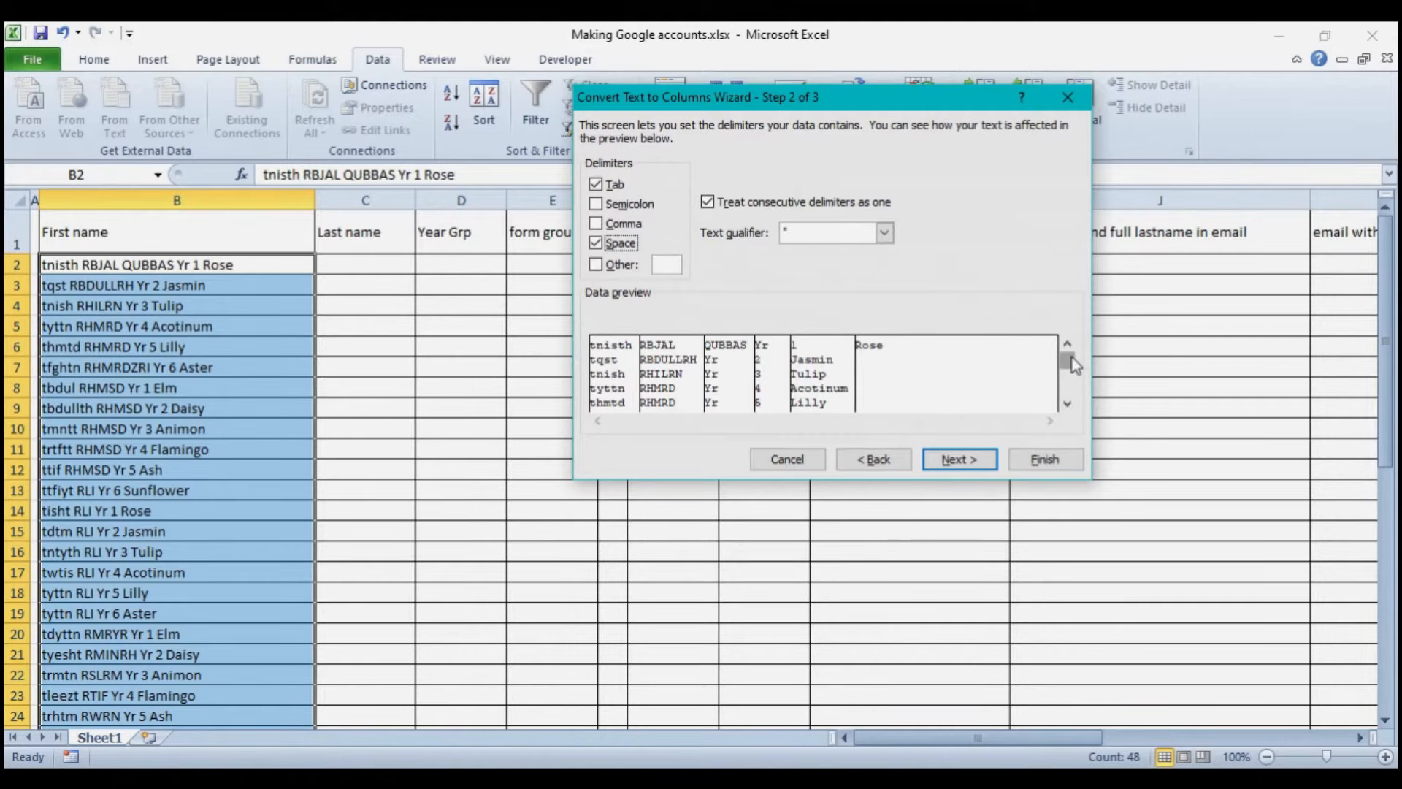
drag(1068, 358, 1073, 391)
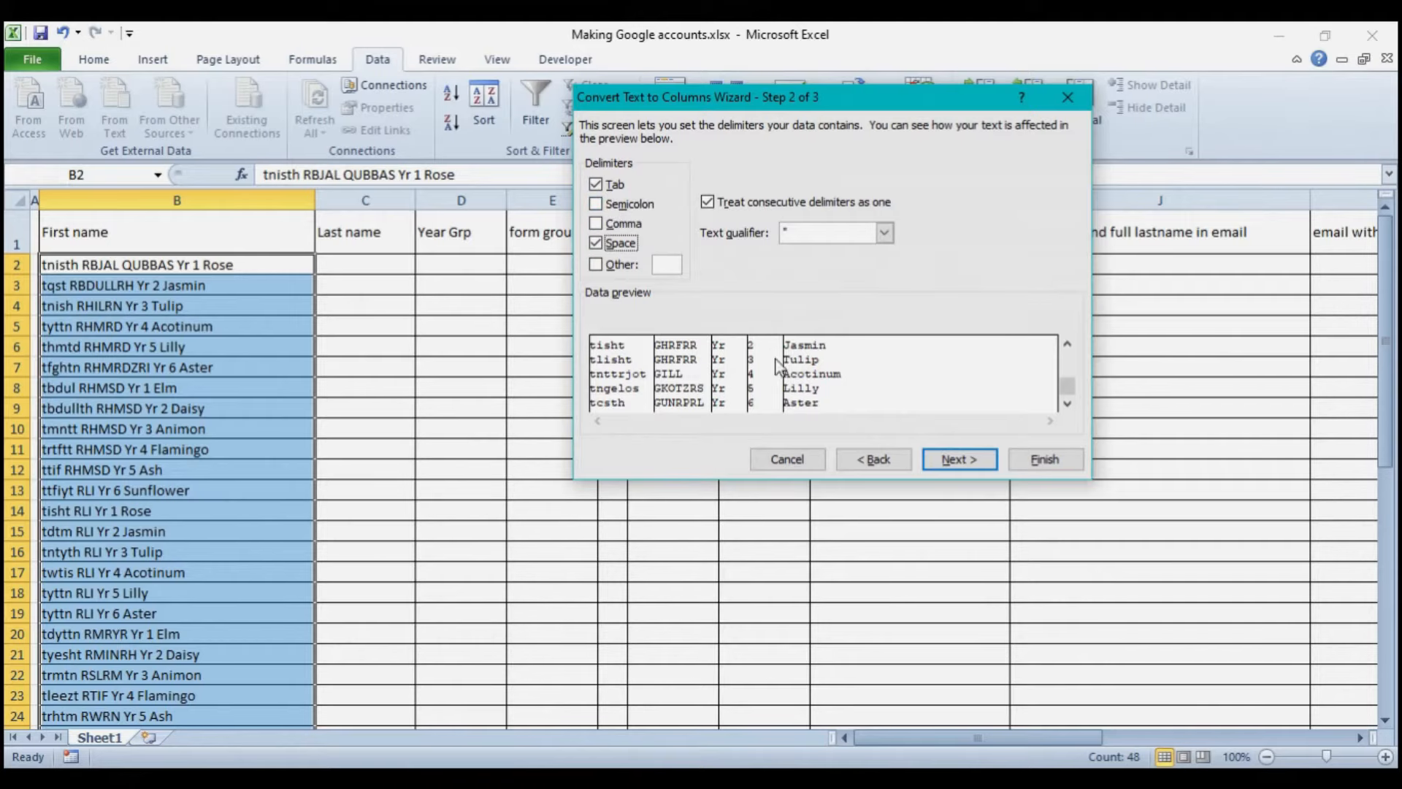
- Try a Fixed width split with a column break after the first name
click(879, 461)
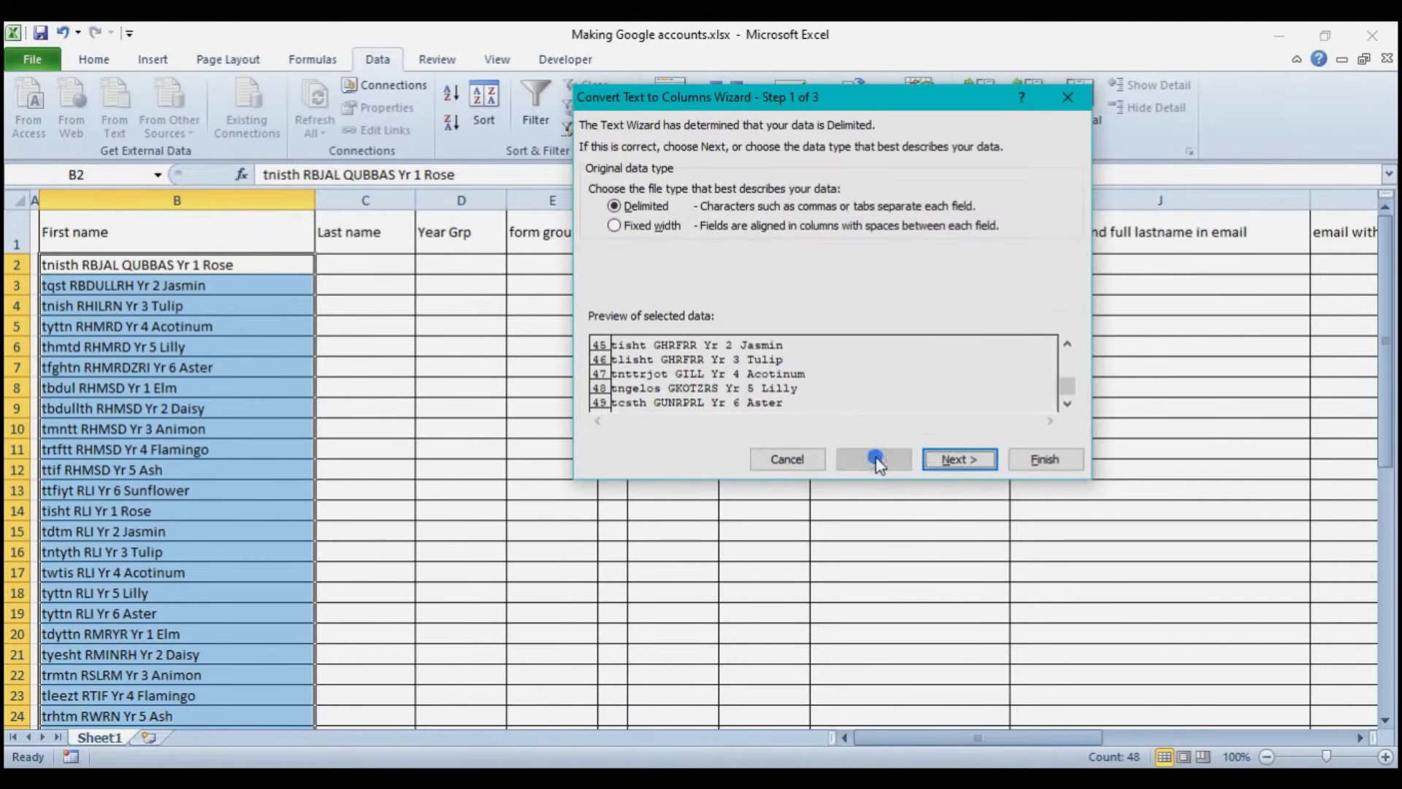
click(617, 225)
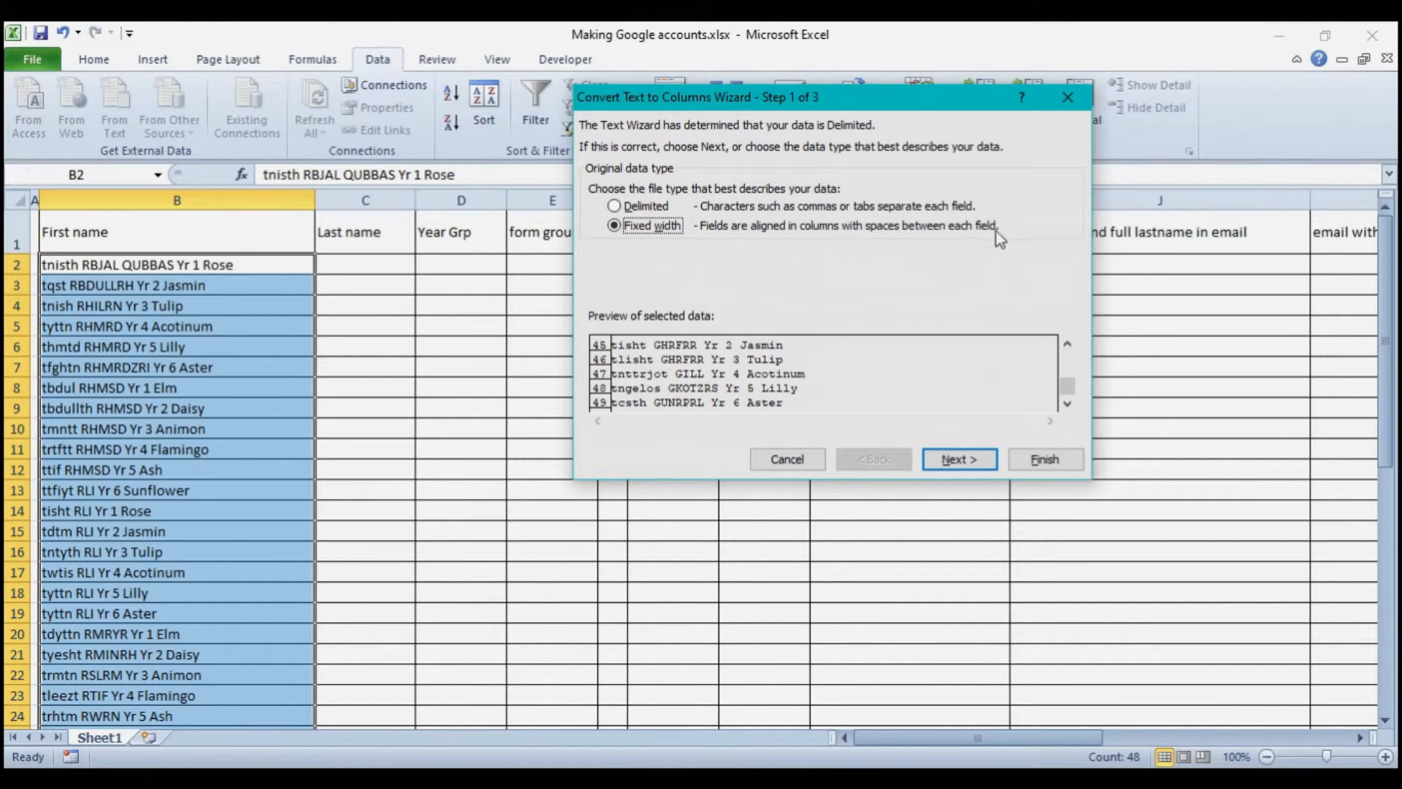
click(952, 460)
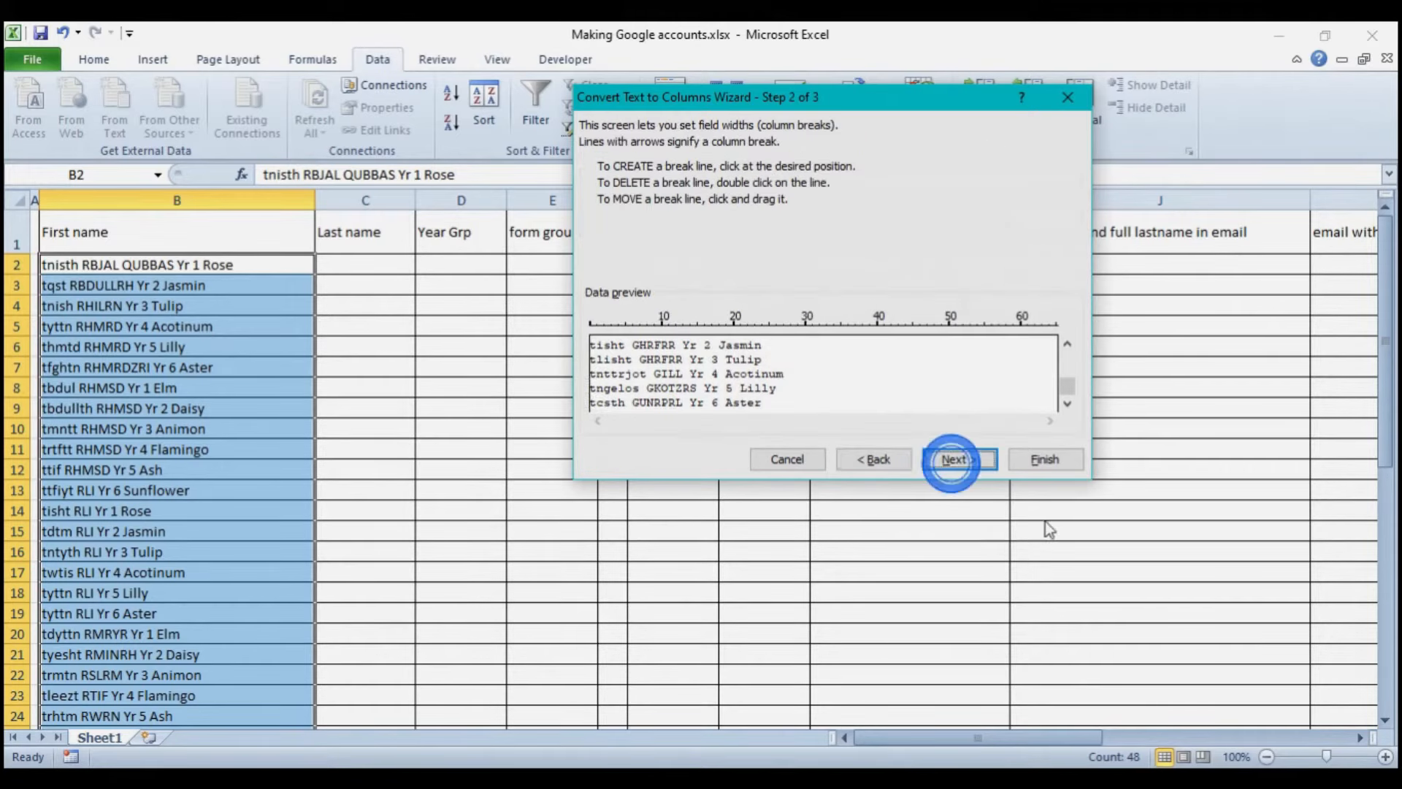
click(633, 328)
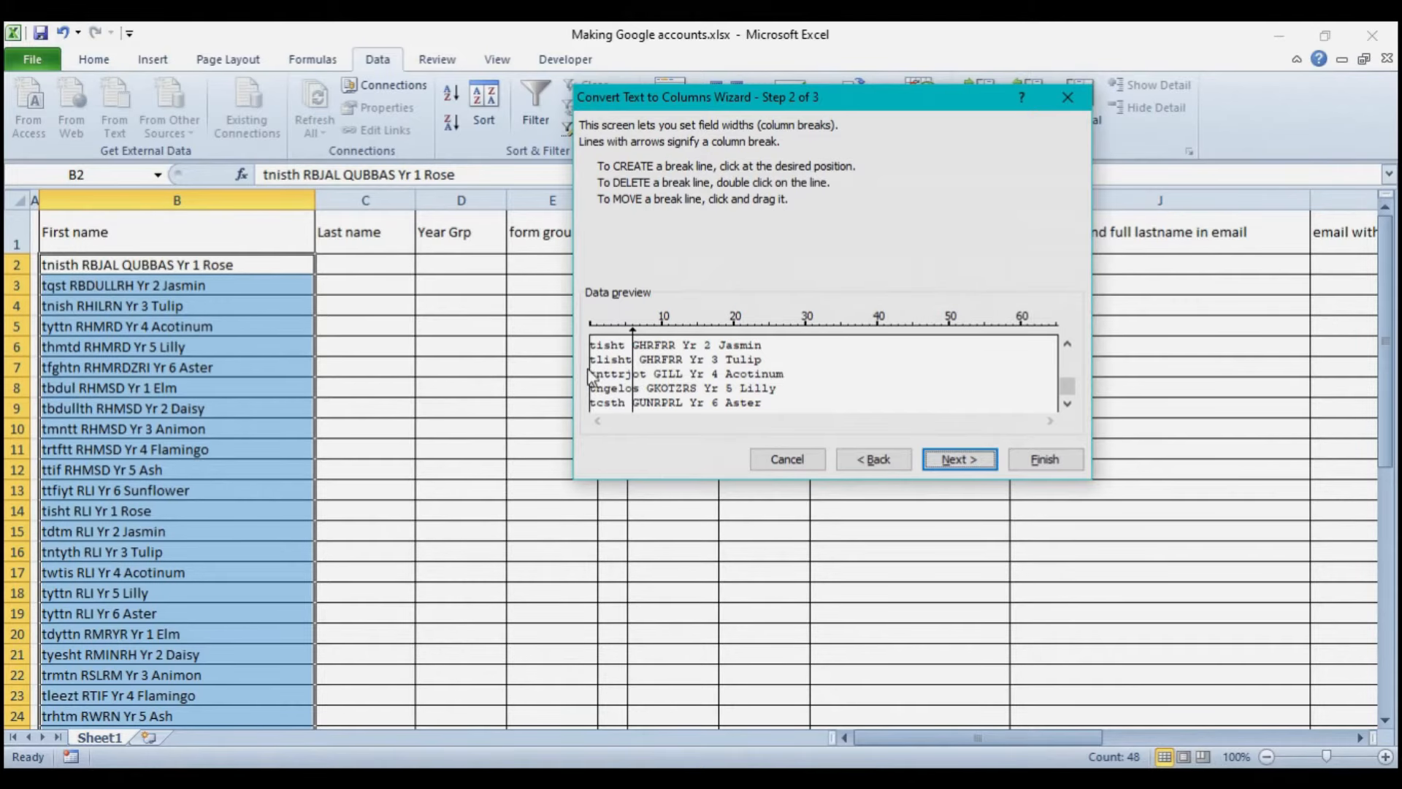
click(948, 459)
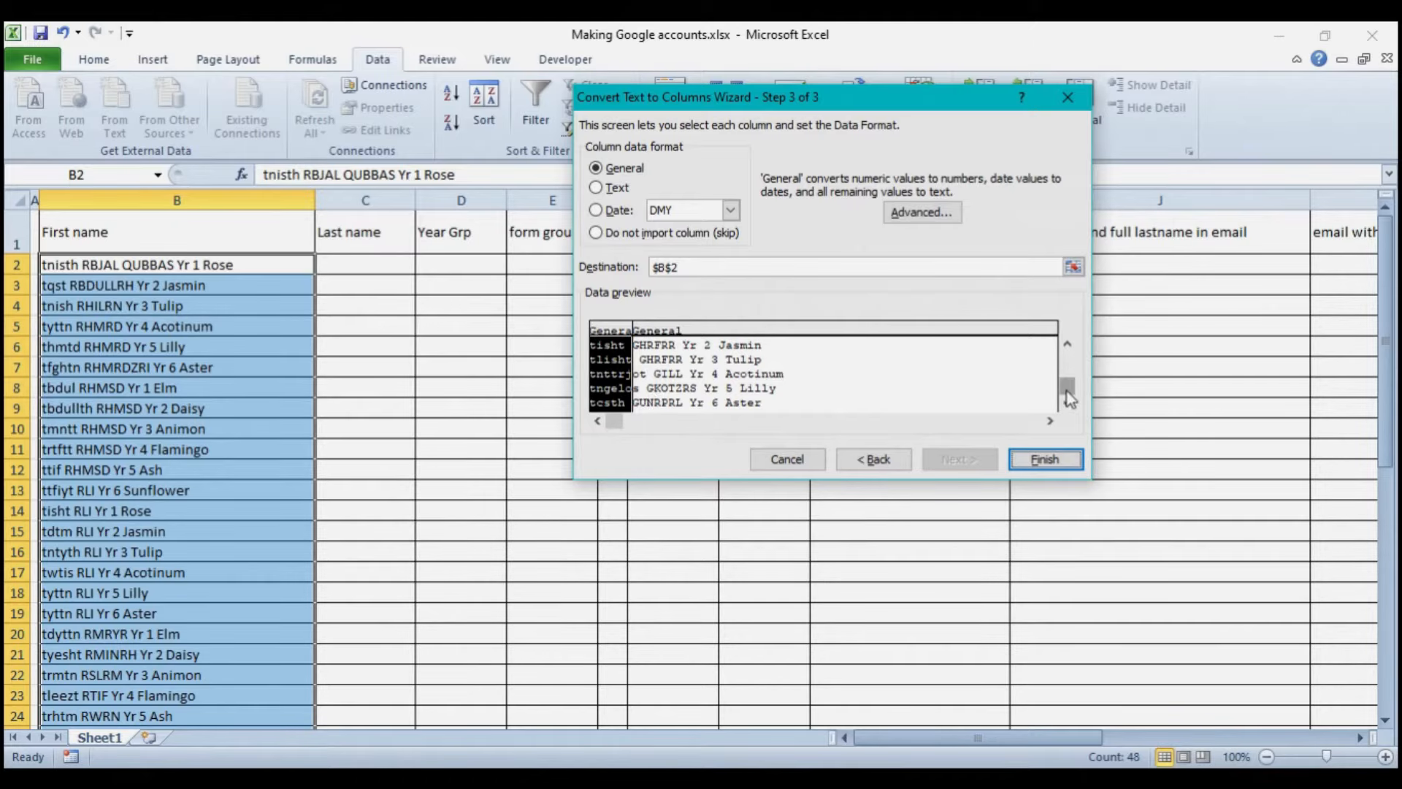
drag(1067, 391, 1067, 359)
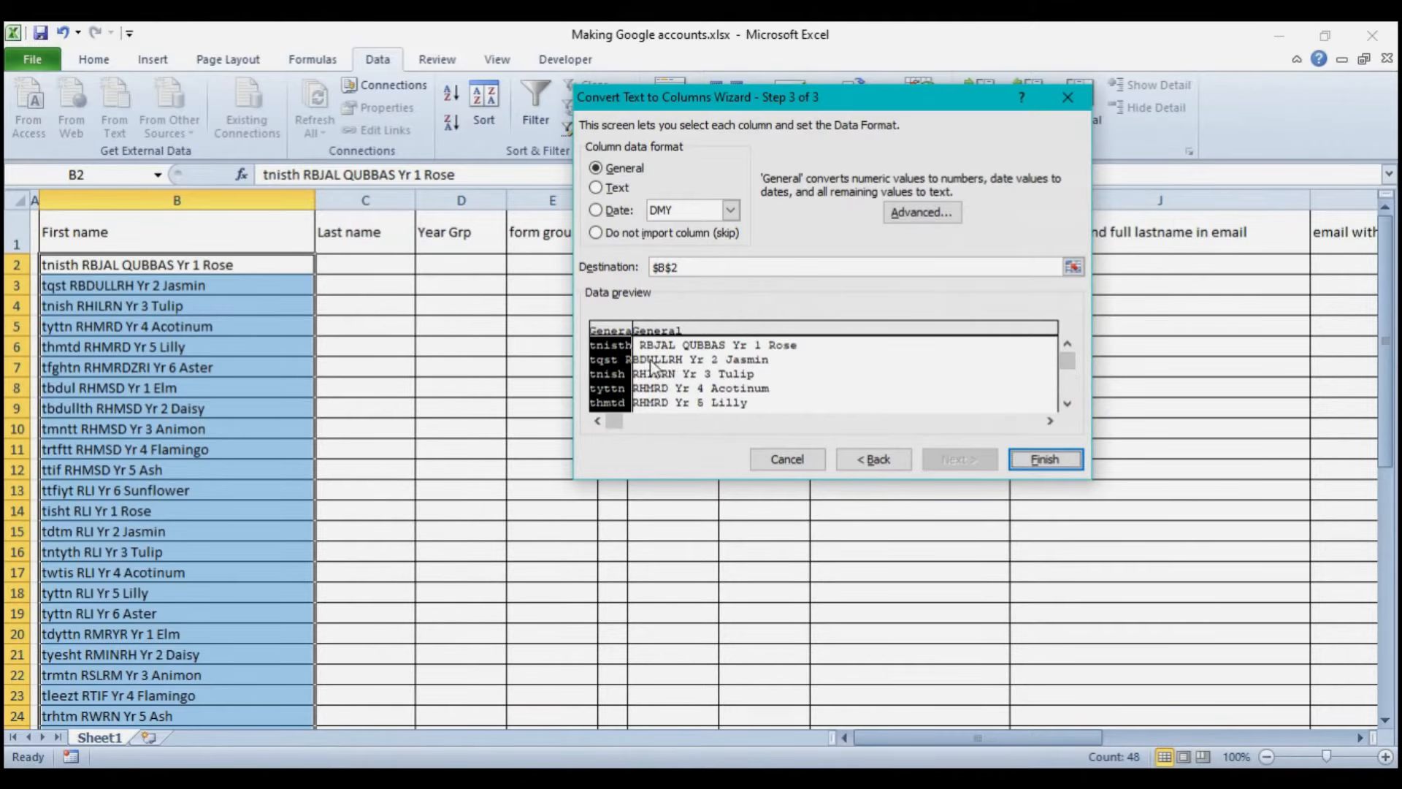
click(1066, 345)
- Back up to step 1 of the wizard and choose Delimited instead
click(874, 459)
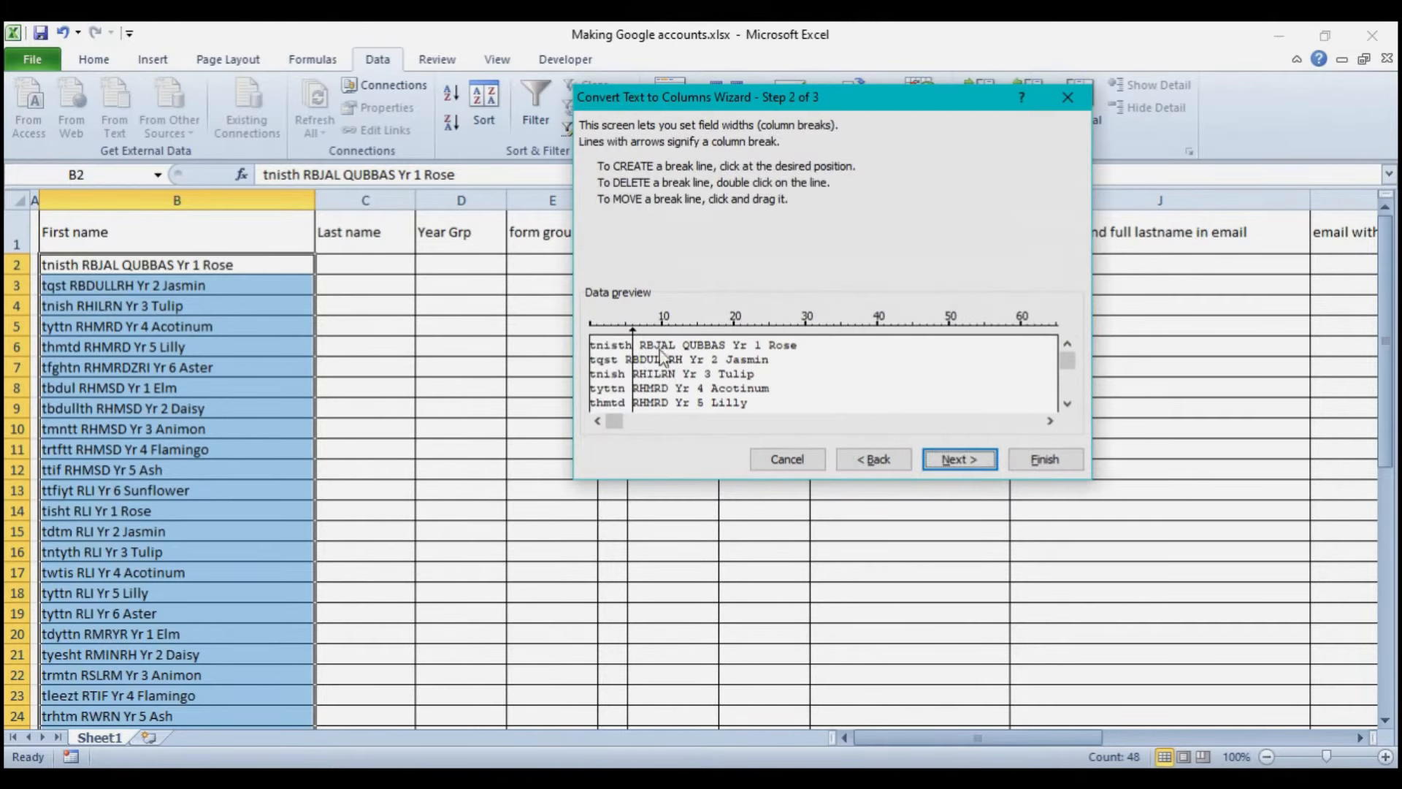
click(875, 460)
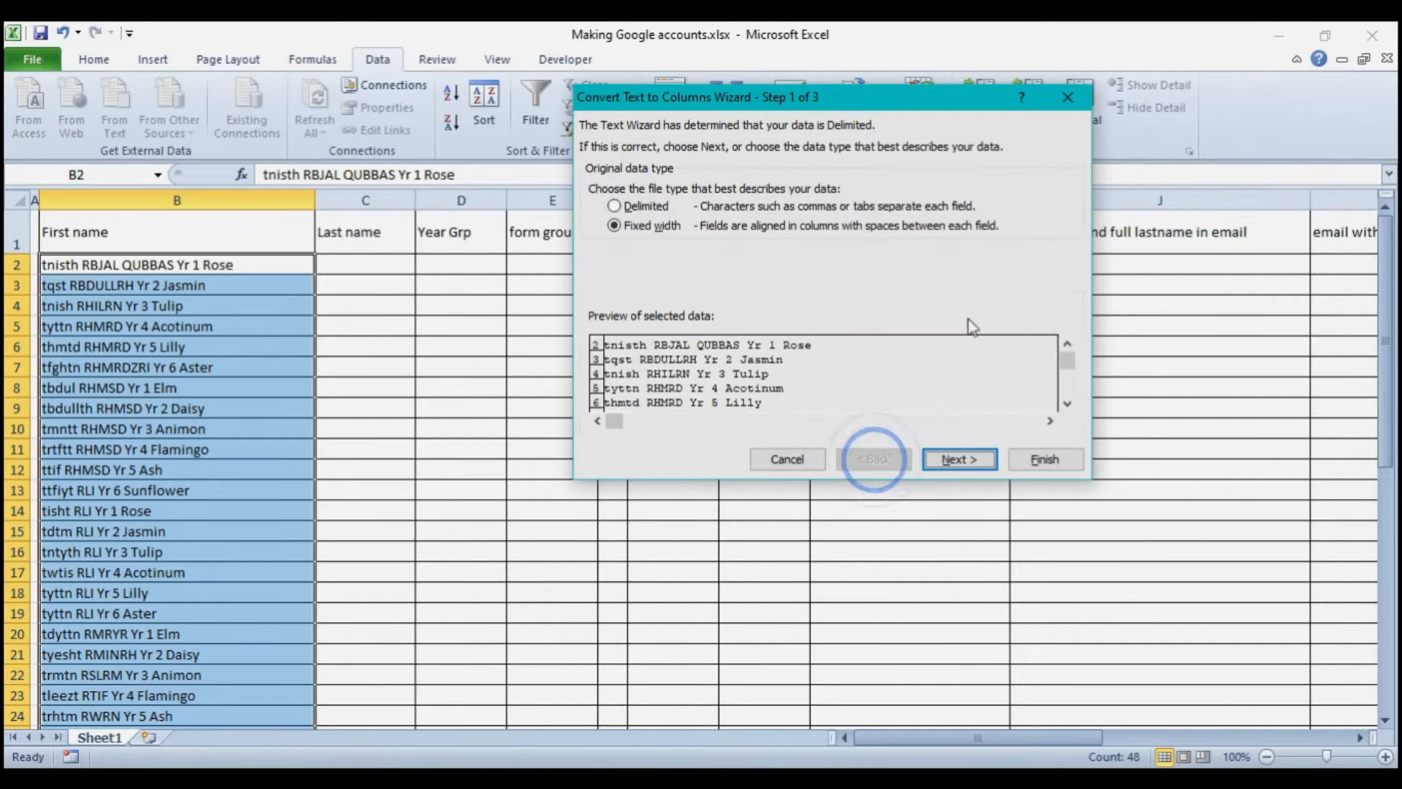
click(615, 209)
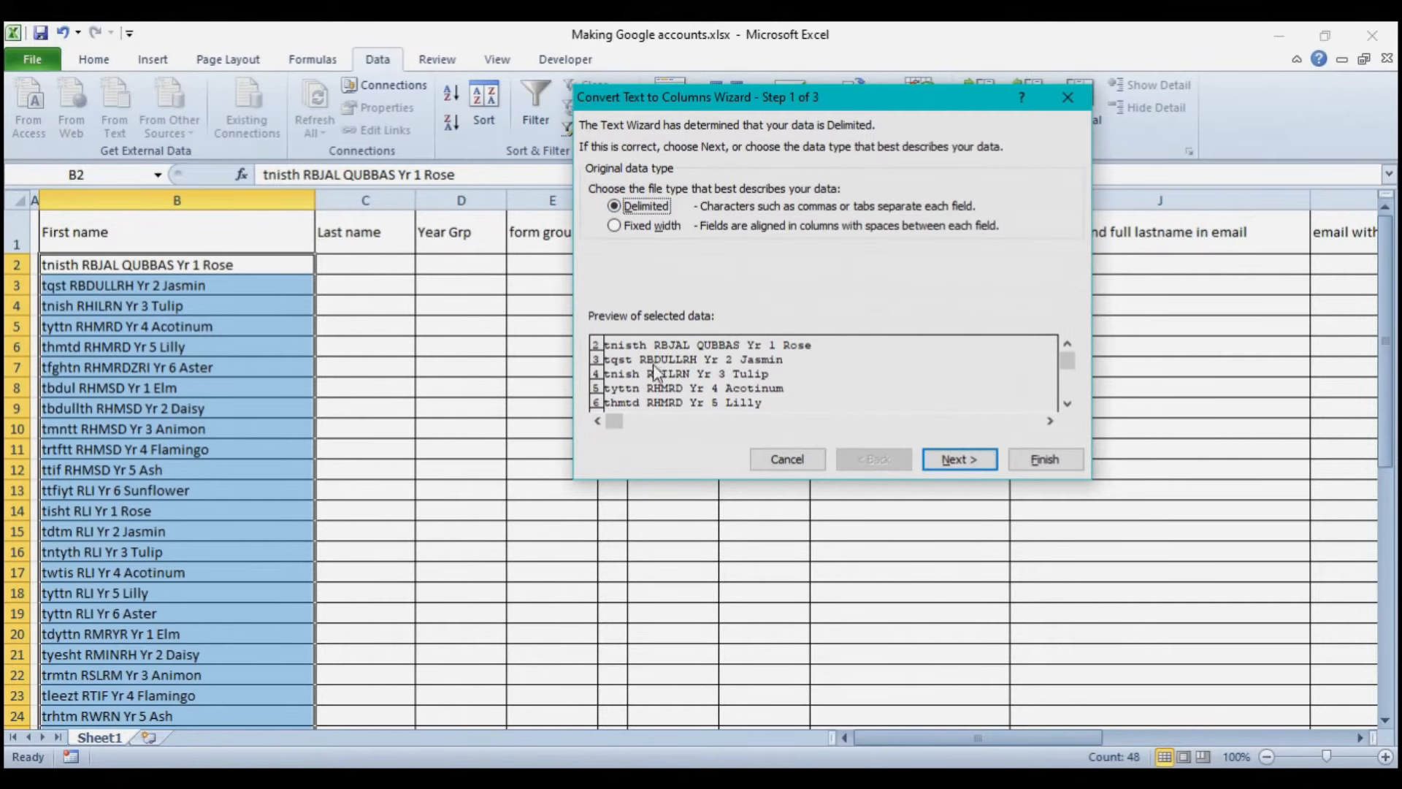
- Split the column B names at tabs and spaces, treating consecutive delimiters as one, into $B$2
click(941, 460)
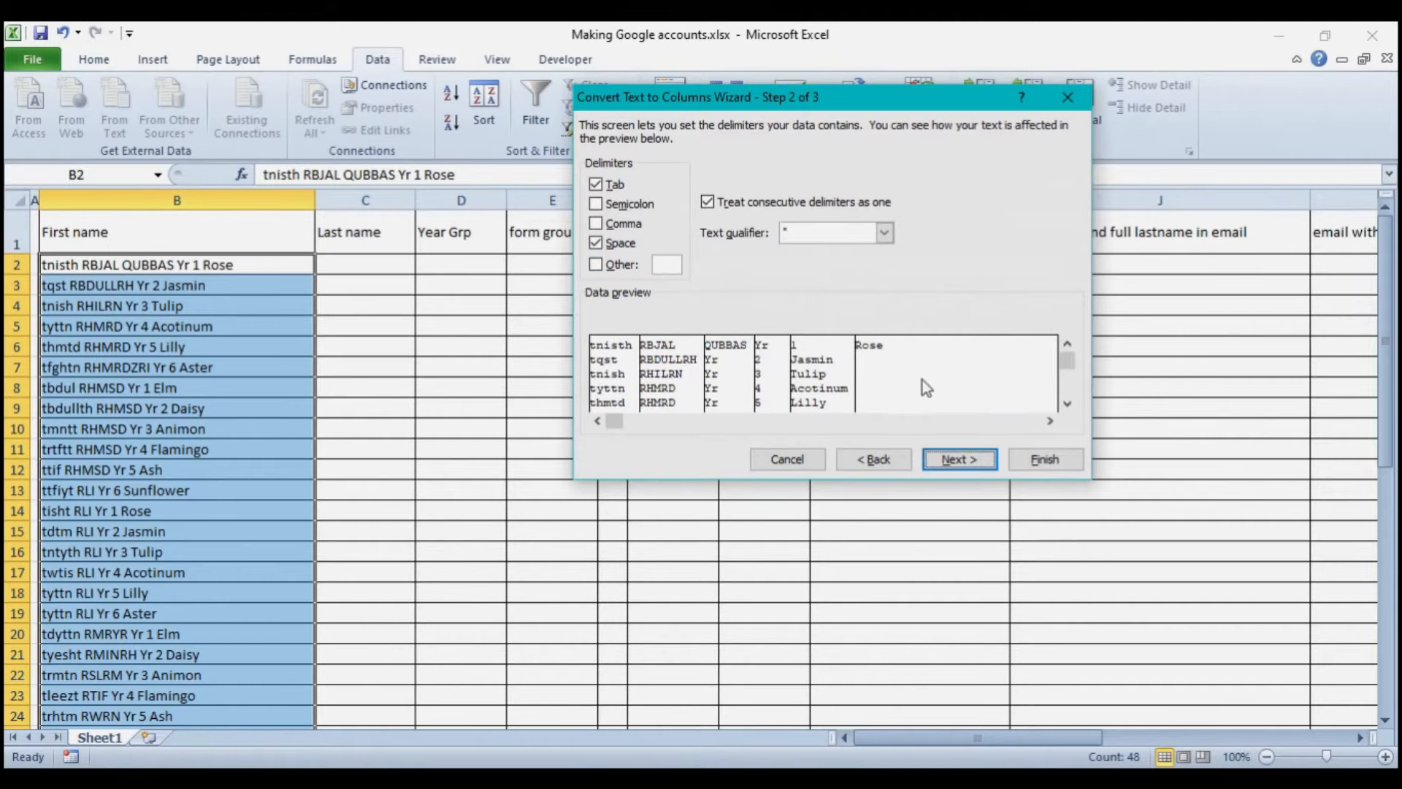
click(965, 460)
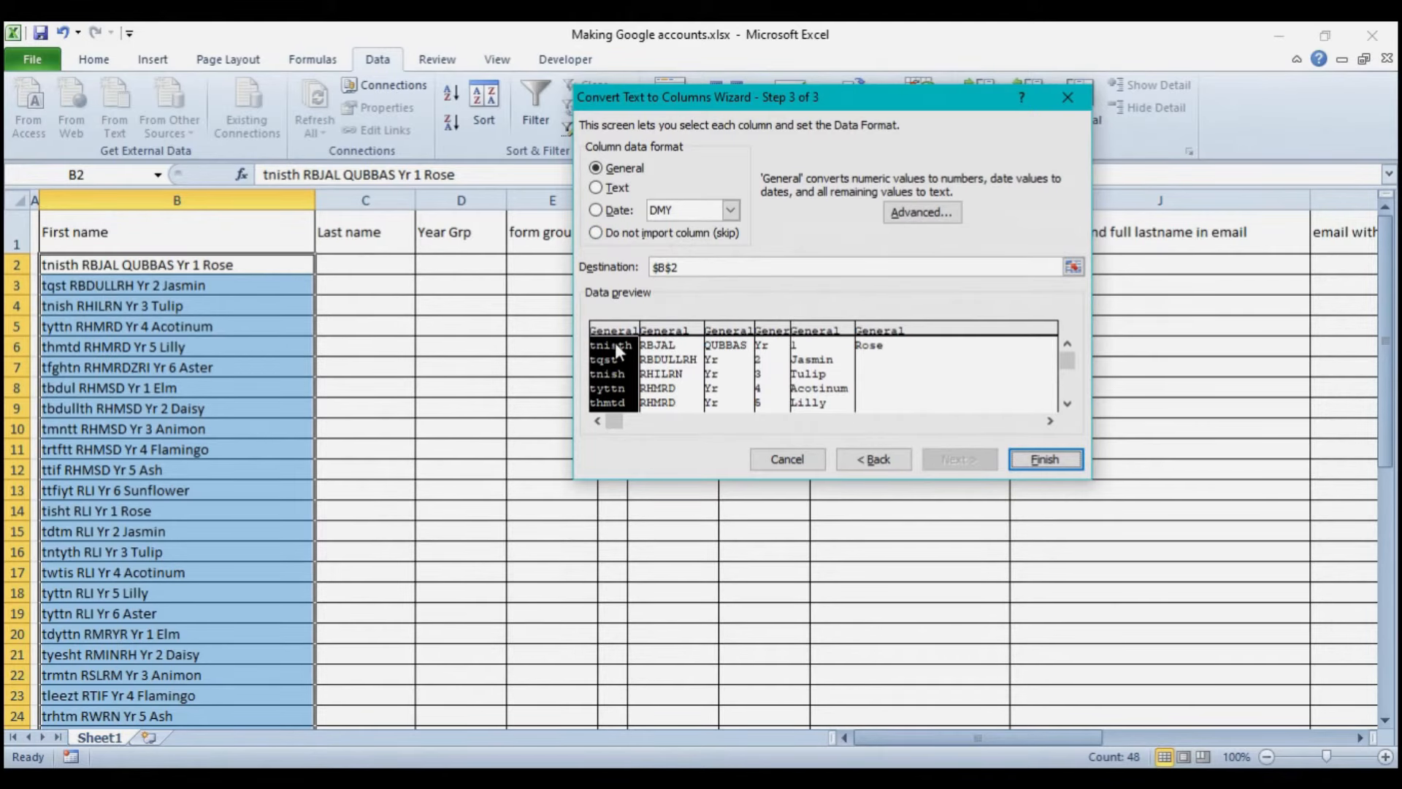
click(1067, 406)
click(1067, 406)
click(1068, 406)
click(1067, 406)
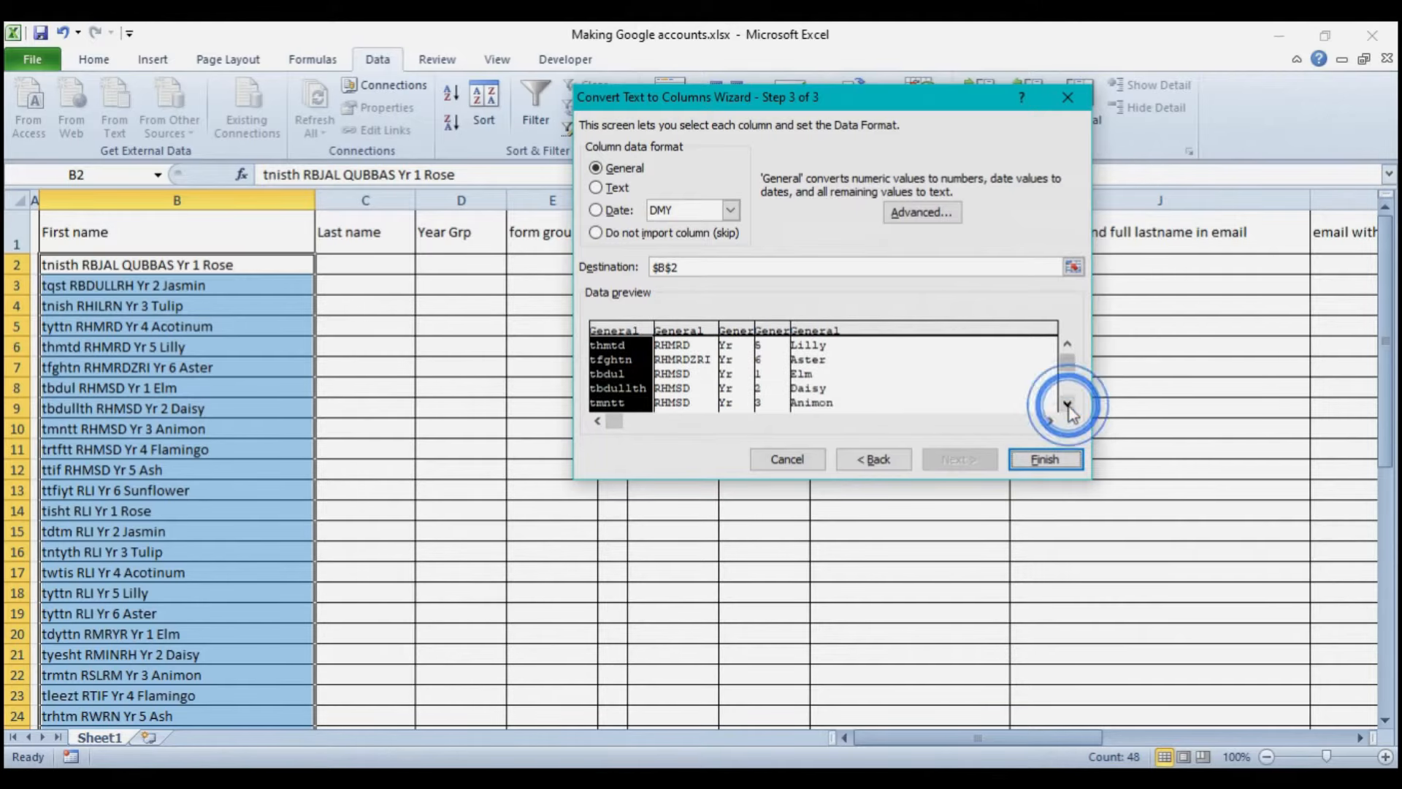
click(1067, 406)
click(1068, 406)
click(1068, 406)
click(1068, 406)
click(1067, 406)
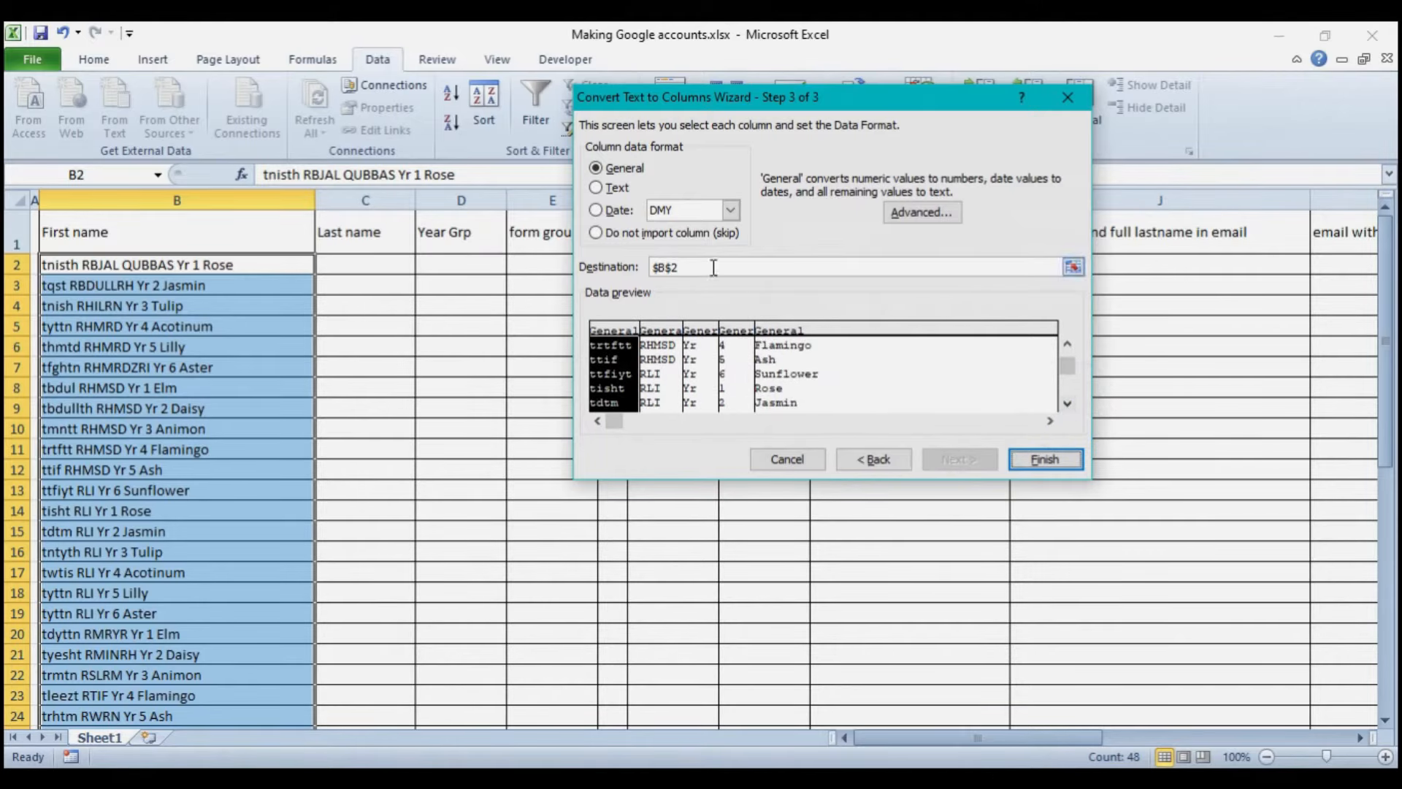
click(1045, 460)
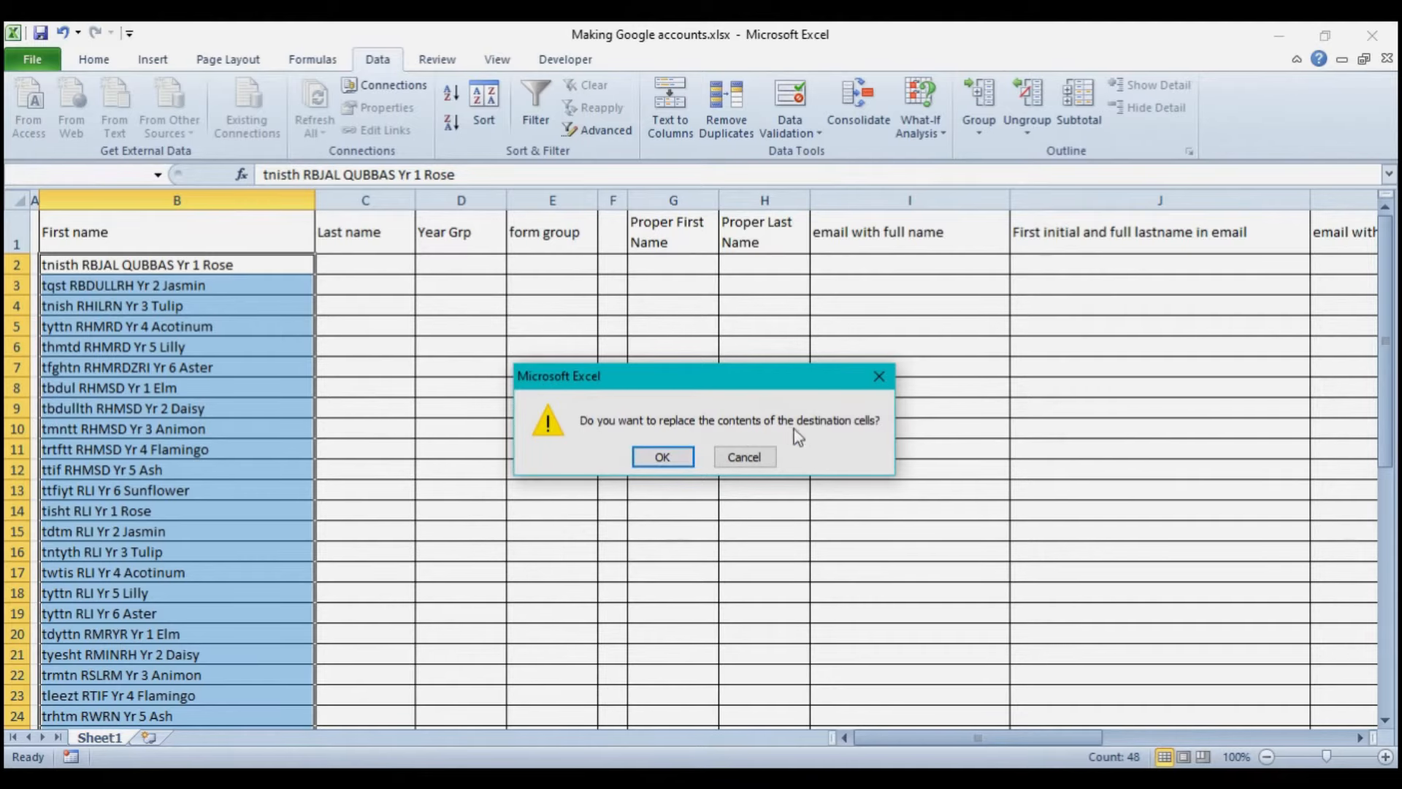
- Confirm replacing the destination cells and review the resulting name, year and form group columns
click(673, 455)
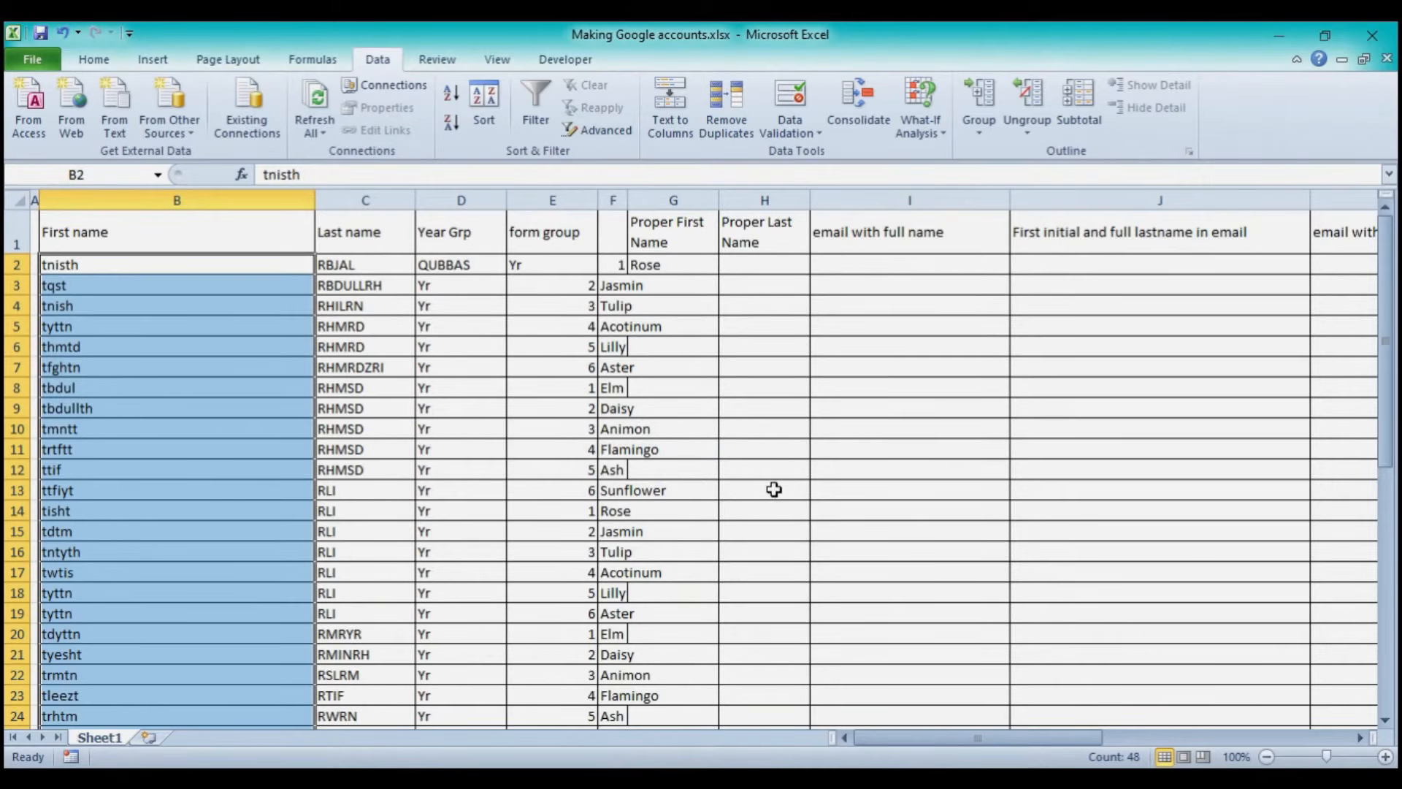
scroll(775, 490, down, 16)
scroll(773, 490, up, 16)
click(205, 363)
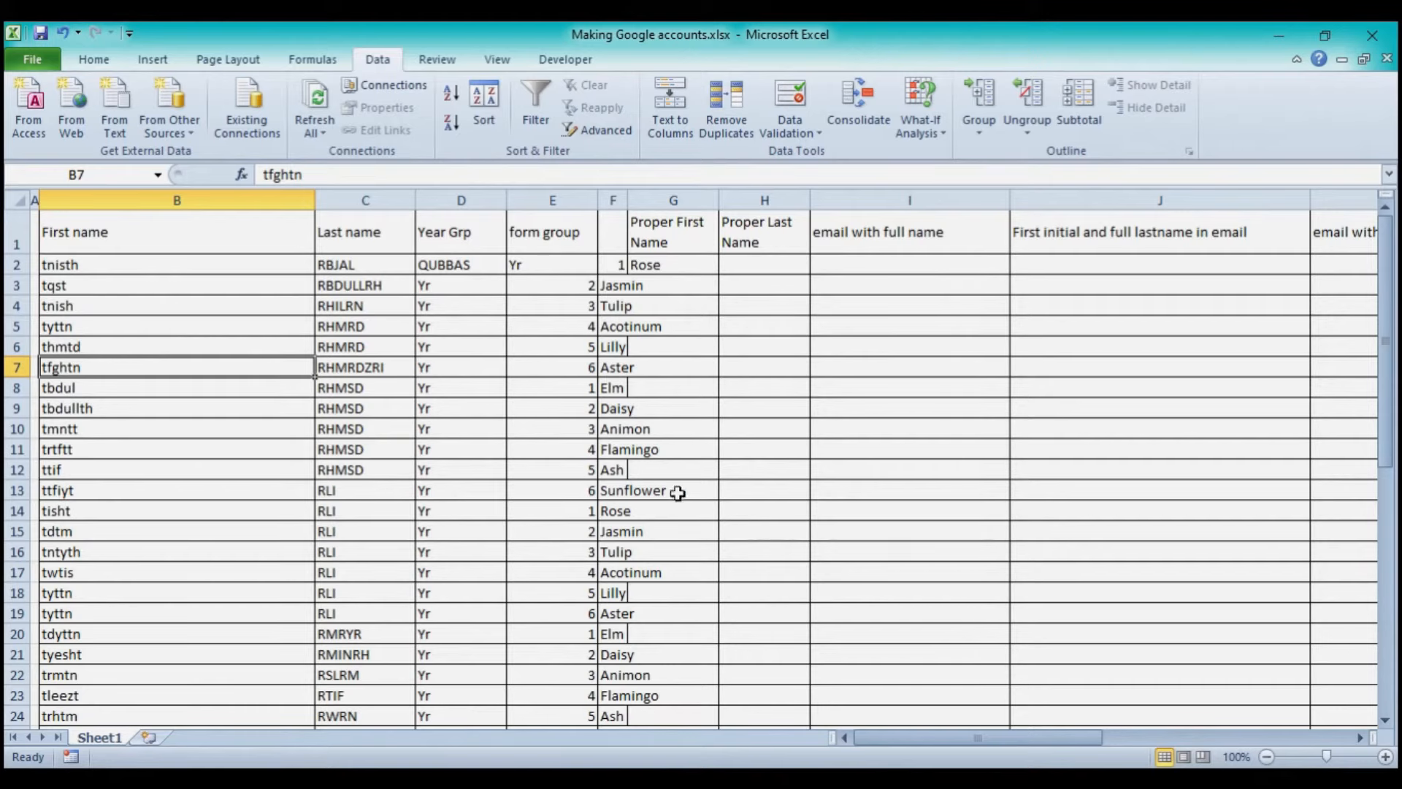
scroll(598, 463, down, 14)
scroll(597, 467, up, 2)
scroll(598, 467, up, 12)
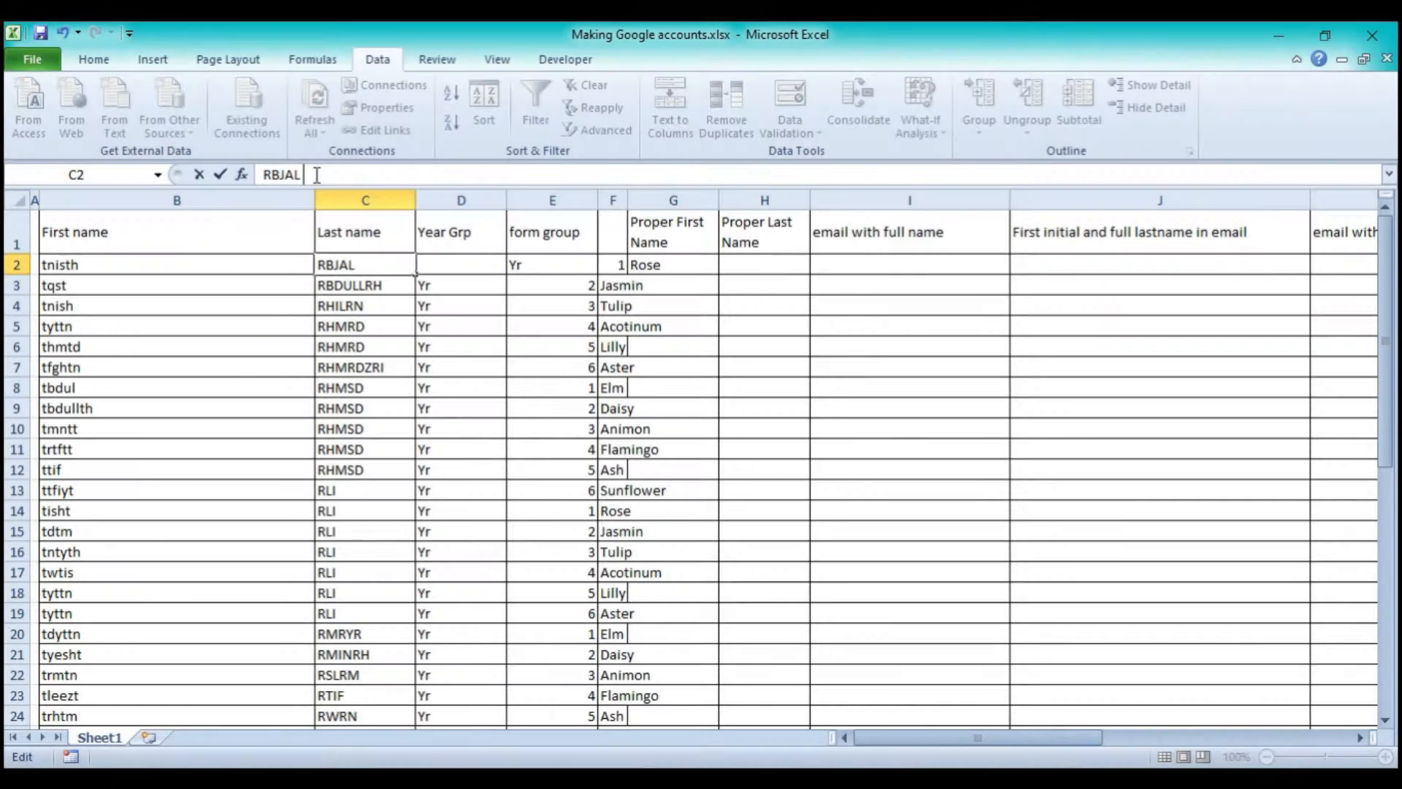
click(316, 175)
text(QUBBAS)
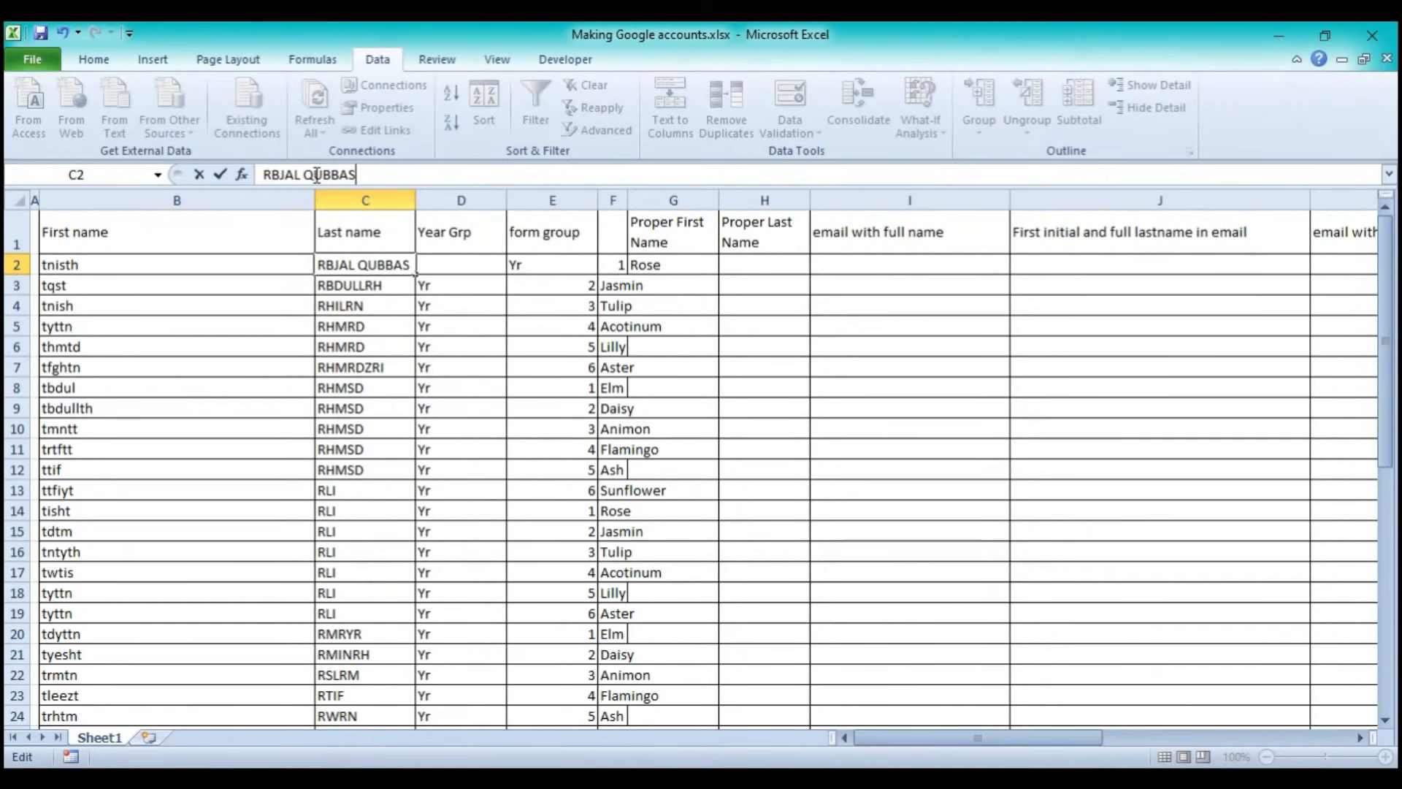
click(496, 269)
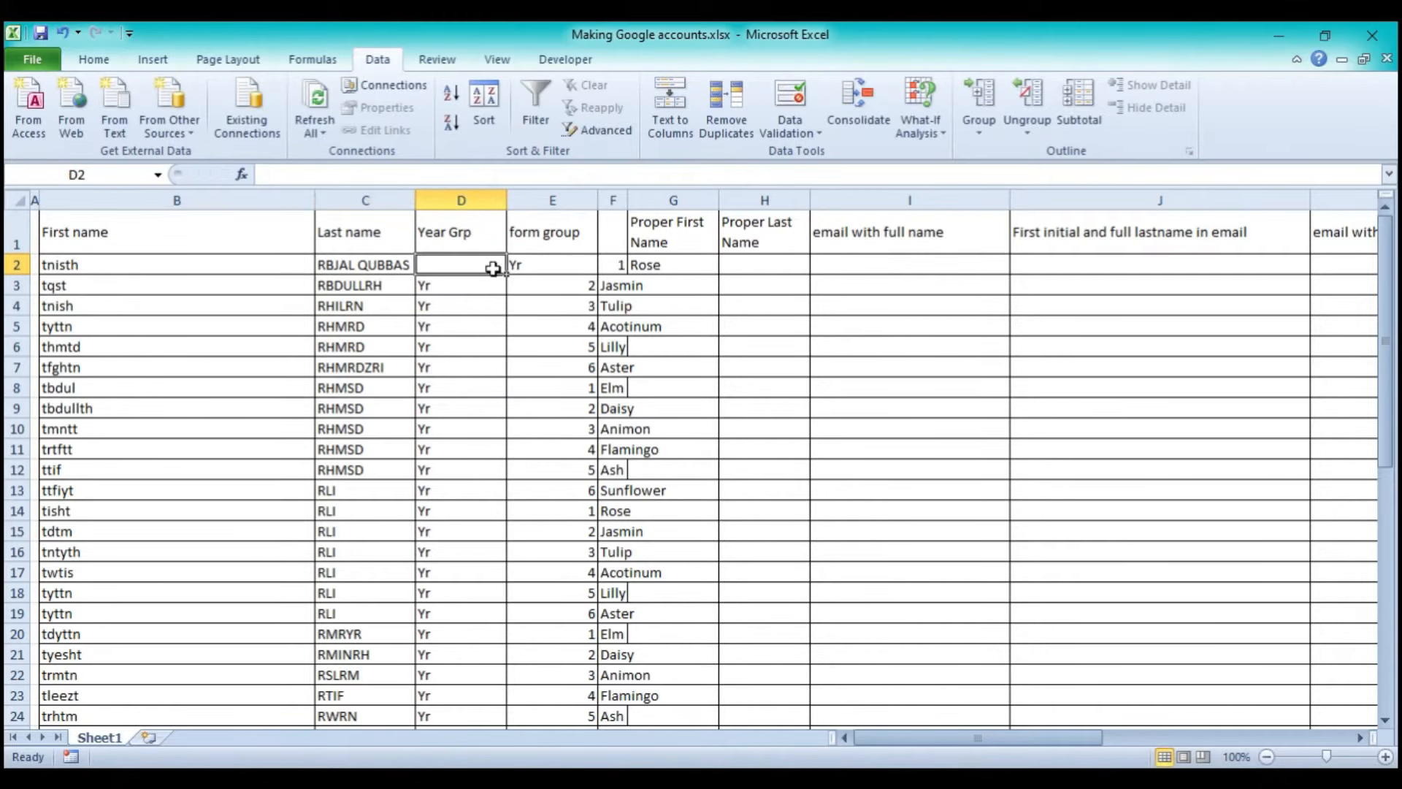
text(Yr)
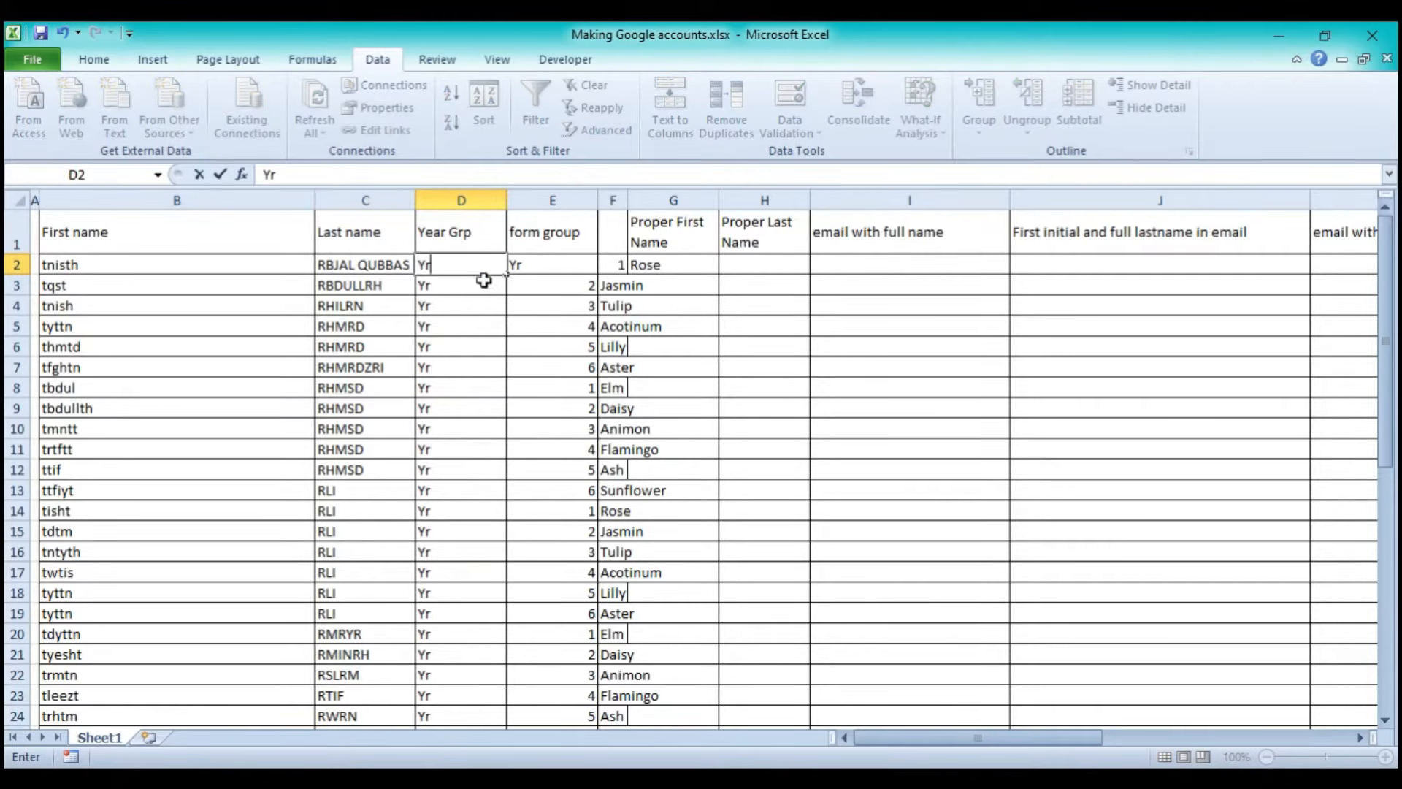
click(527, 268)
text(1)
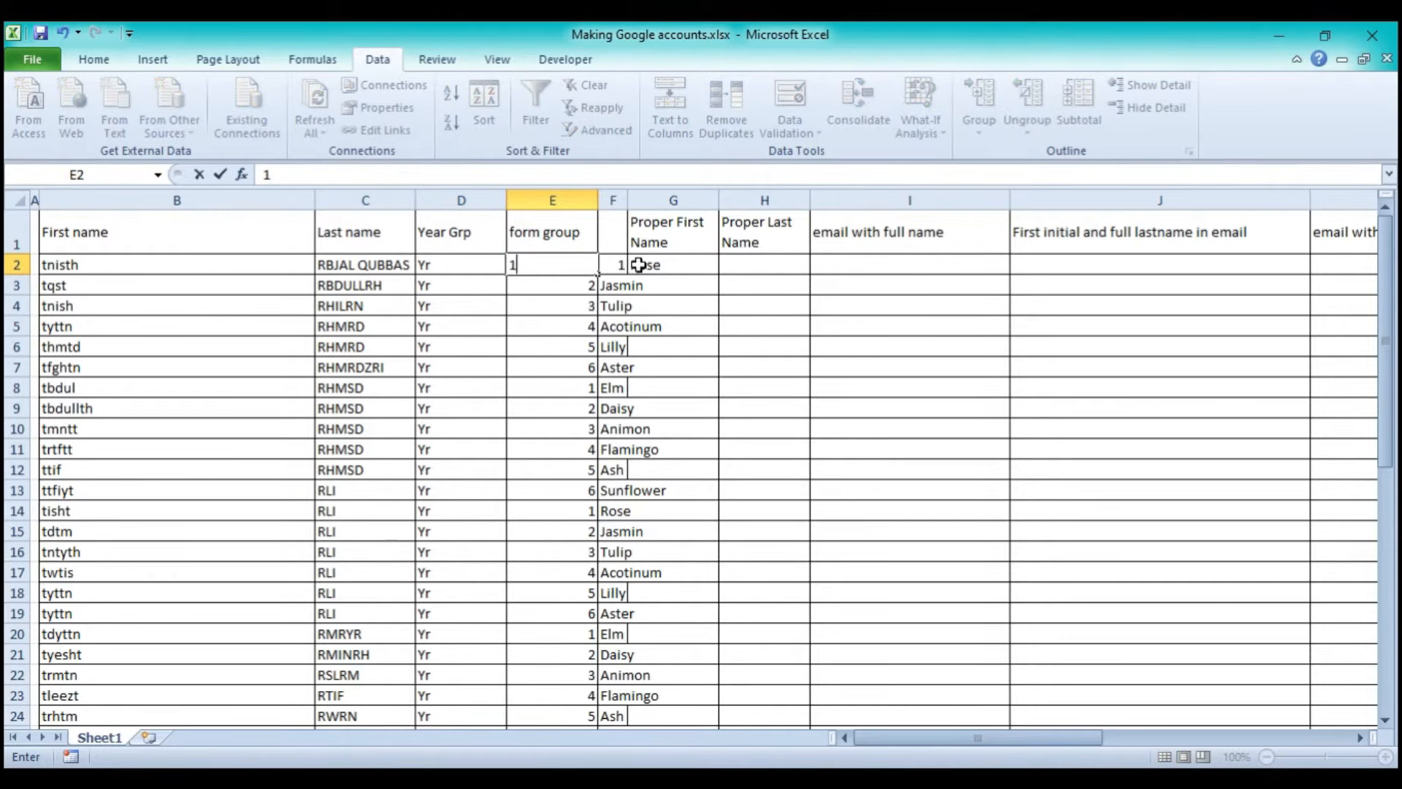
click(621, 263)
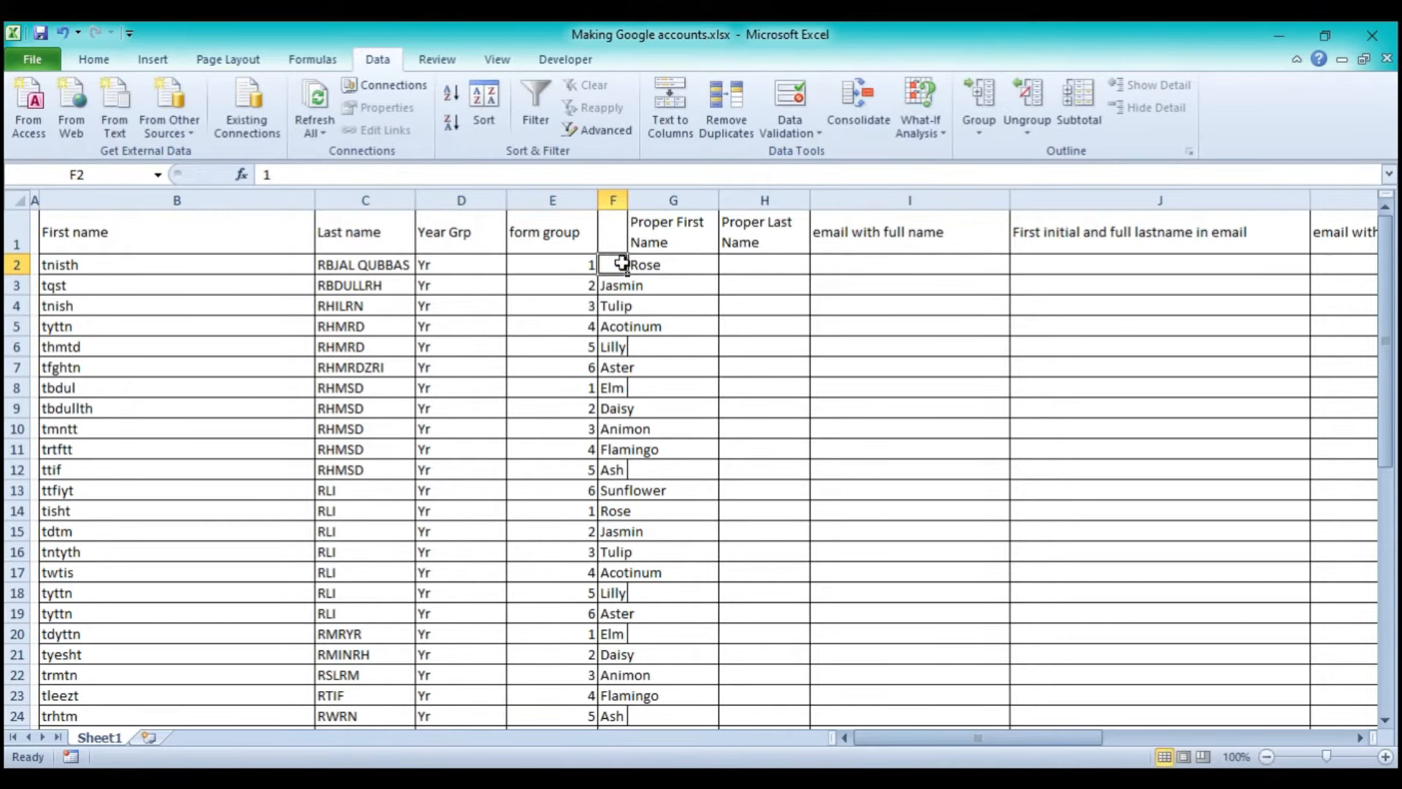
text(Rose)
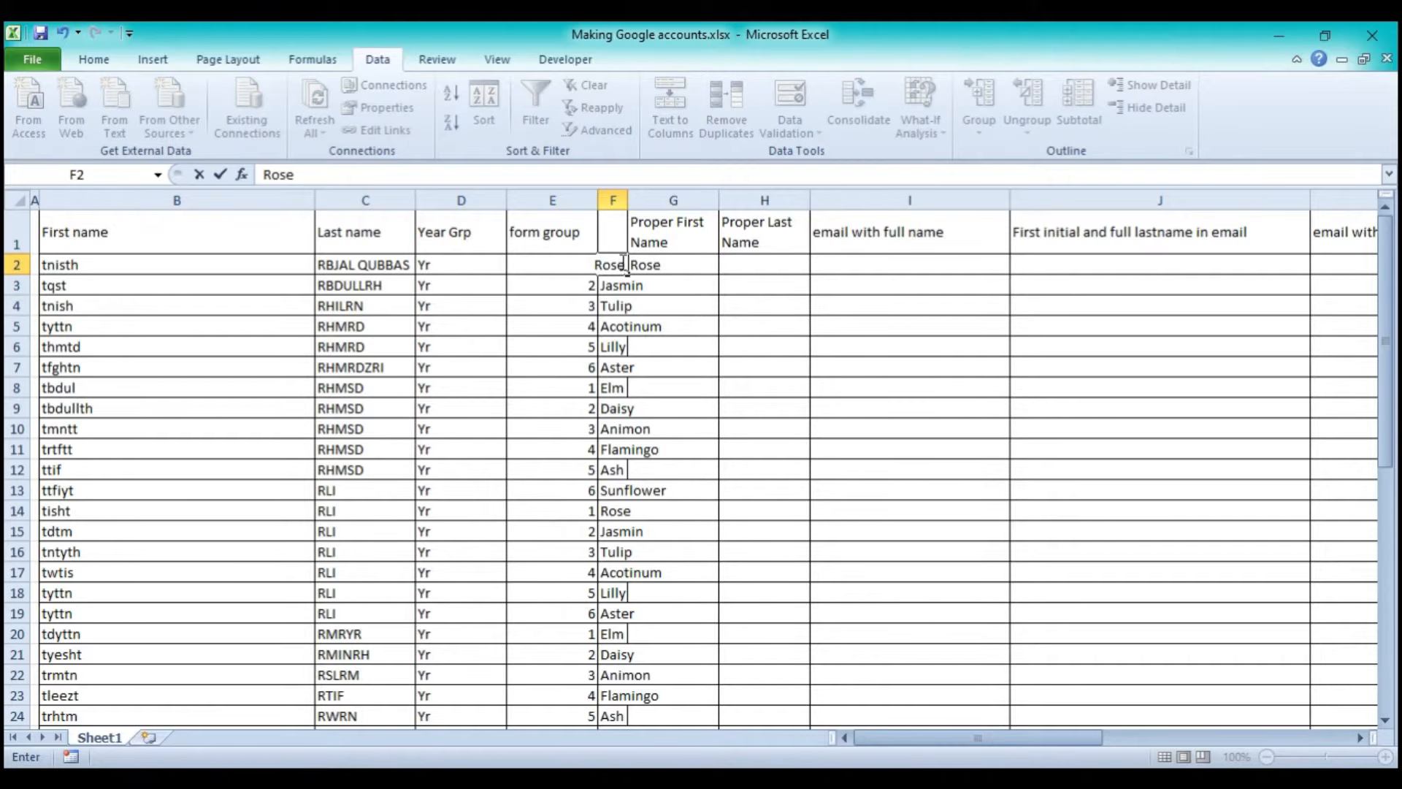
click(661, 265)
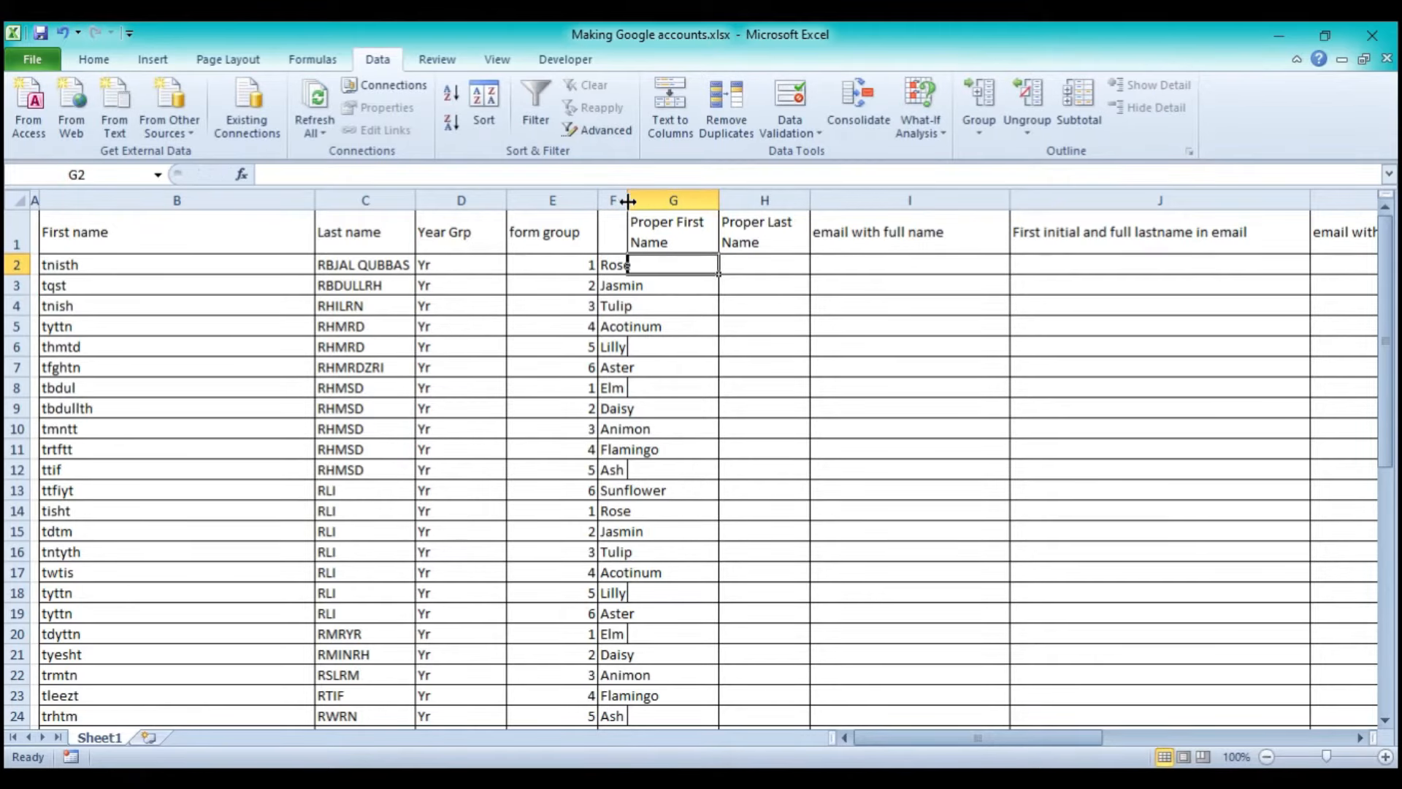
- Widen column F and clear the Yr entries from D2:D49
drag(628, 201, 677, 200)
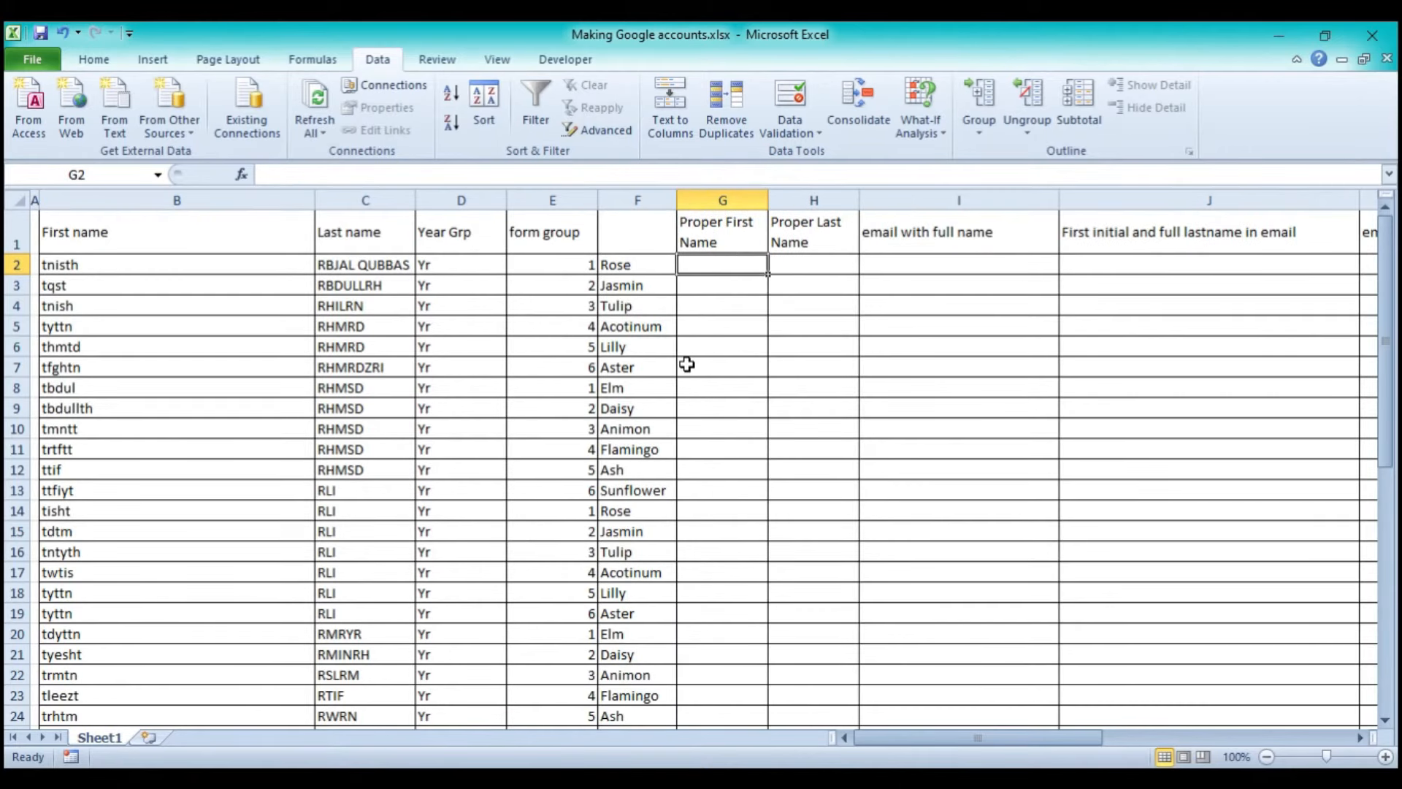
click(457, 266)
scroll(467, 307, down, 20)
scroll(467, 306, up, 20)
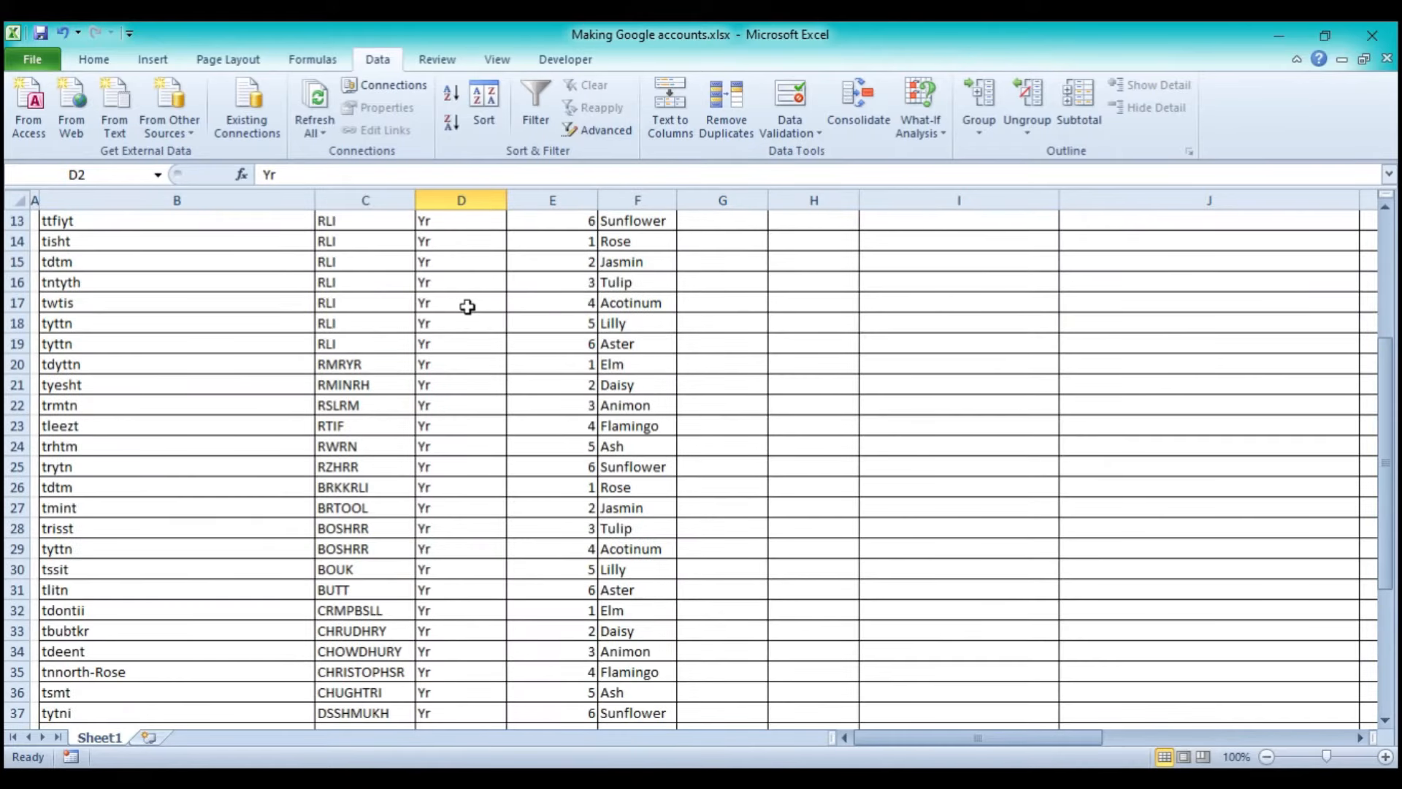
scroll(468, 306, down, 12)
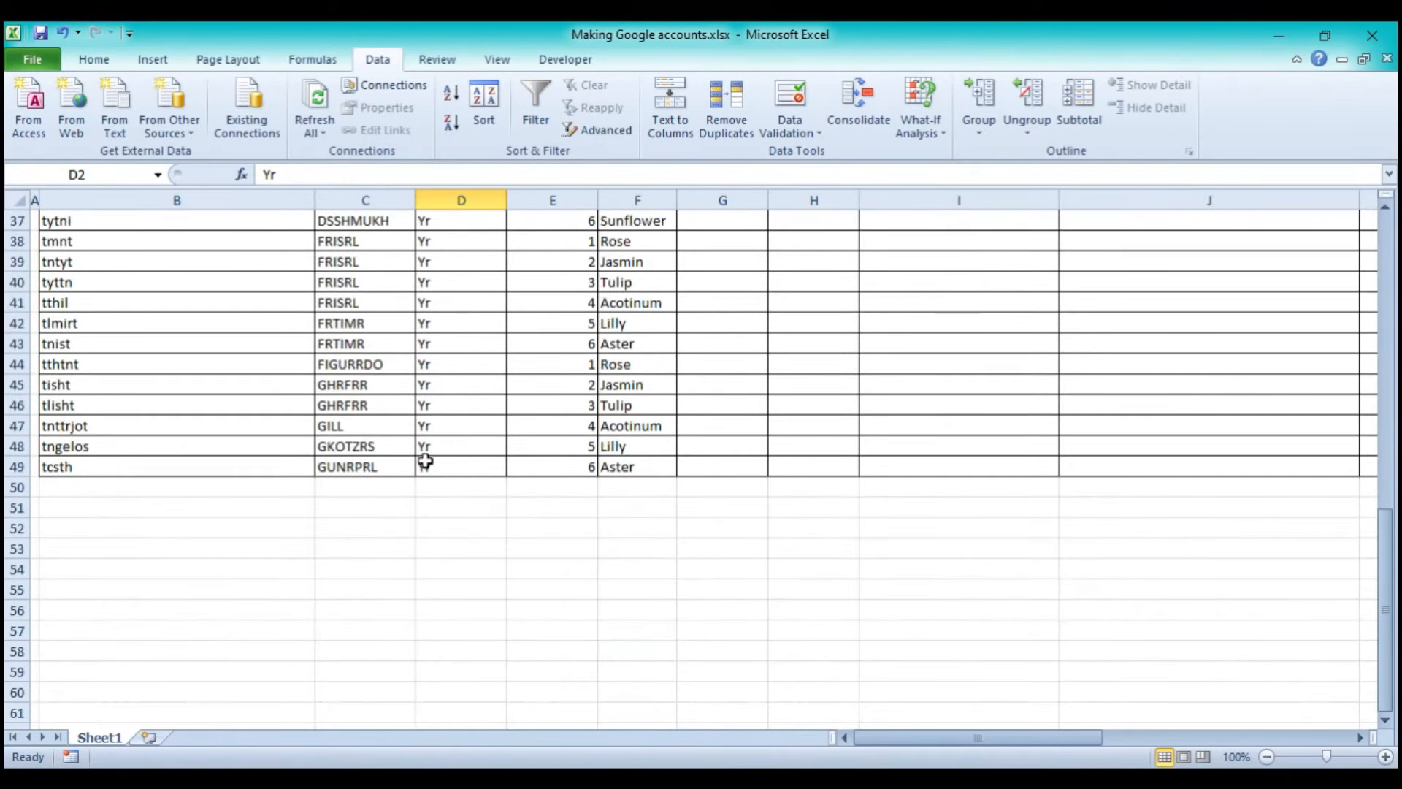
shift+click(448, 465)
key(Delete)
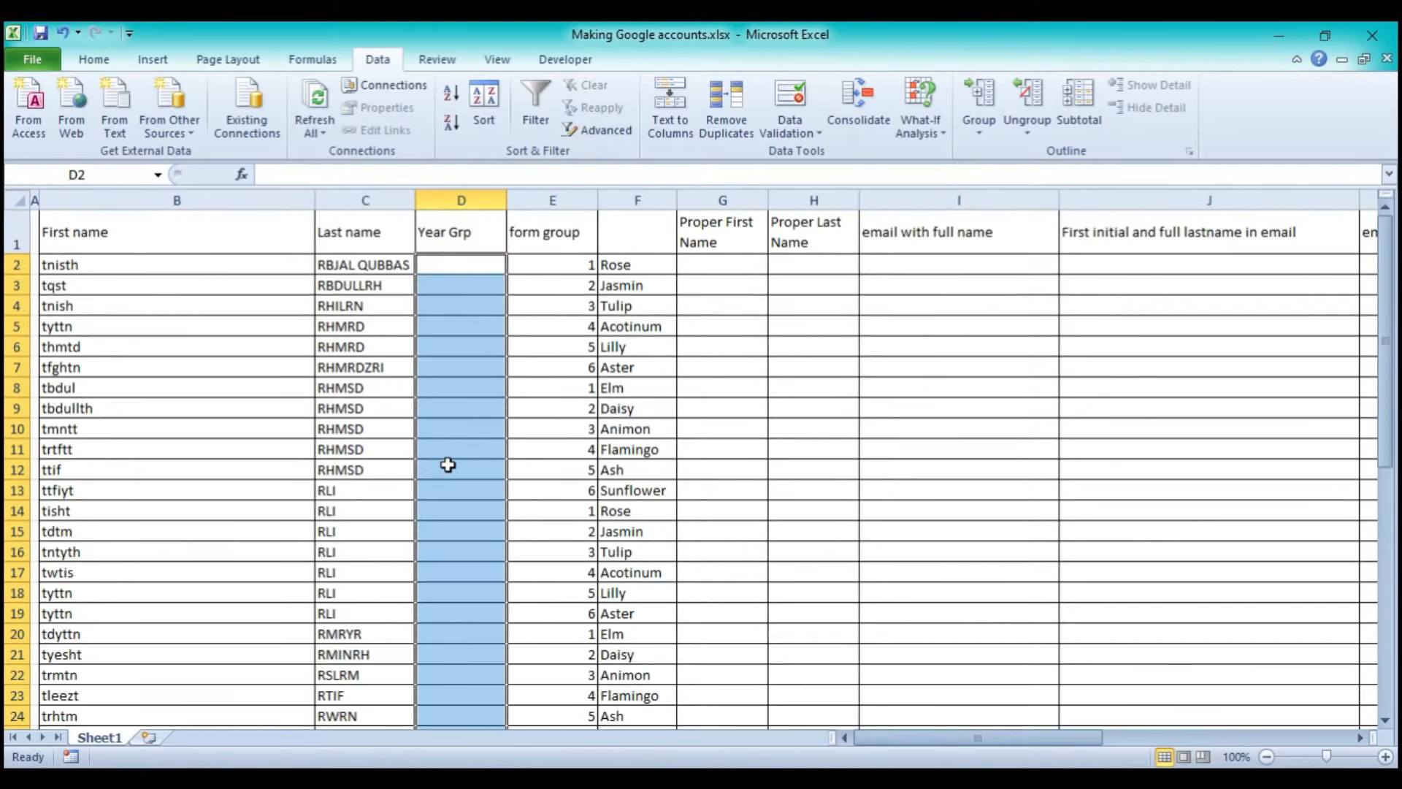
- Move the year numbers from E2:E49 into Year Grp starting at D2
click(562, 268)
scroll(563, 268, down, 10)
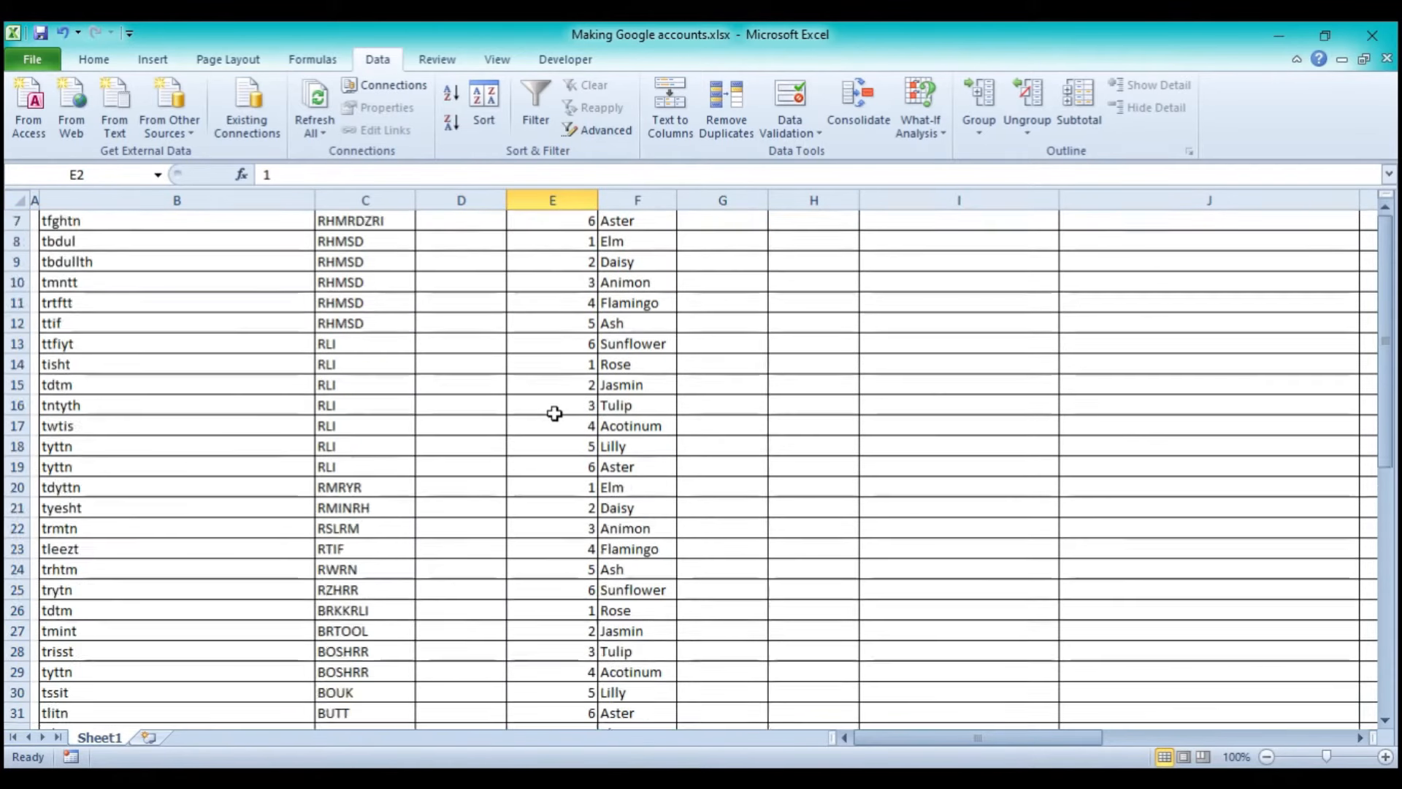
shift+click(569, 596)
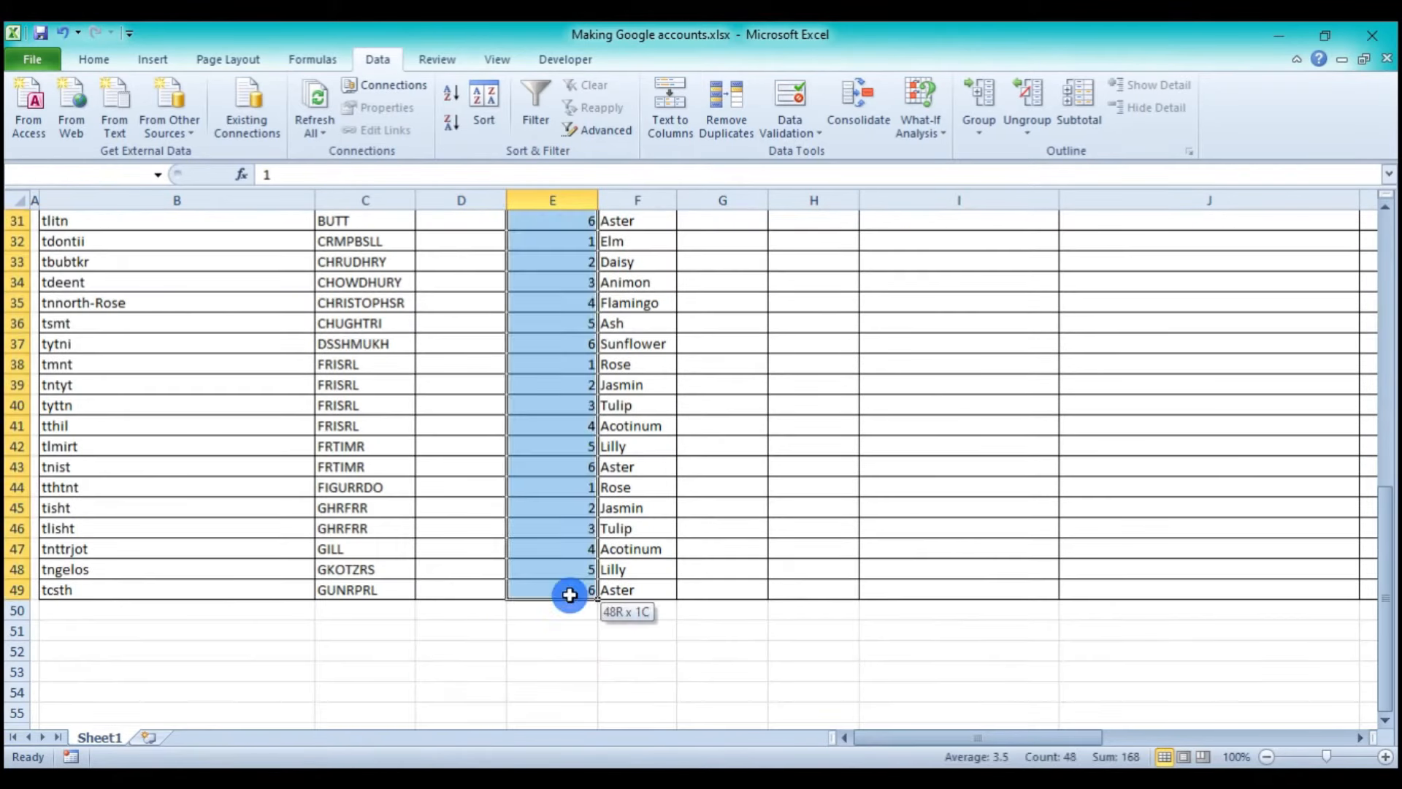
click(93, 59)
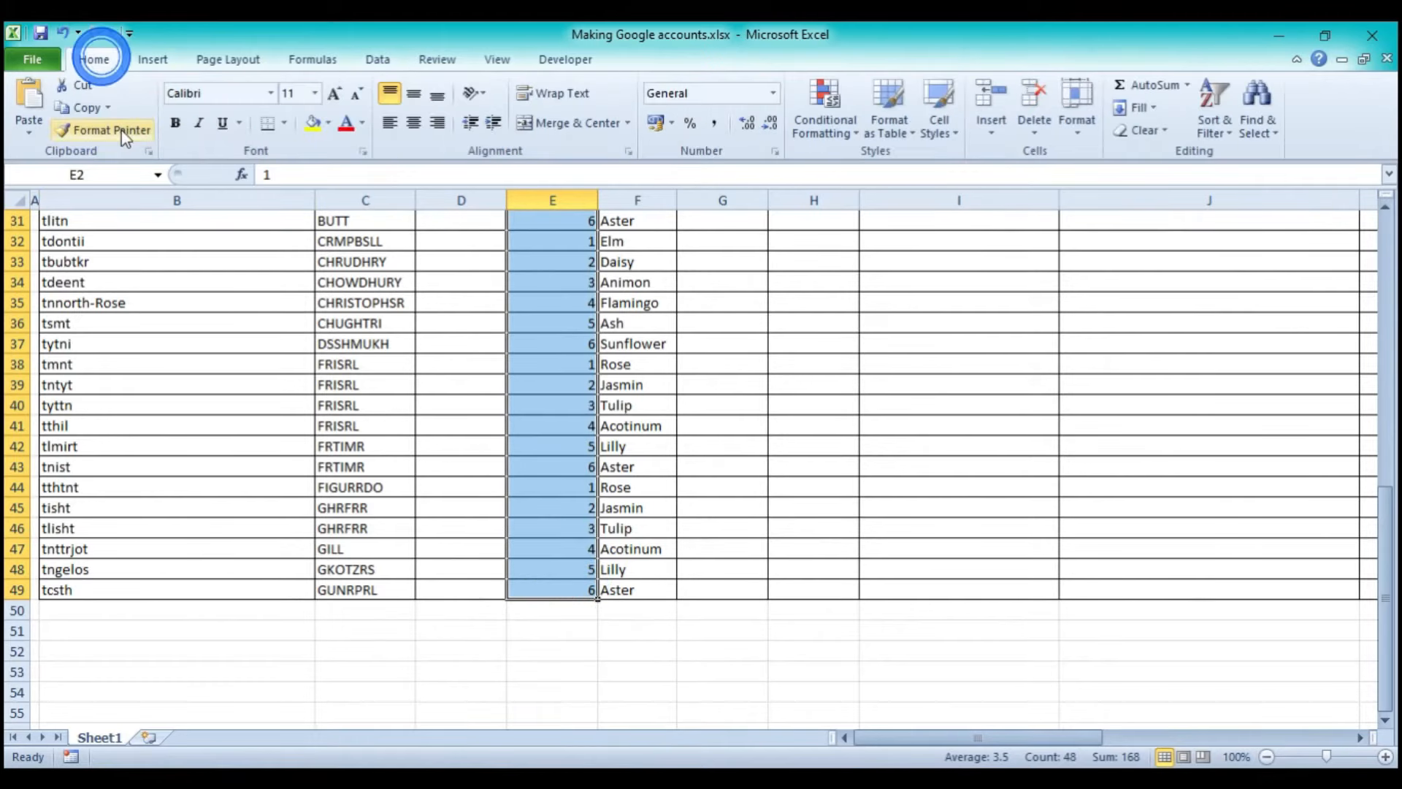
click(80, 86)
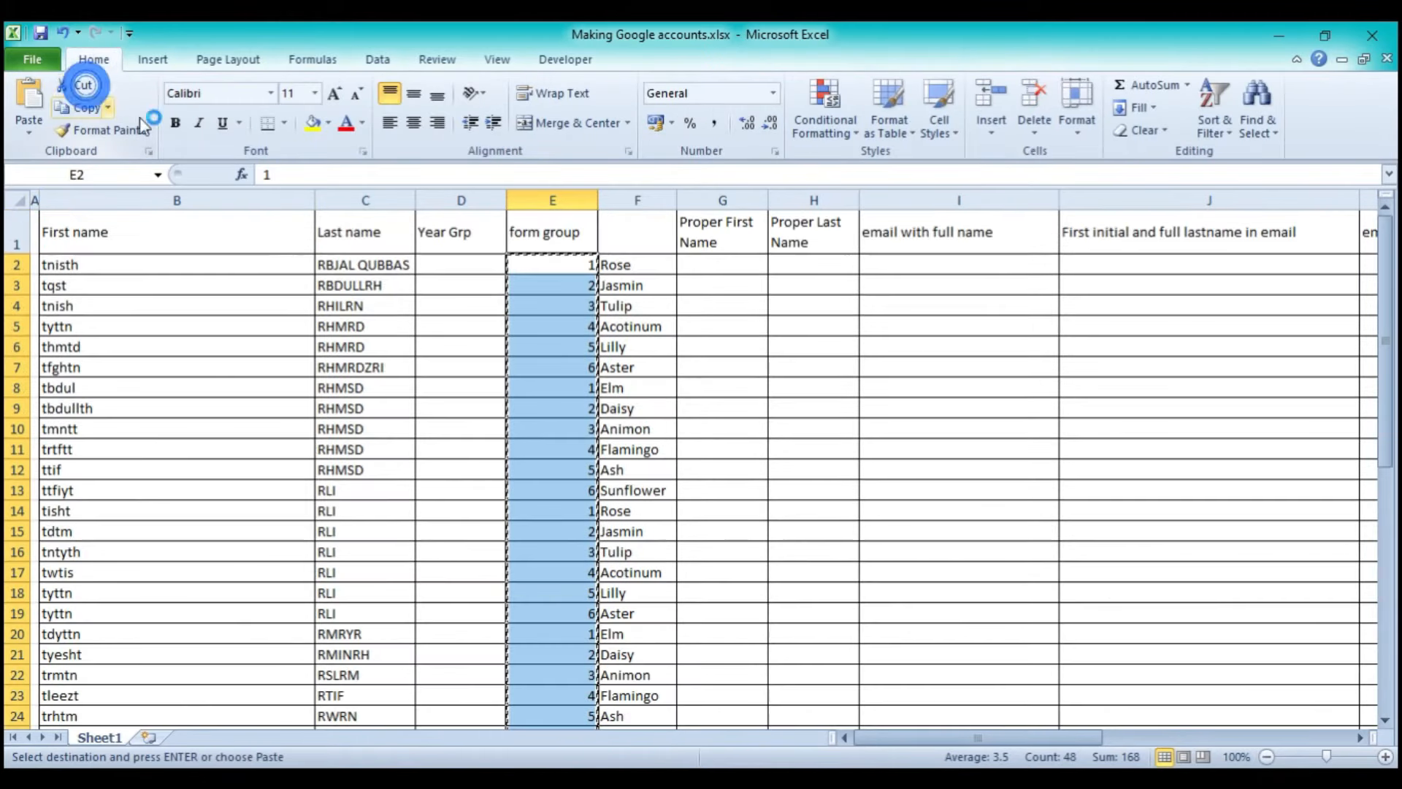
click(448, 264)
click(28, 103)
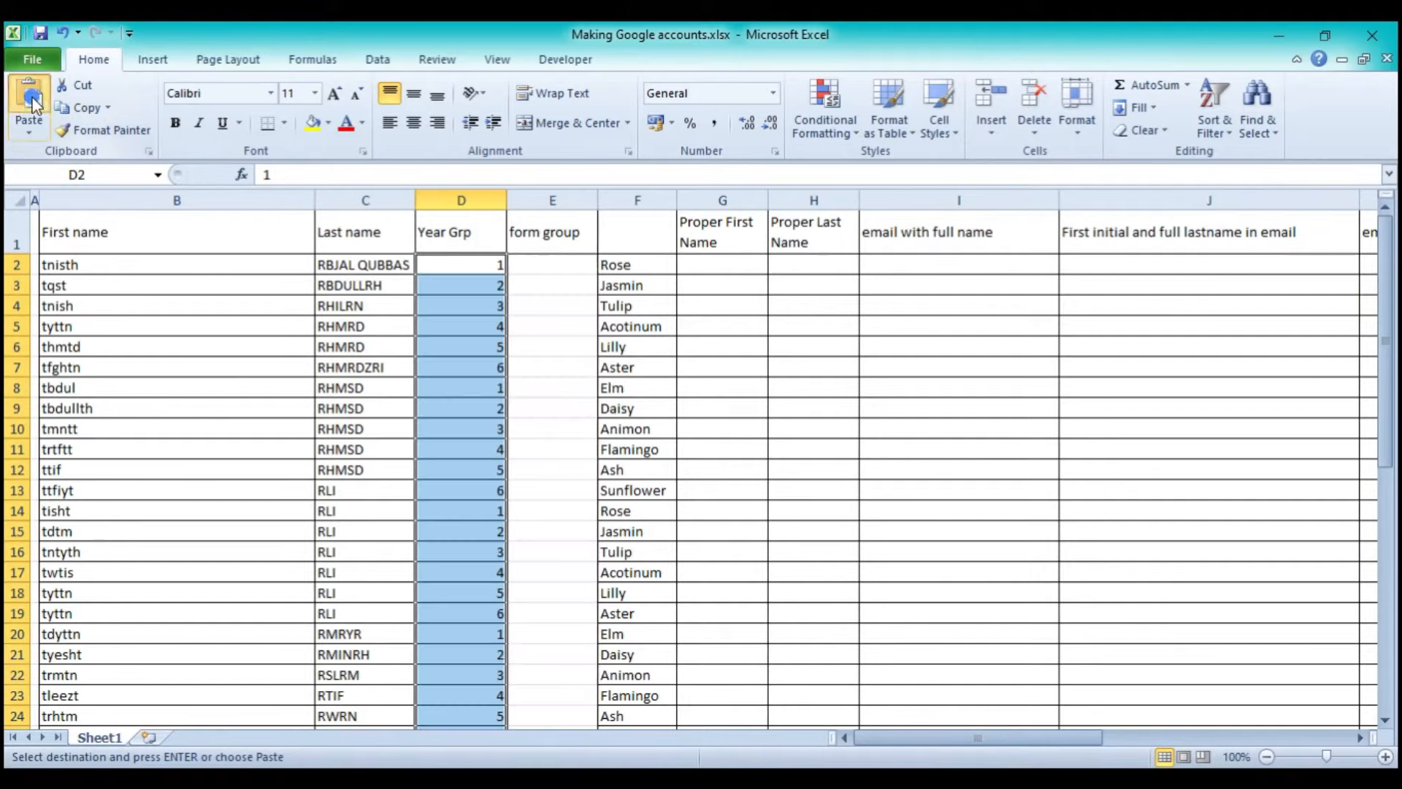
- Move the form names from column F into the form group column starting at E2
click(615, 263)
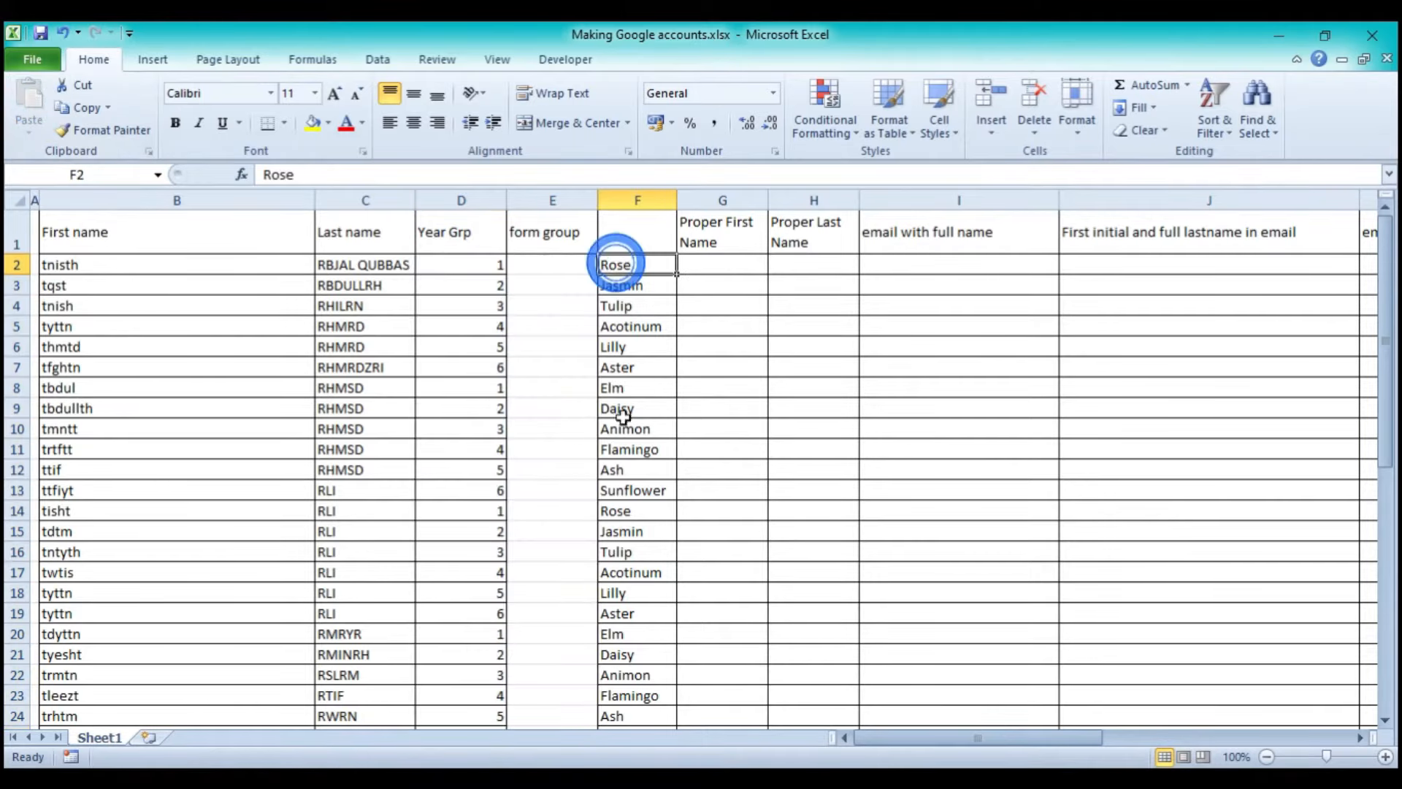
scroll(624, 420, down, 14)
shift+click(629, 351)
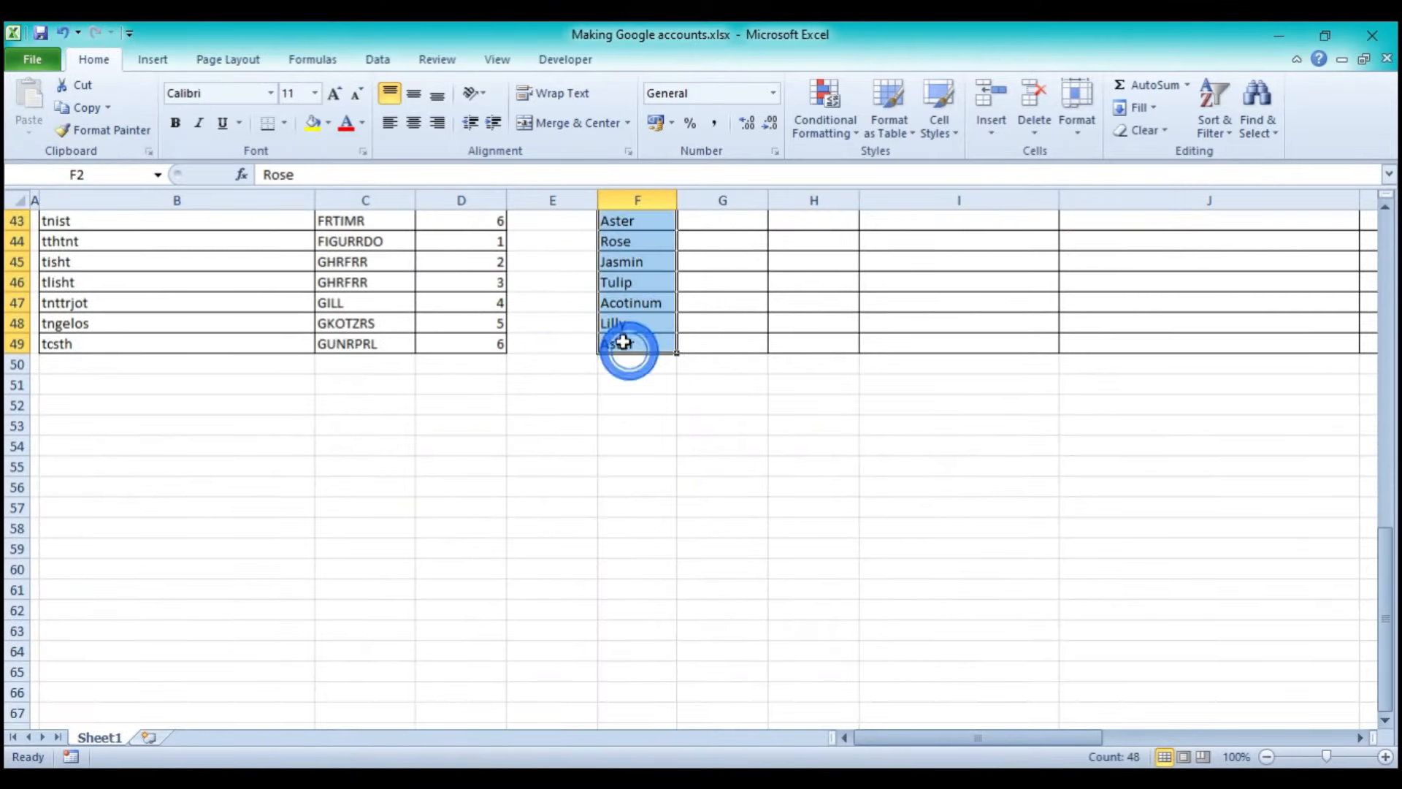
click(86, 95)
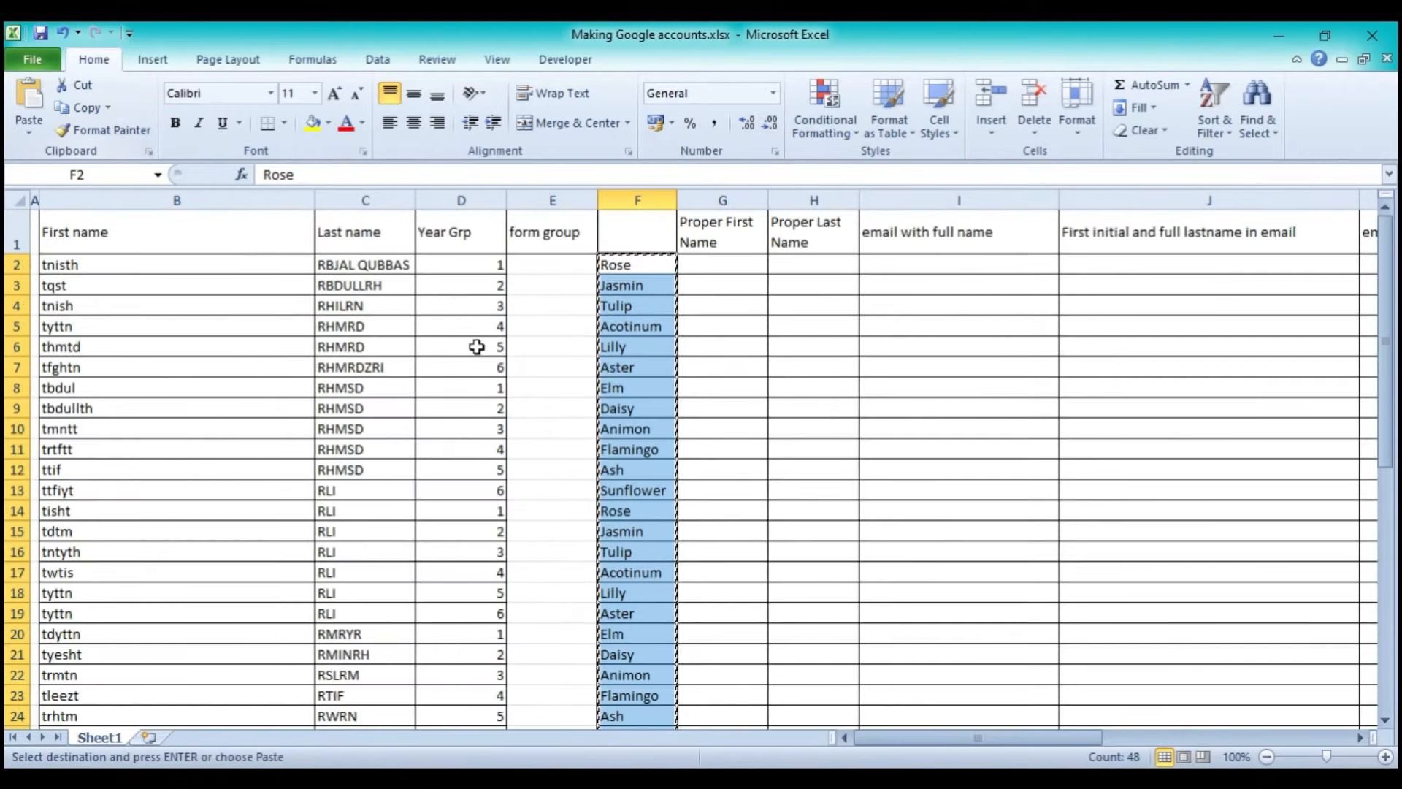
click(524, 264)
click(29, 99)
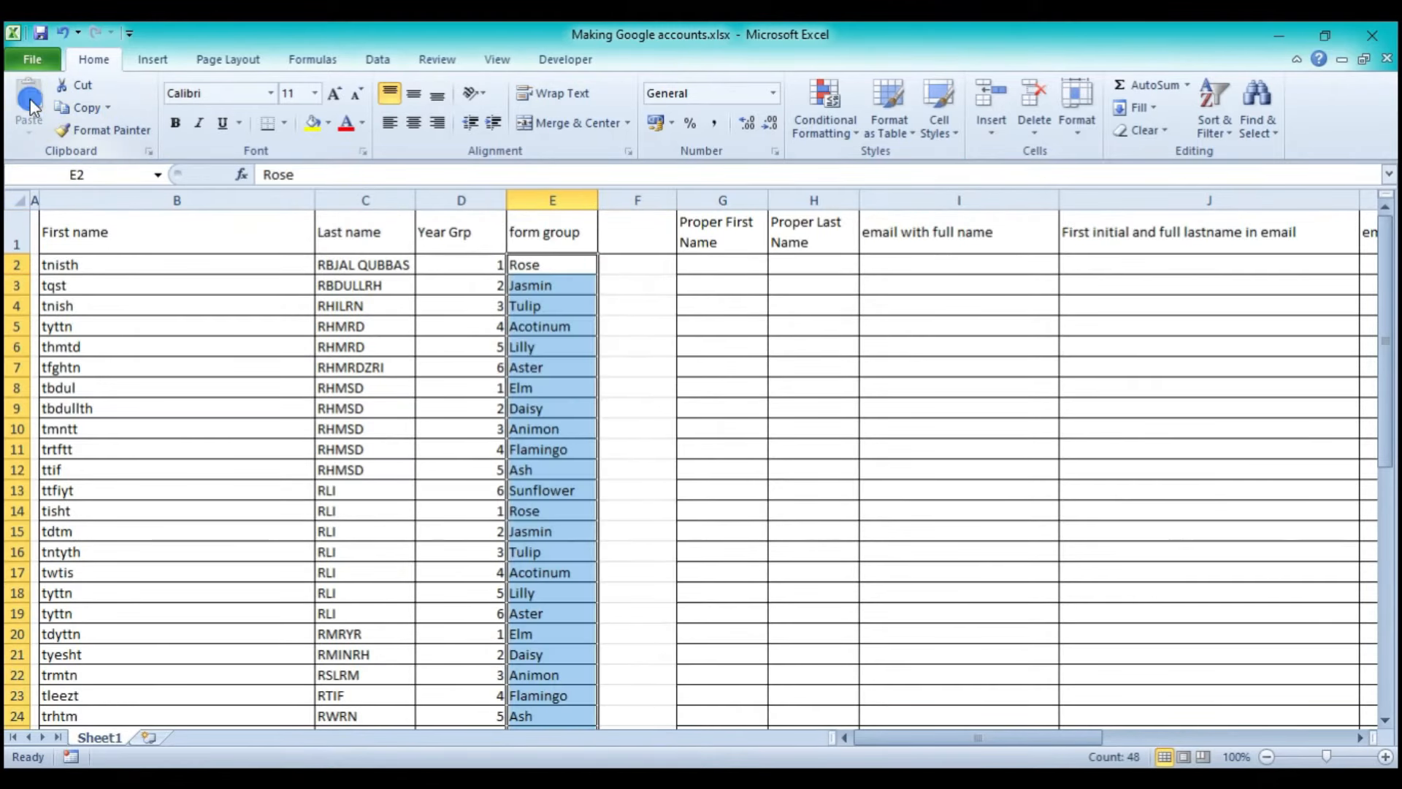
click(636, 284)
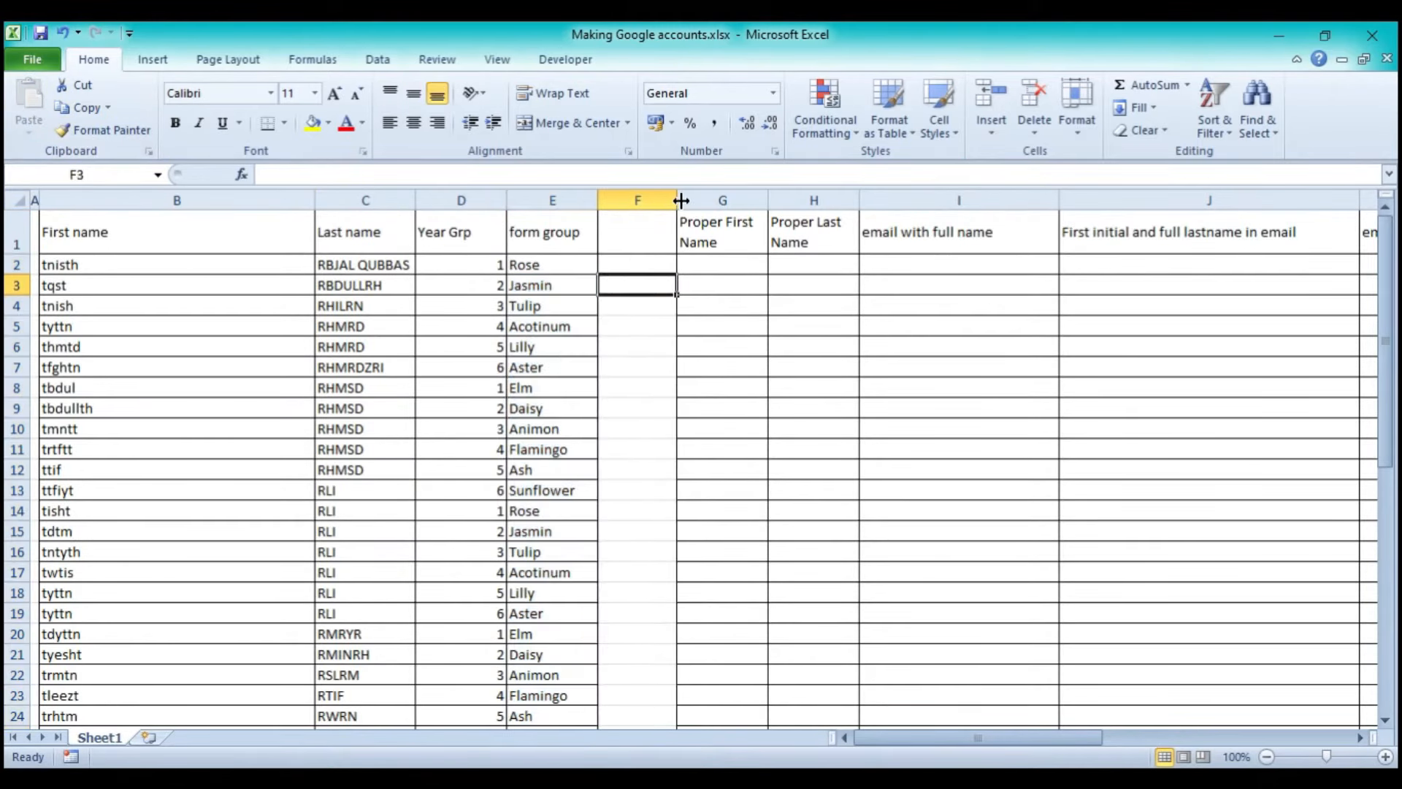
- Narrow the empty column F and auto-fit column B to its names
drag(680, 200, 628, 200)
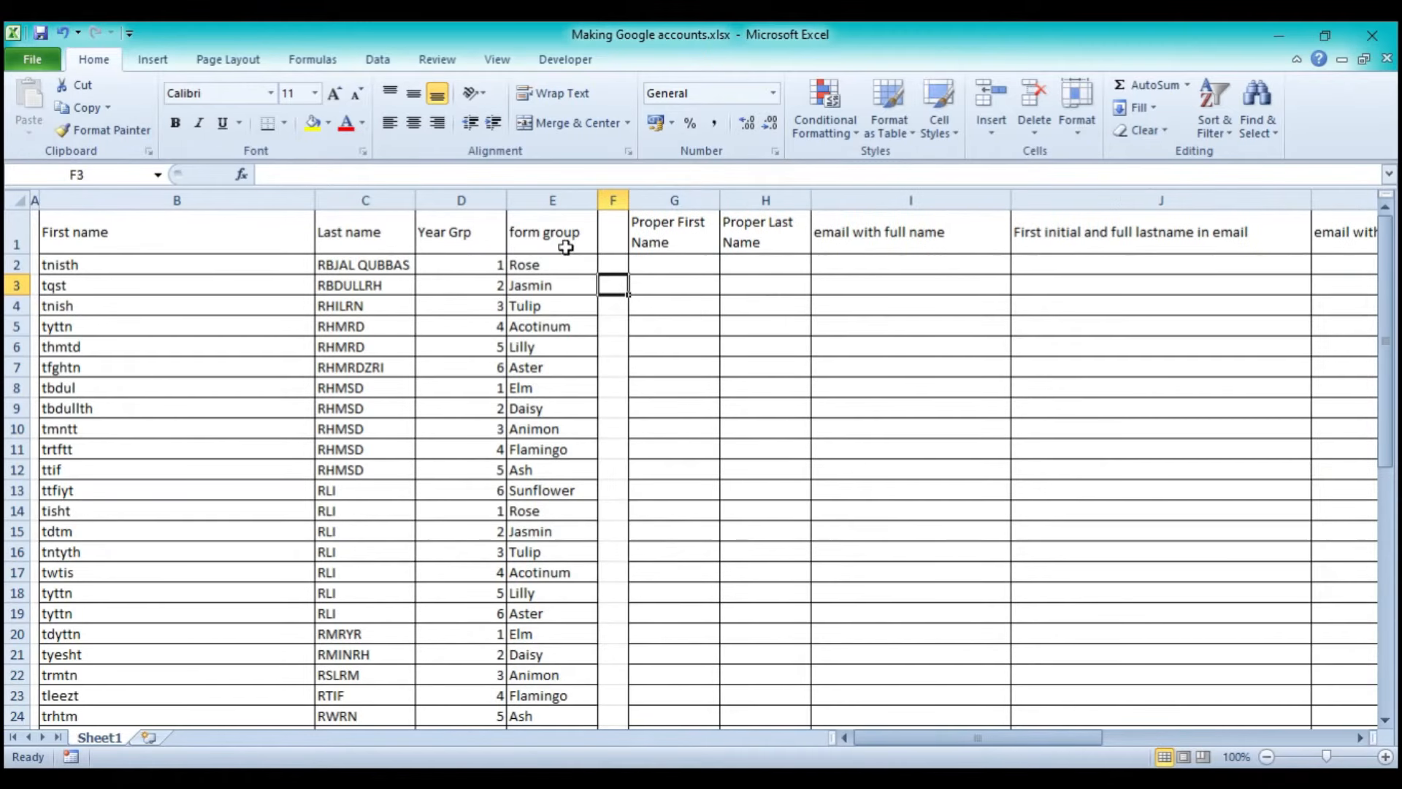
click(613, 346)
double_click(241, 344)
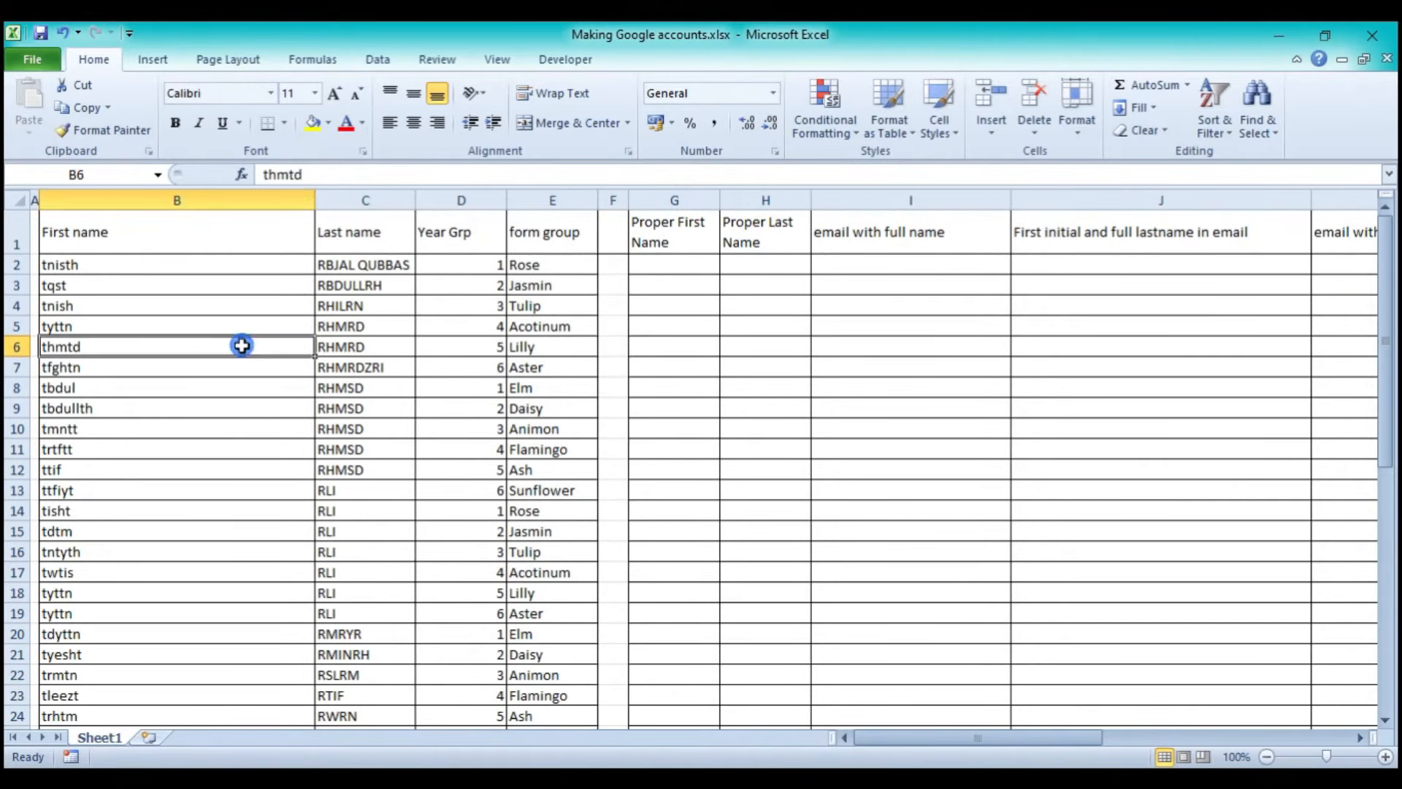
click(315, 200)
double_click(315, 200)
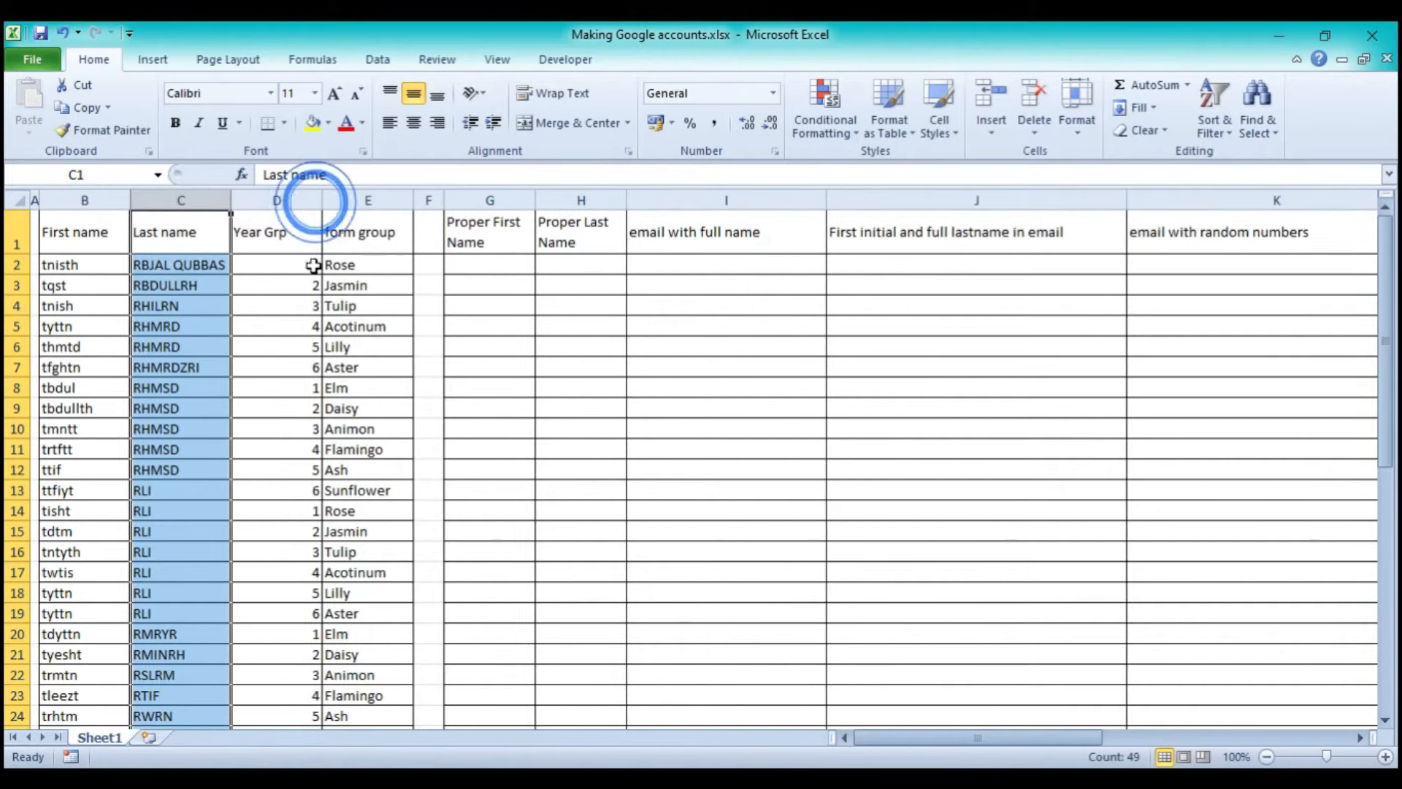
click(462, 338)
scroll(354, 460, down, 16)
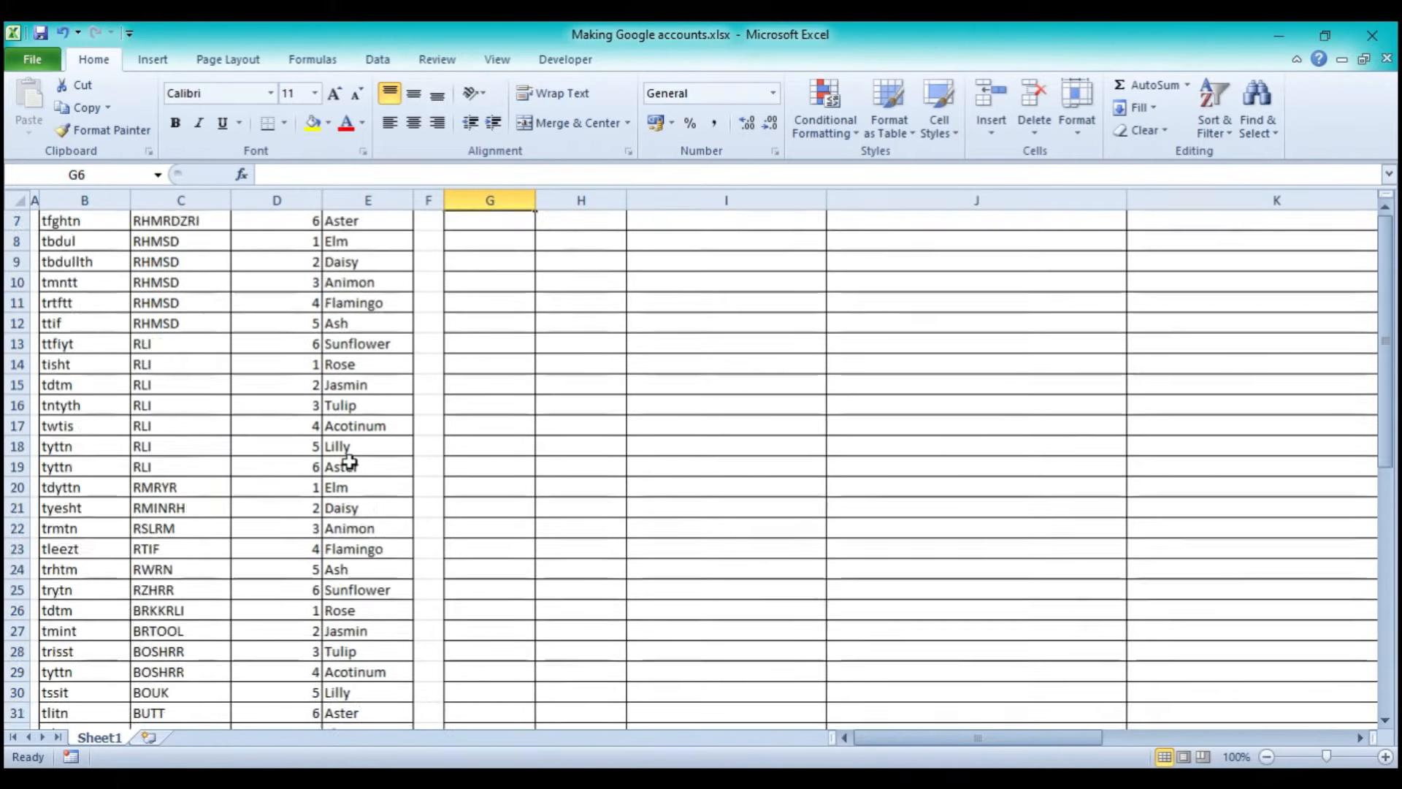
scroll(350, 461, up, 16)
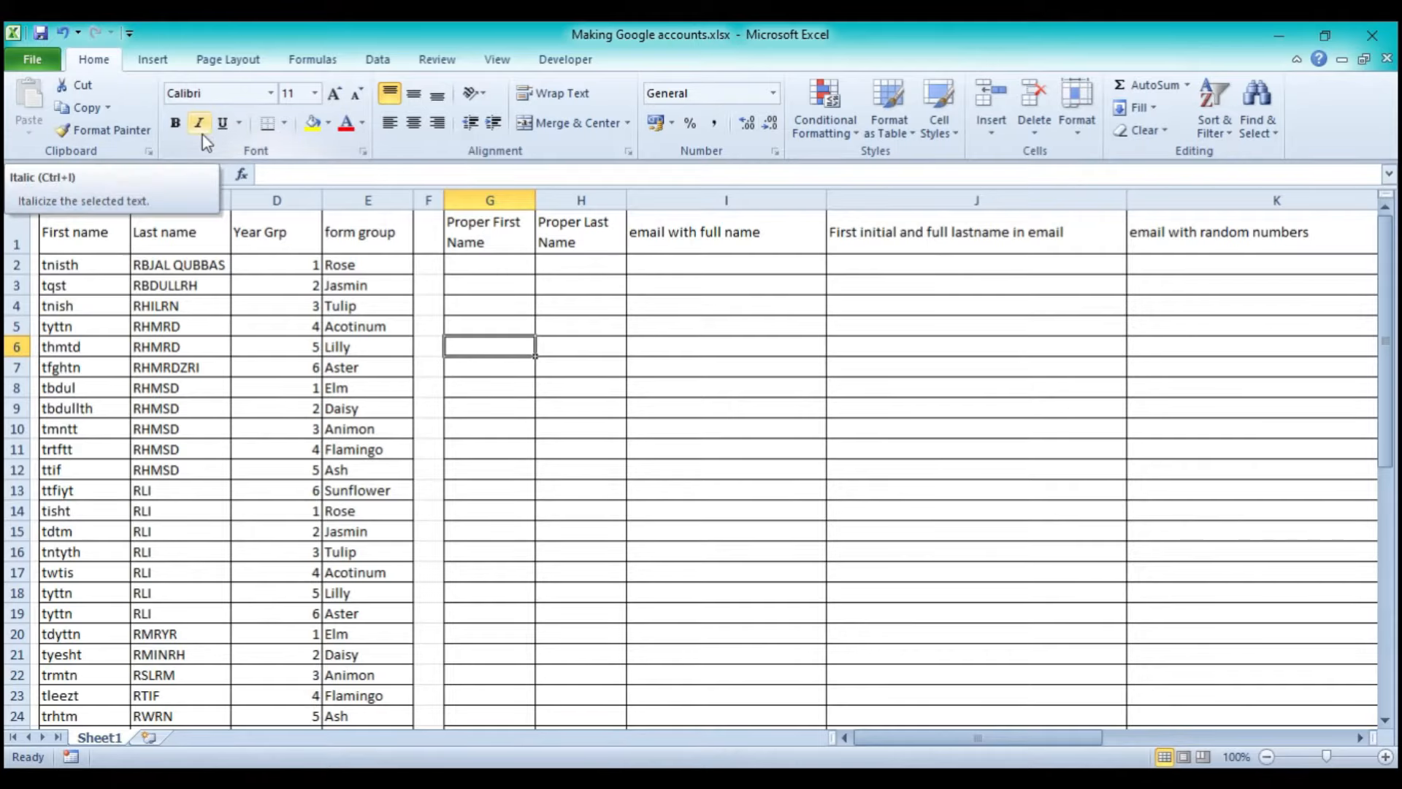
- Undo the column moves seven times until the Yr values are back
click(63, 32)
click(63, 33)
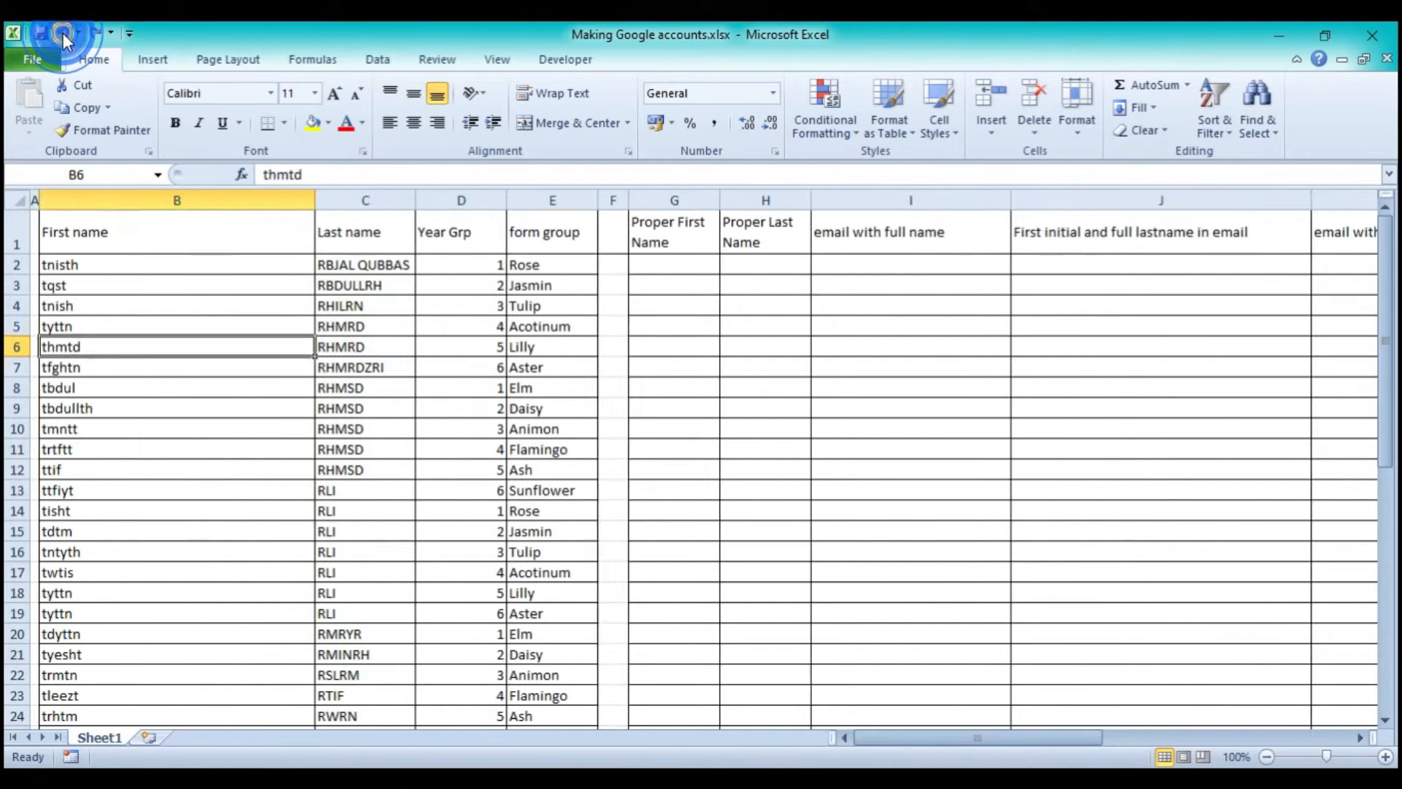
click(63, 33)
click(63, 33)
click(63, 32)
click(63, 33)
click(63, 33)
click(64, 33)
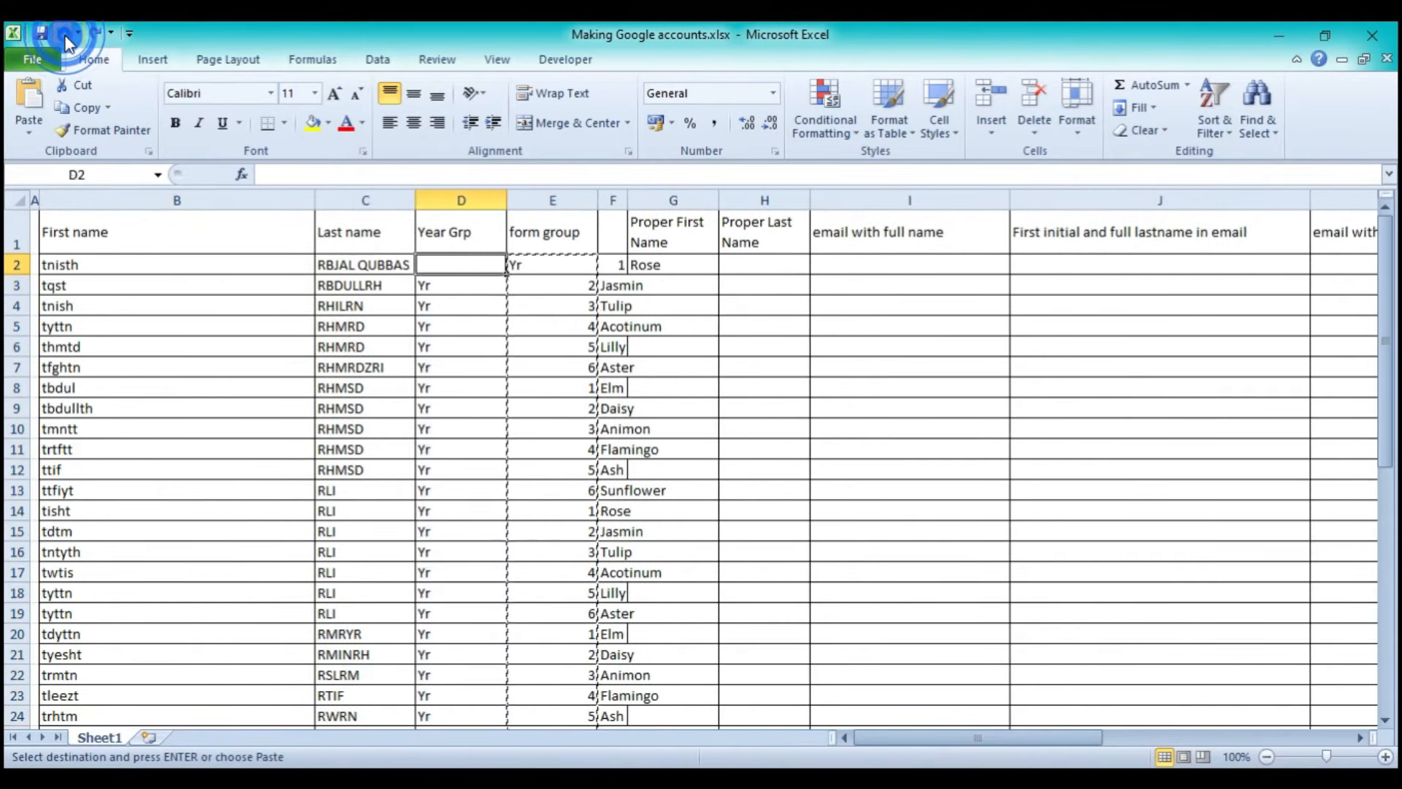
click(65, 34)
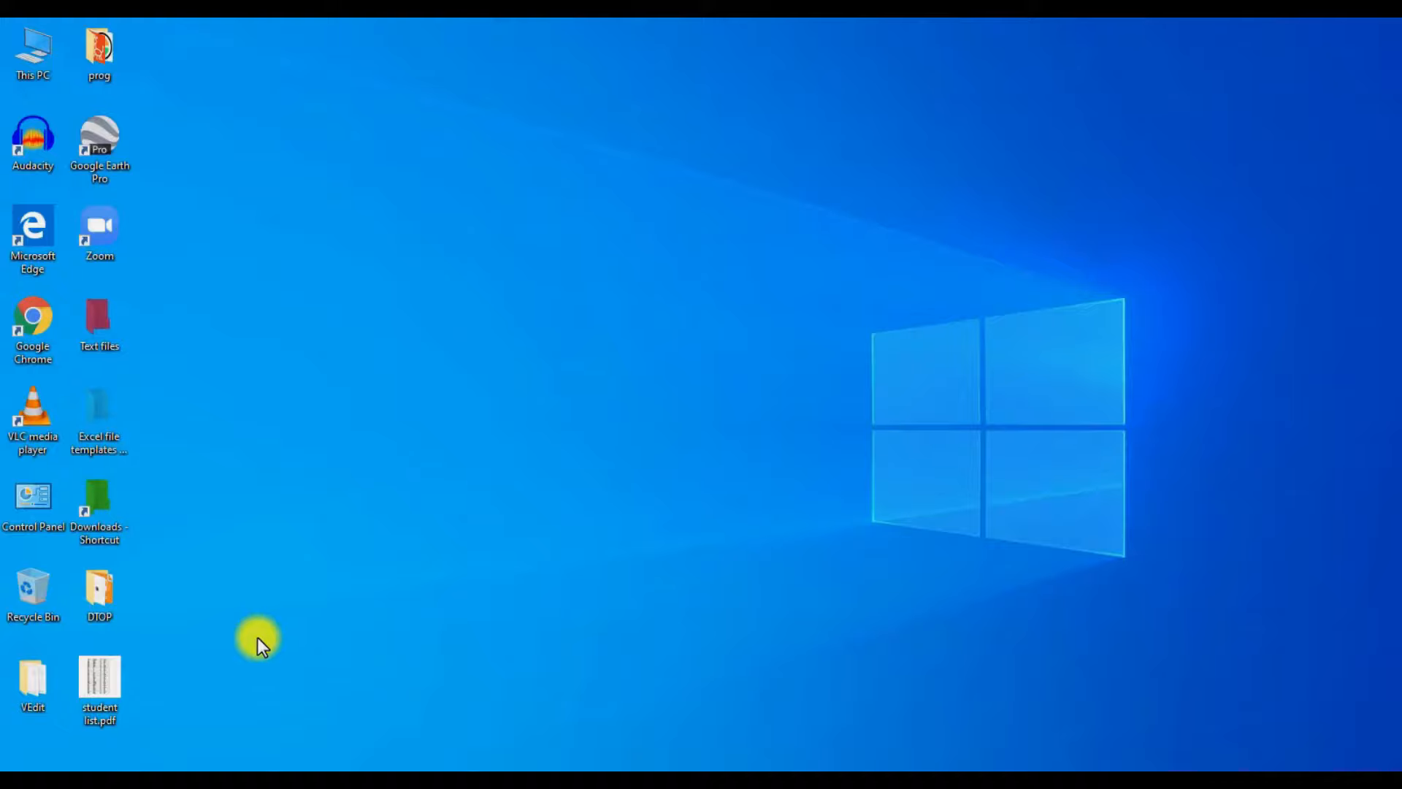
- Launch Google Chrome and enter 'foxit' in the Google search box
double_click(50, 326)
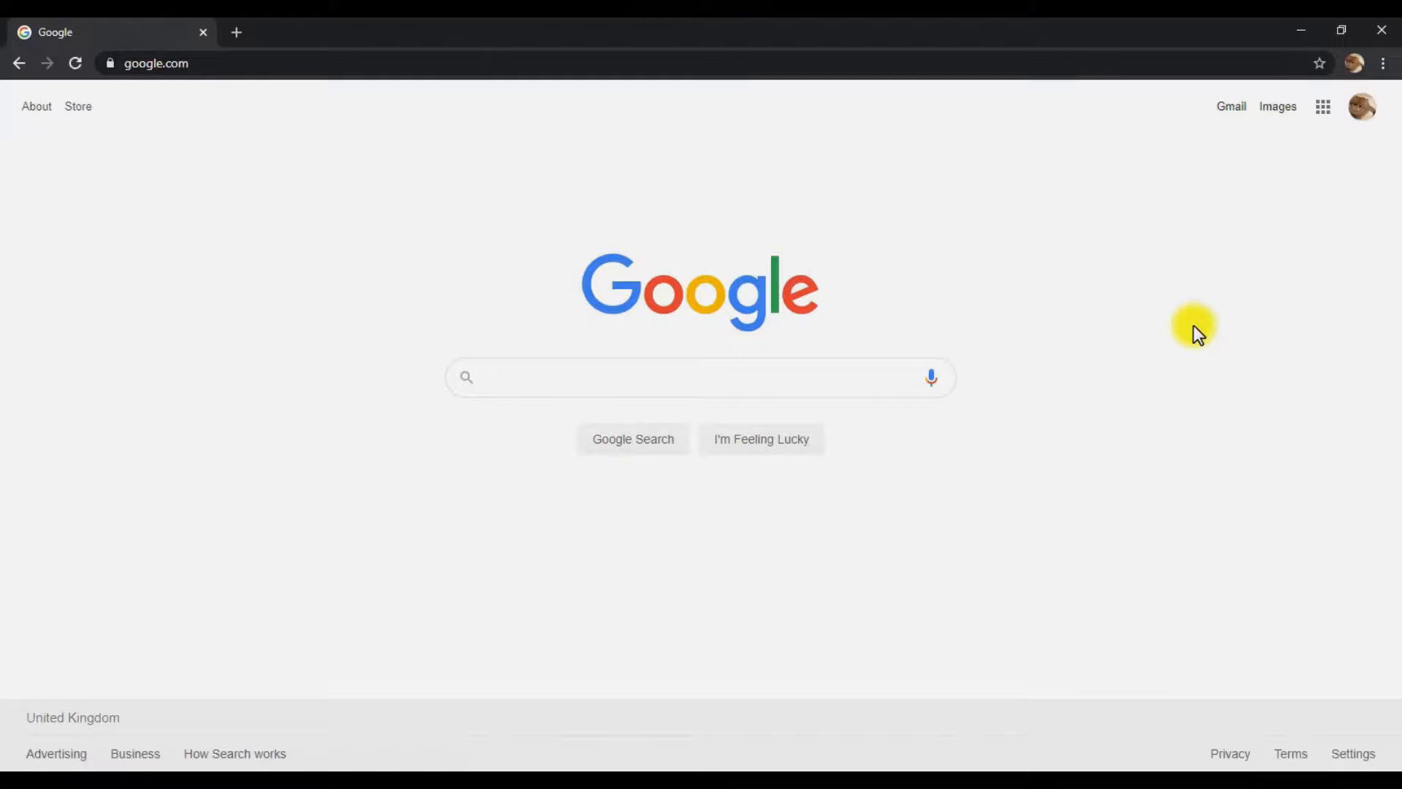
text(oxit)
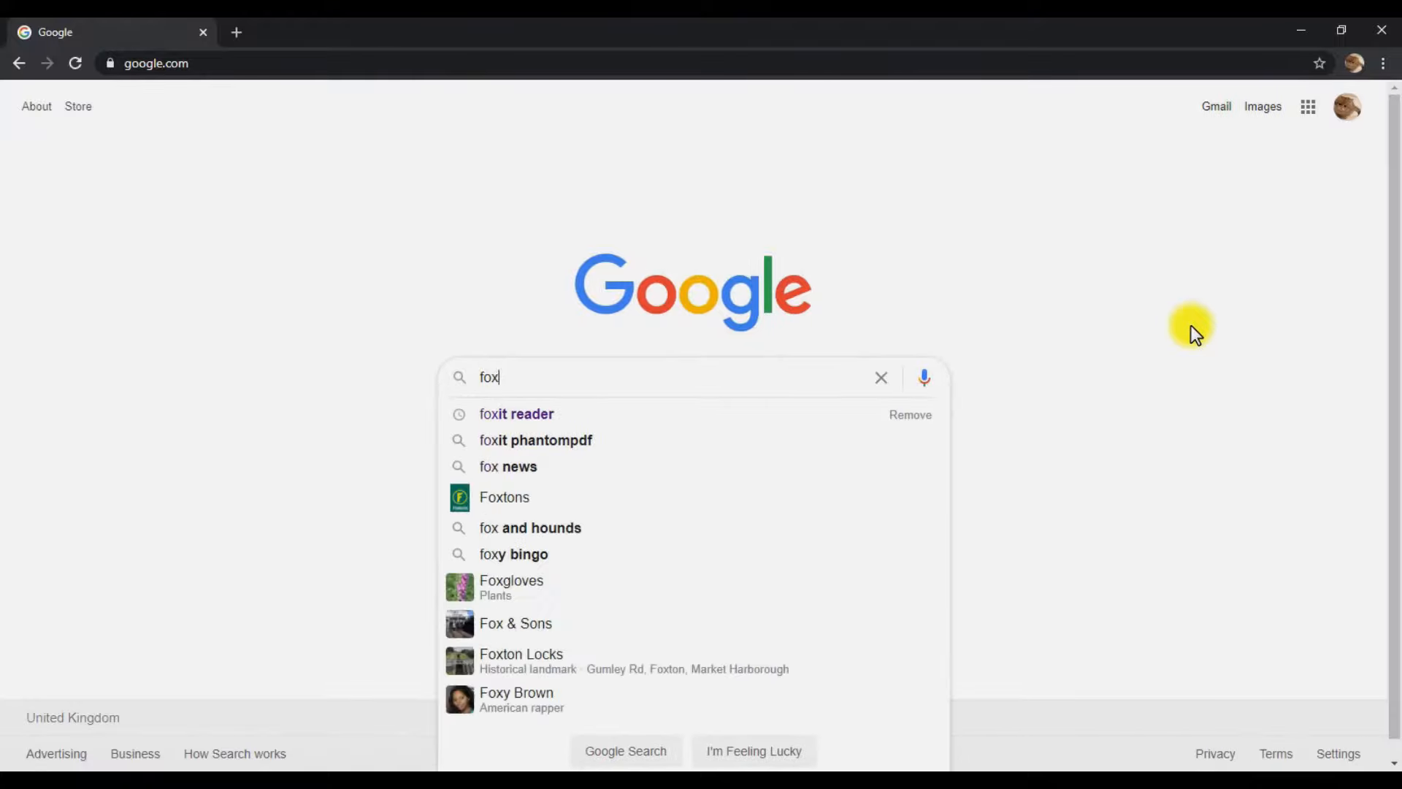
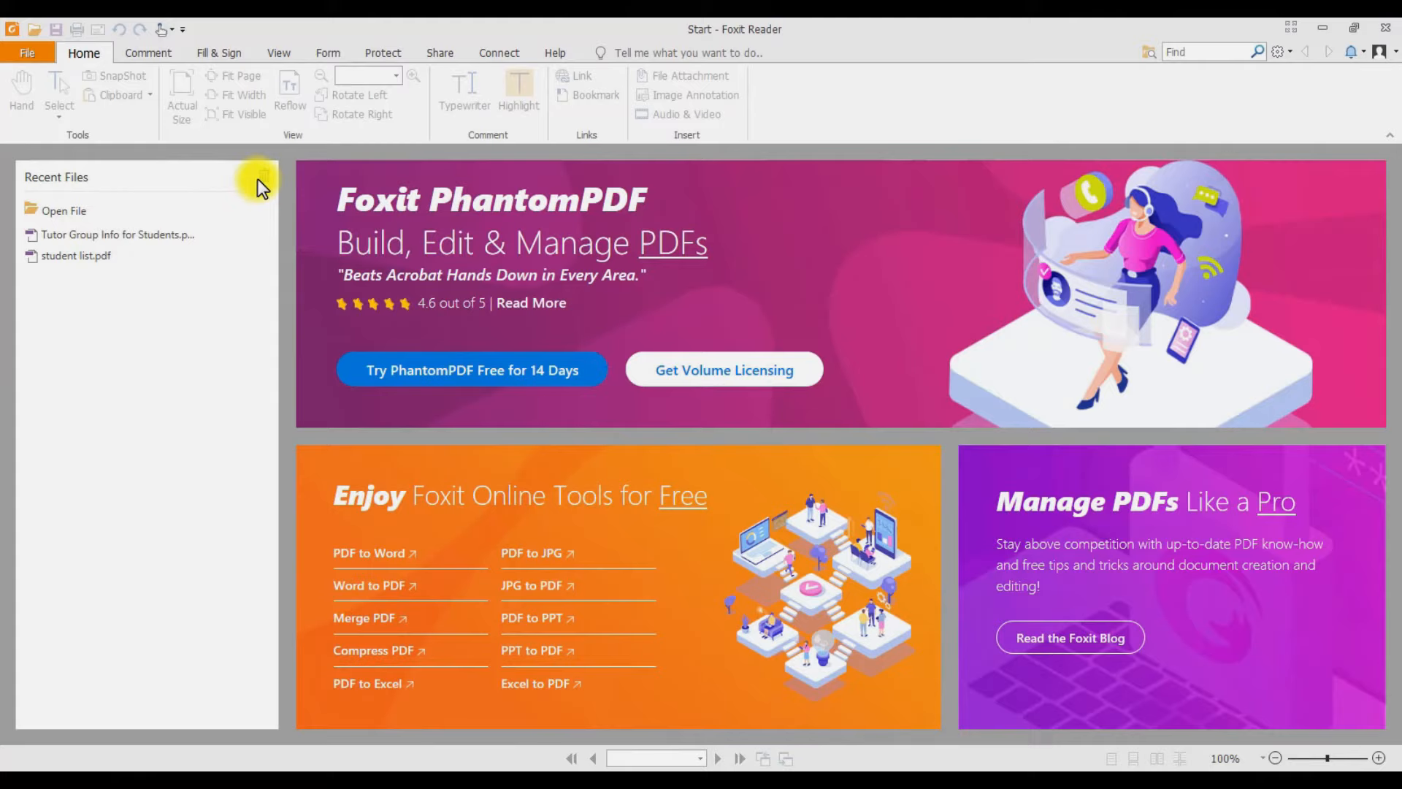
- Clear the recent files list and open student list.pdf from Downloads
click(263, 180)
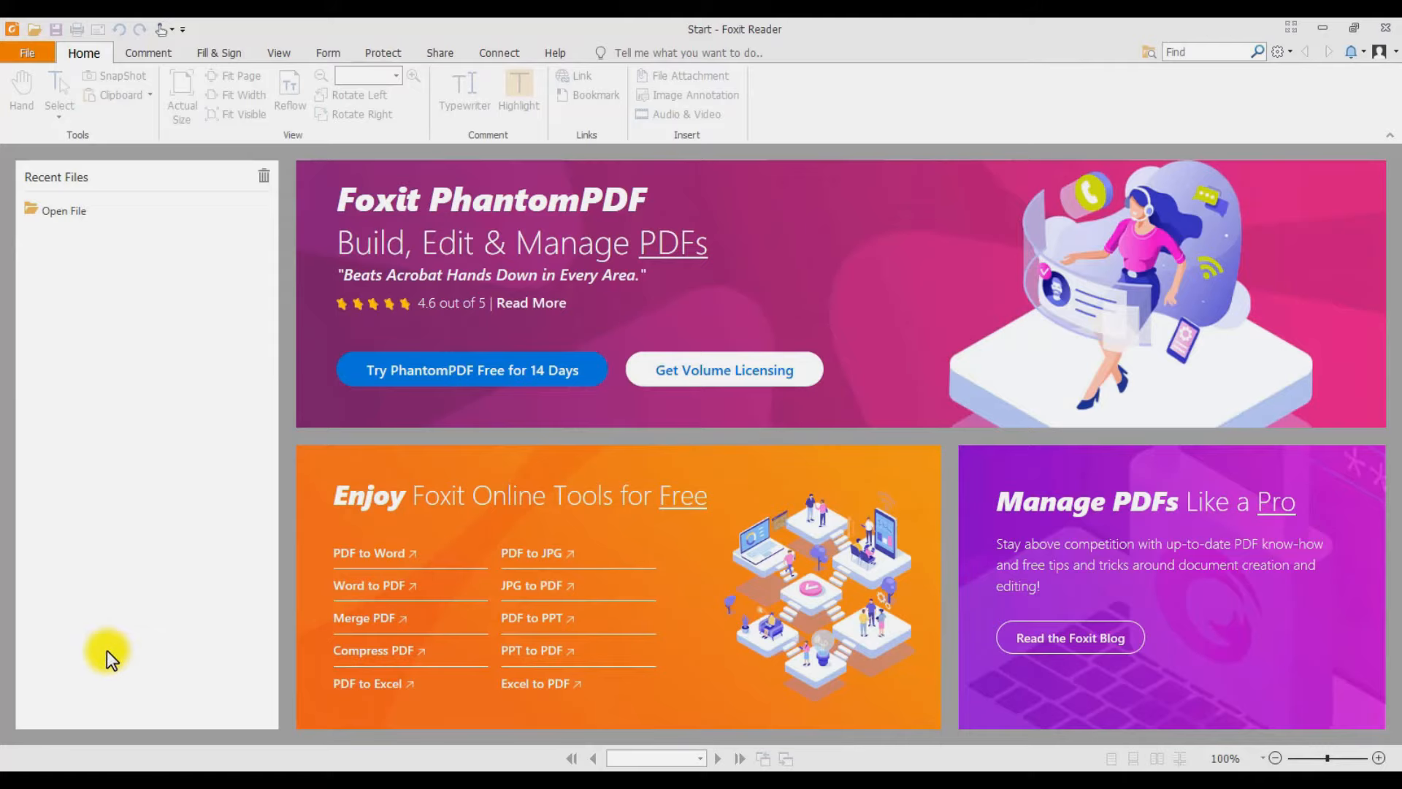
click(59, 212)
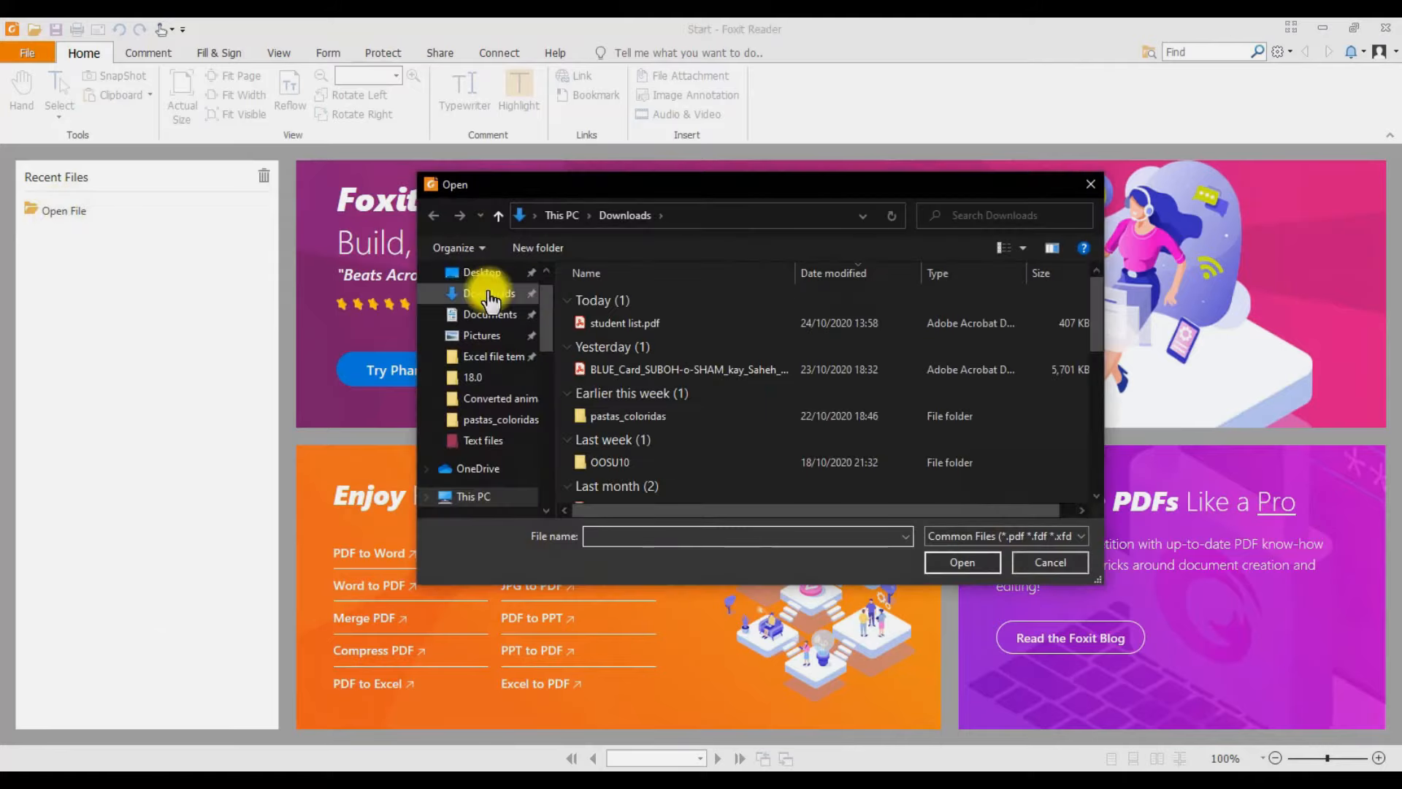
click(602, 322)
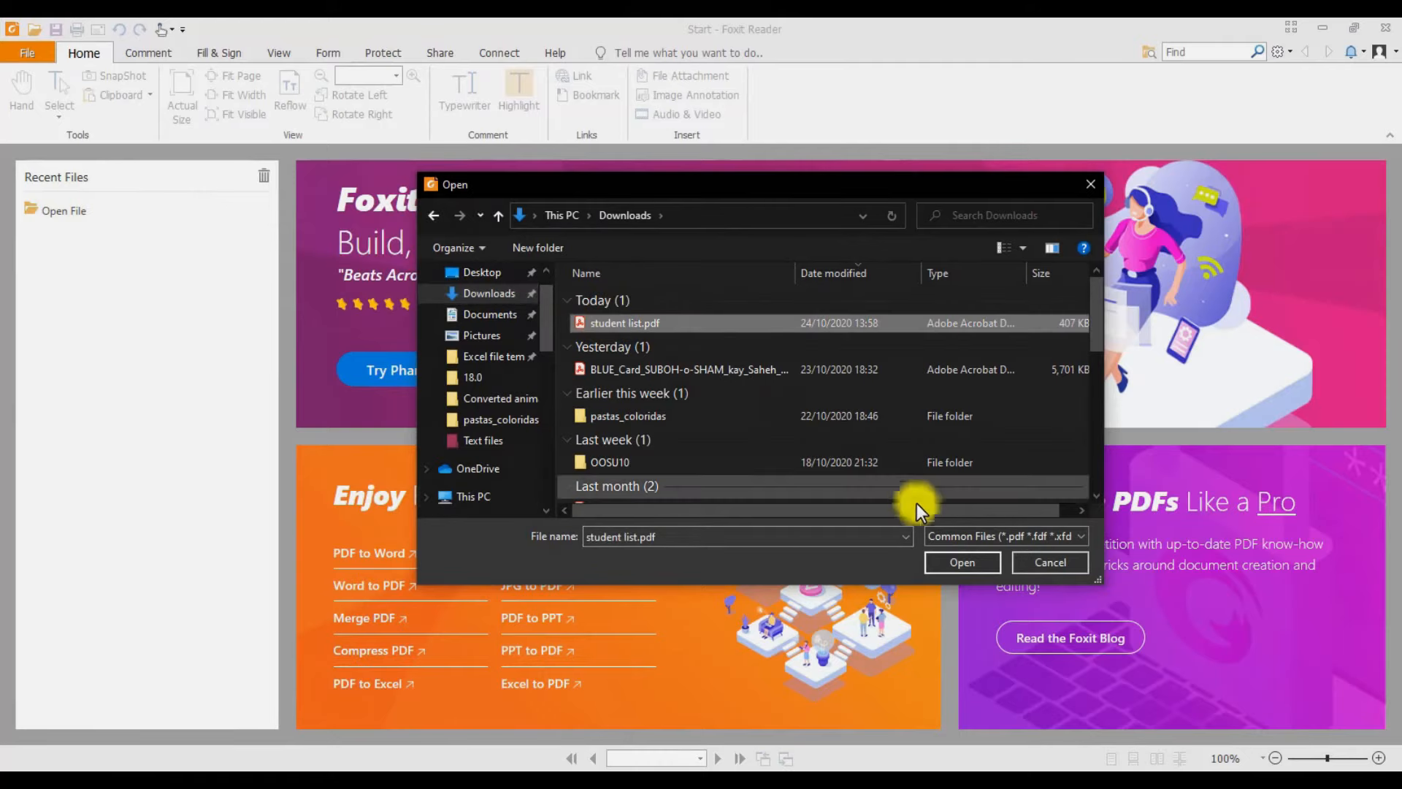
click(976, 561)
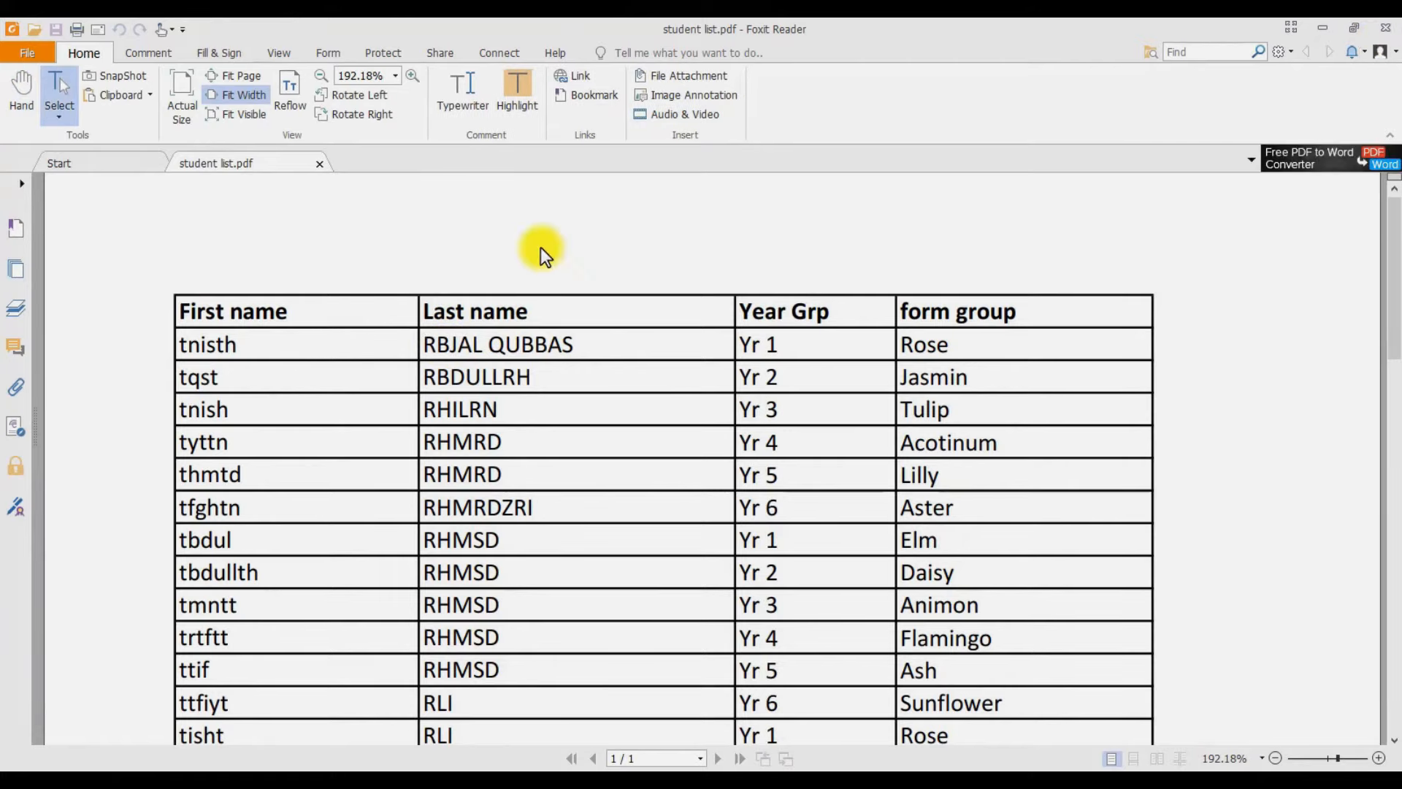
- Save the PDF to the Desktop as student list.txt in TXT format, then close Foxit
click(36, 48)
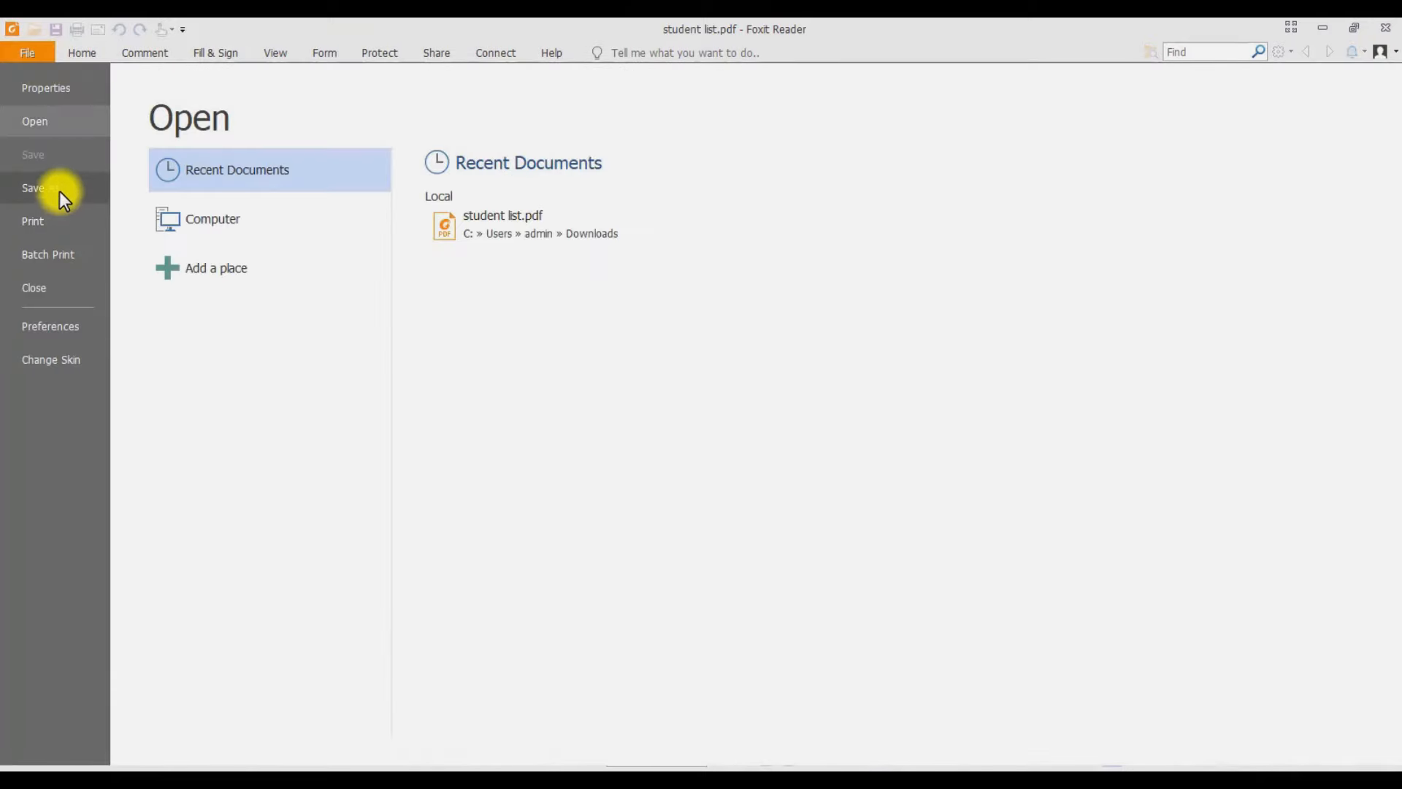
click(58, 188)
click(444, 408)
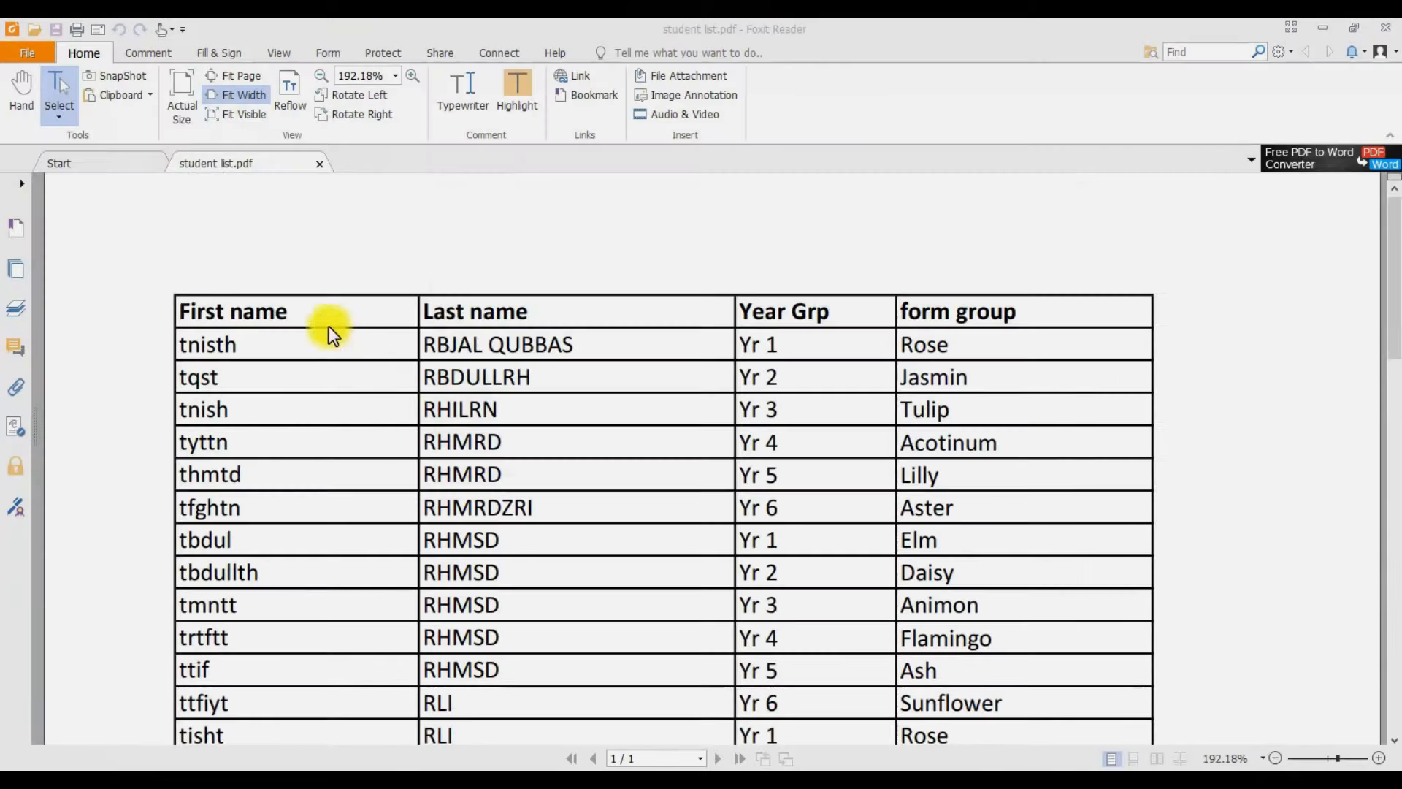
scroll(546, 313, up, 3)
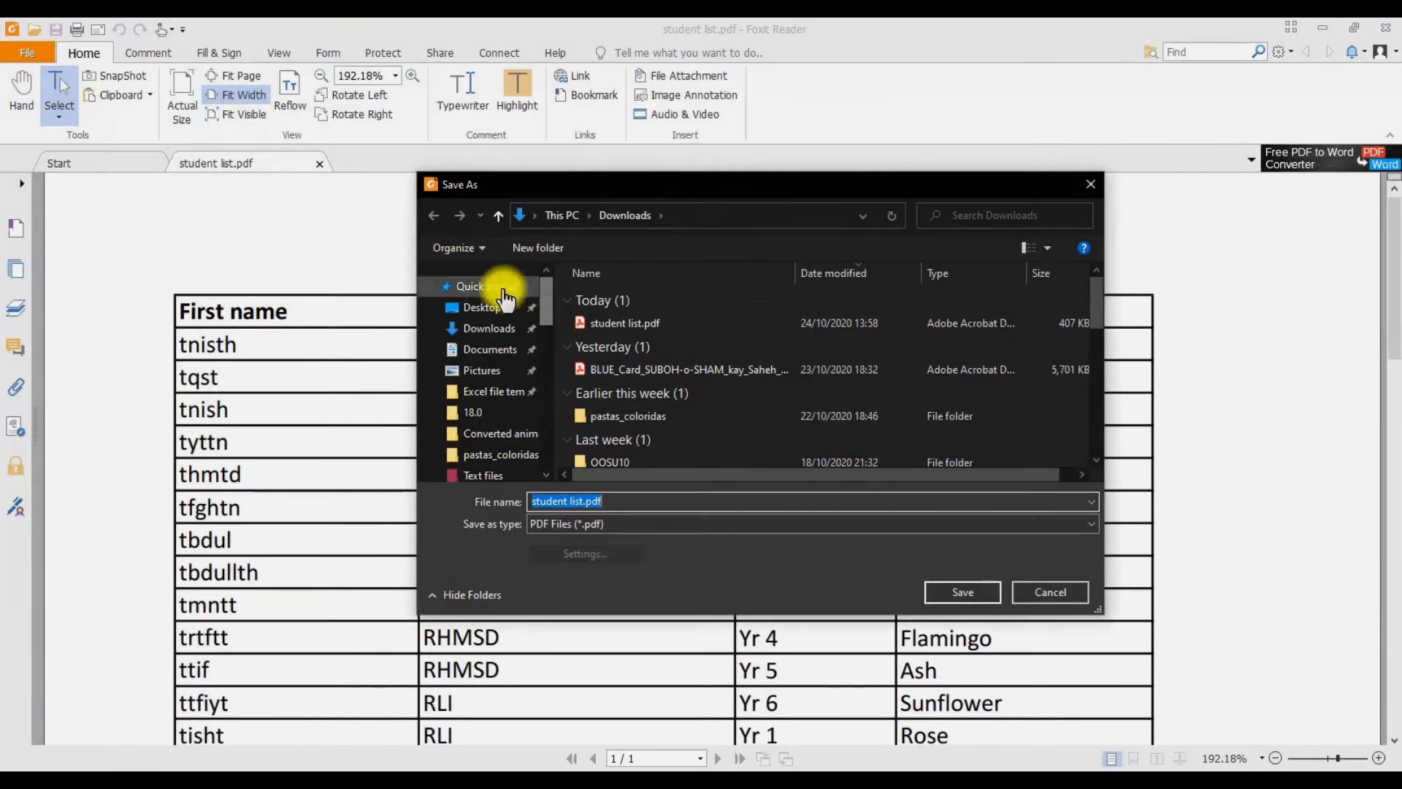
click(487, 290)
click(488, 307)
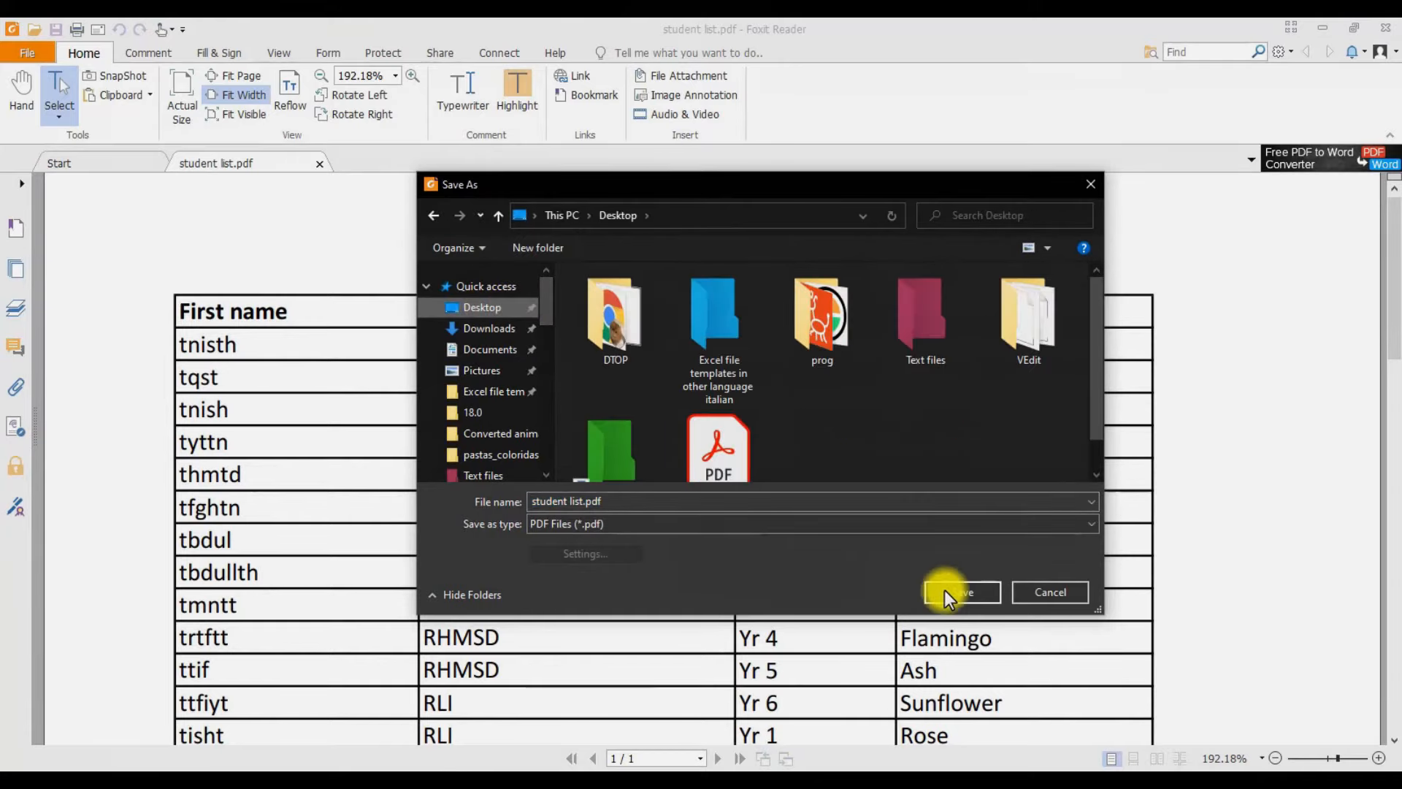
click(964, 591)
click(810, 409)
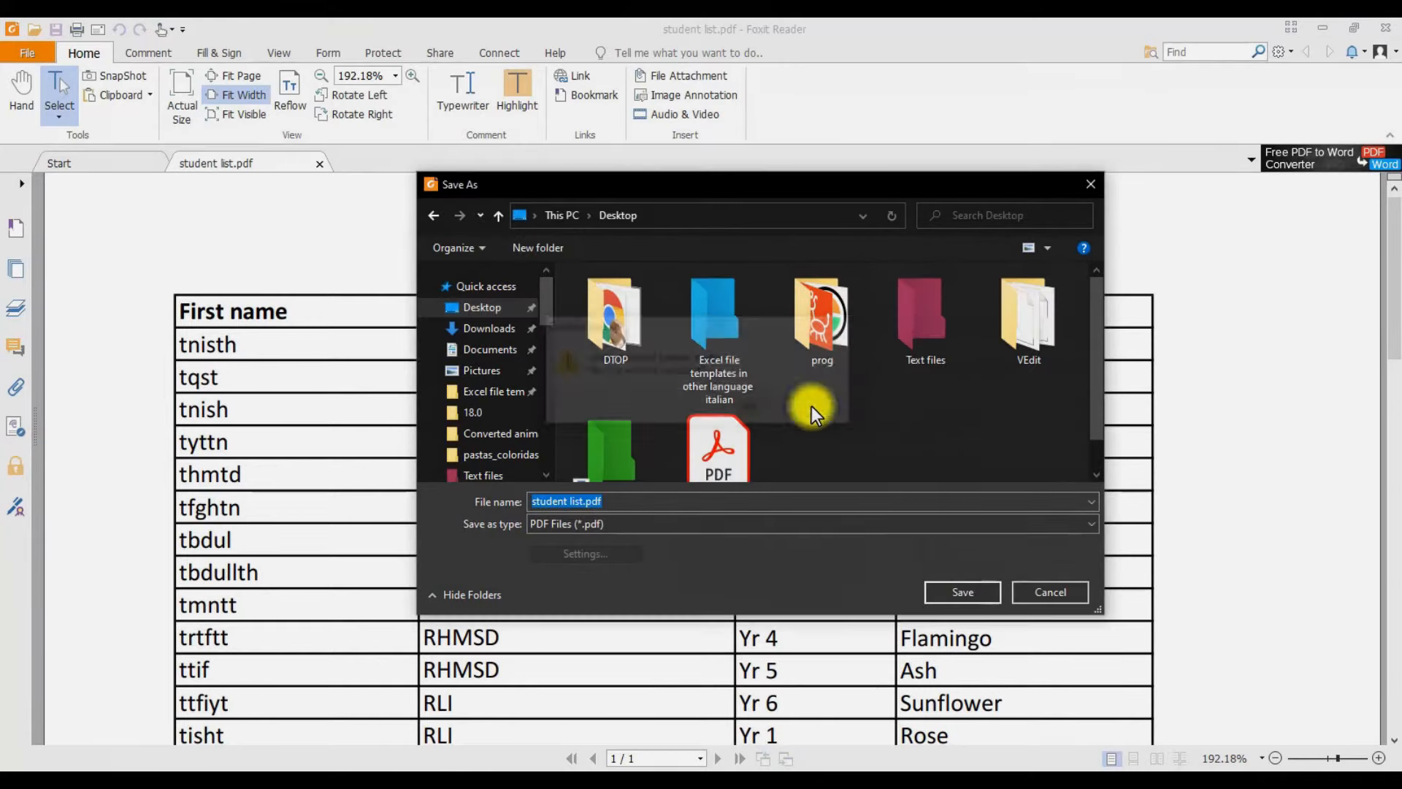
click(623, 523)
click(600, 551)
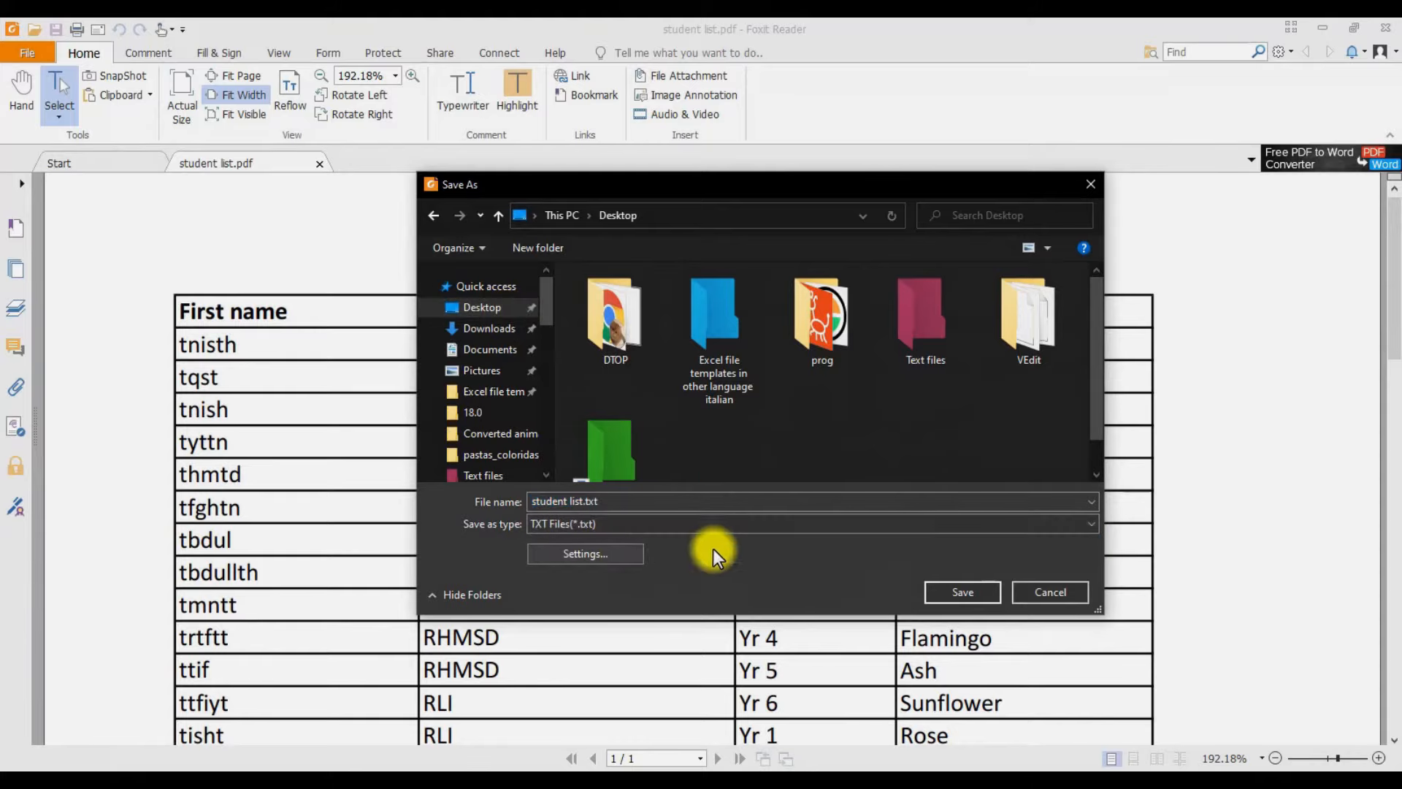
click(948, 590)
click(1389, 32)
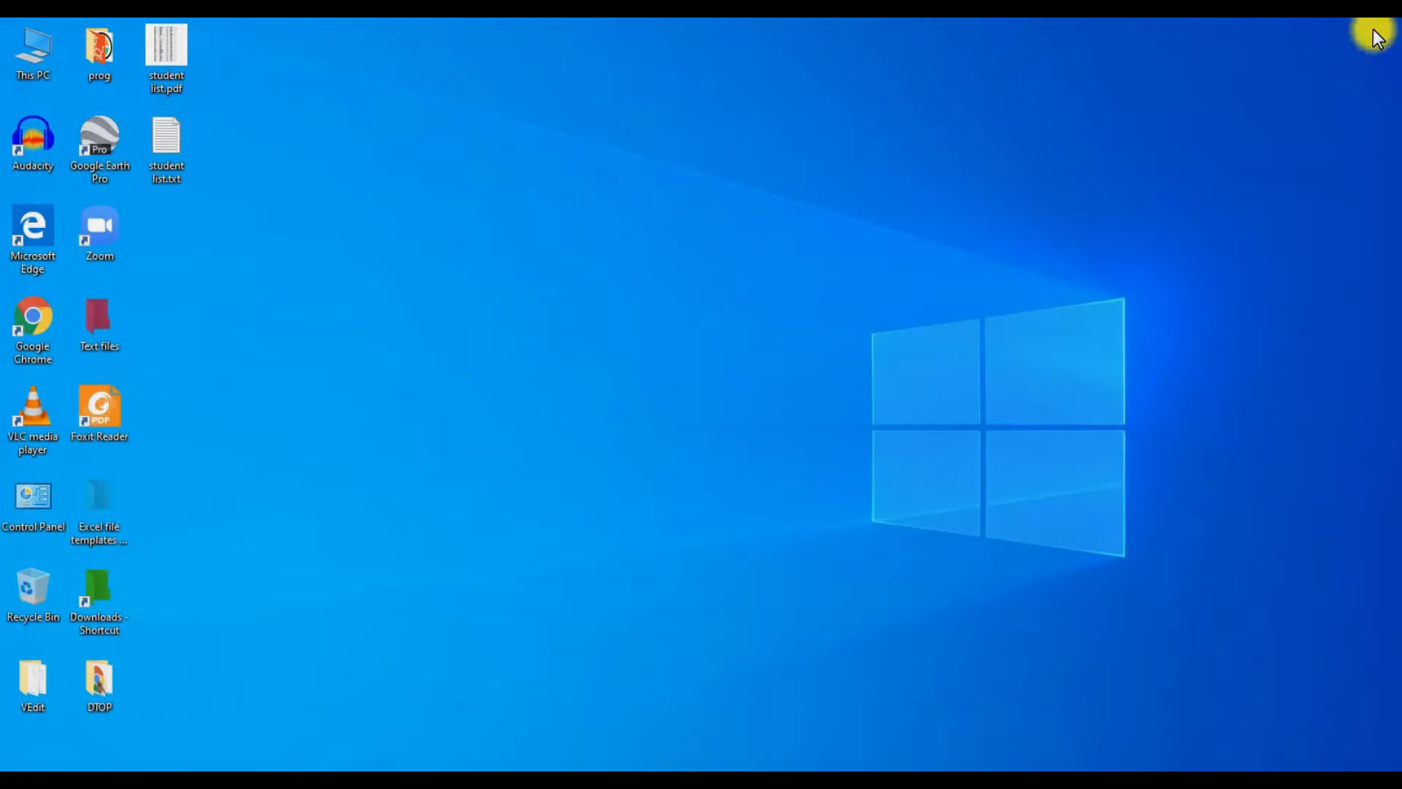
- Open student list.txt in Notepad, scroll through its contents, and close it
double_click(170, 142)
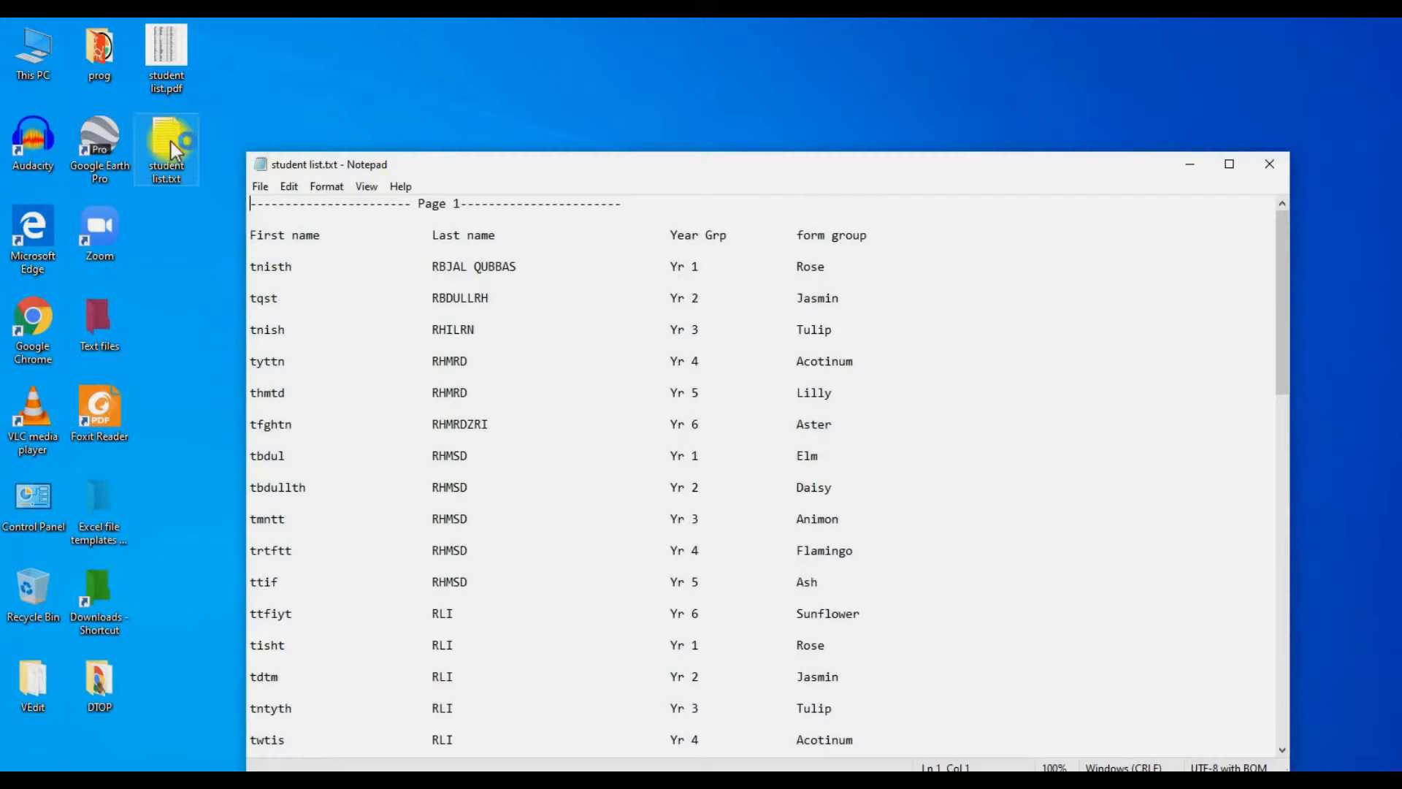
drag(1280, 343, 1082, 109)
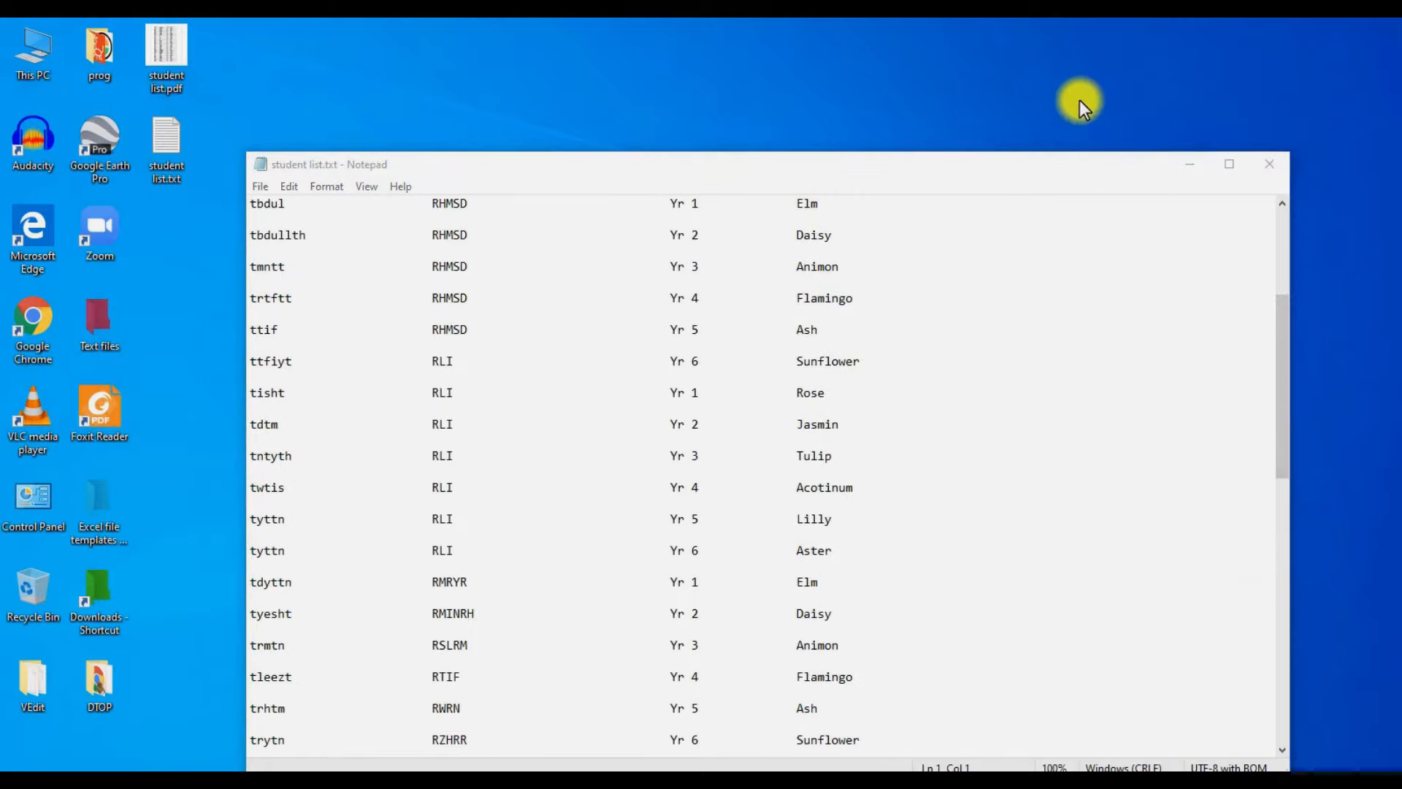
click(1272, 167)
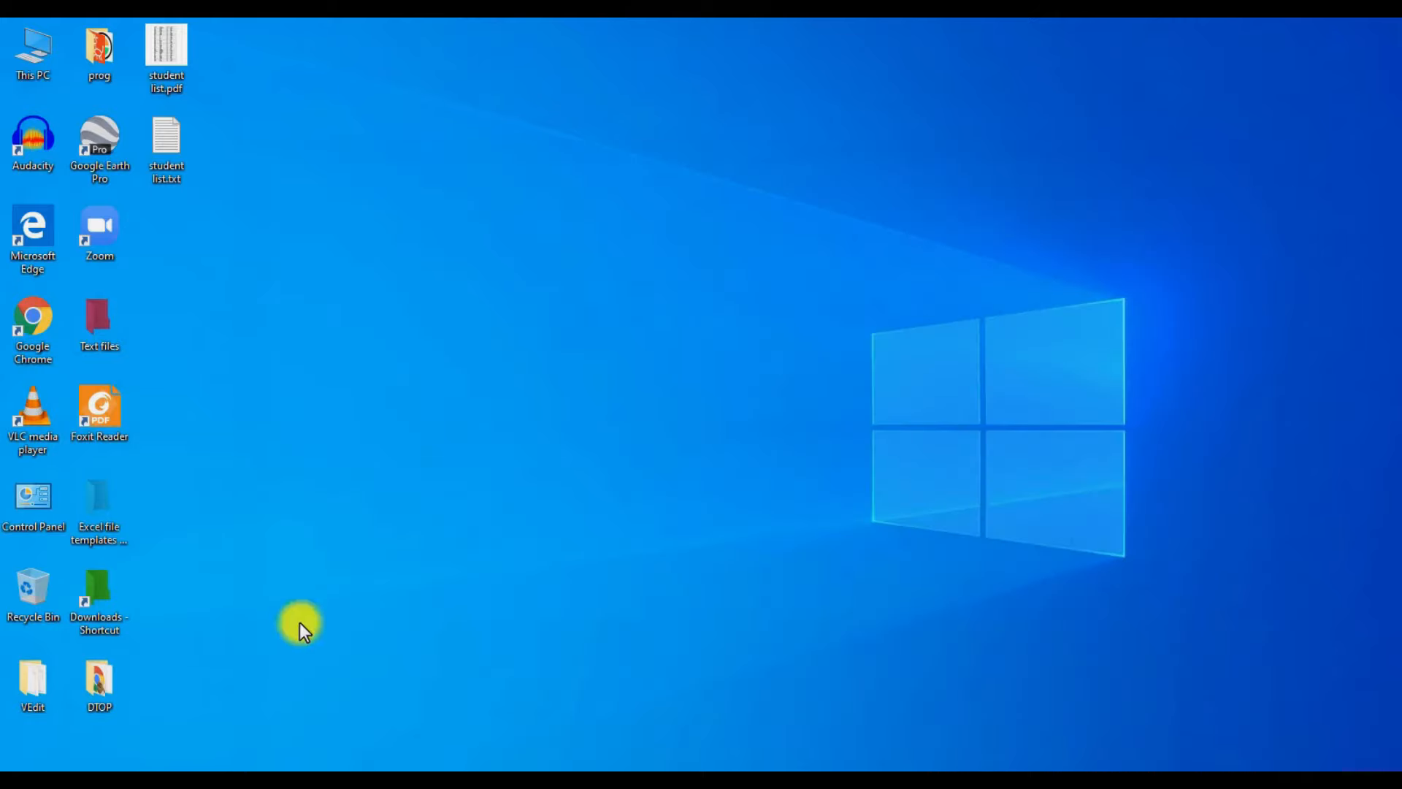
- Start Excel 2016 from the Start search and create a blank workbook
key(super)
text(excel)
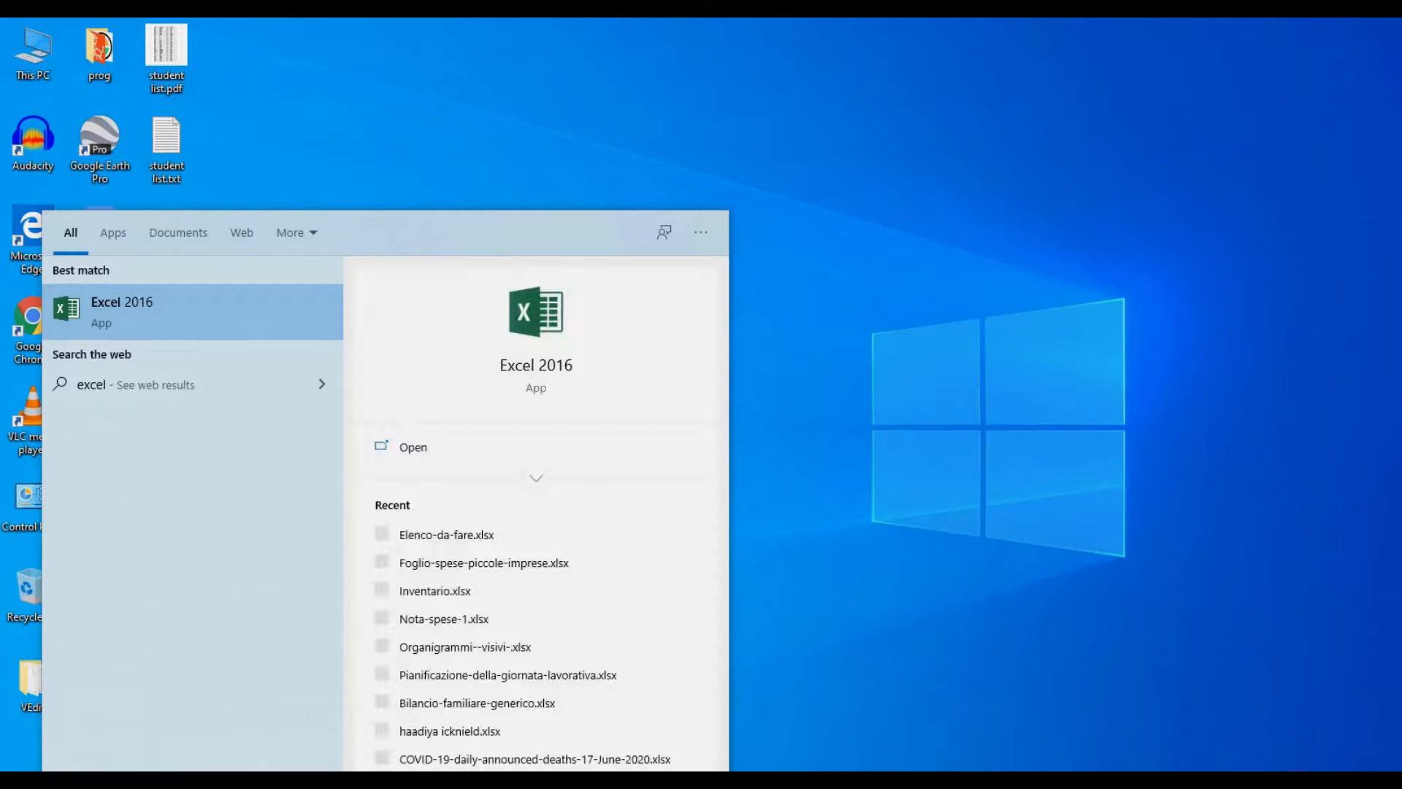
key(Return)
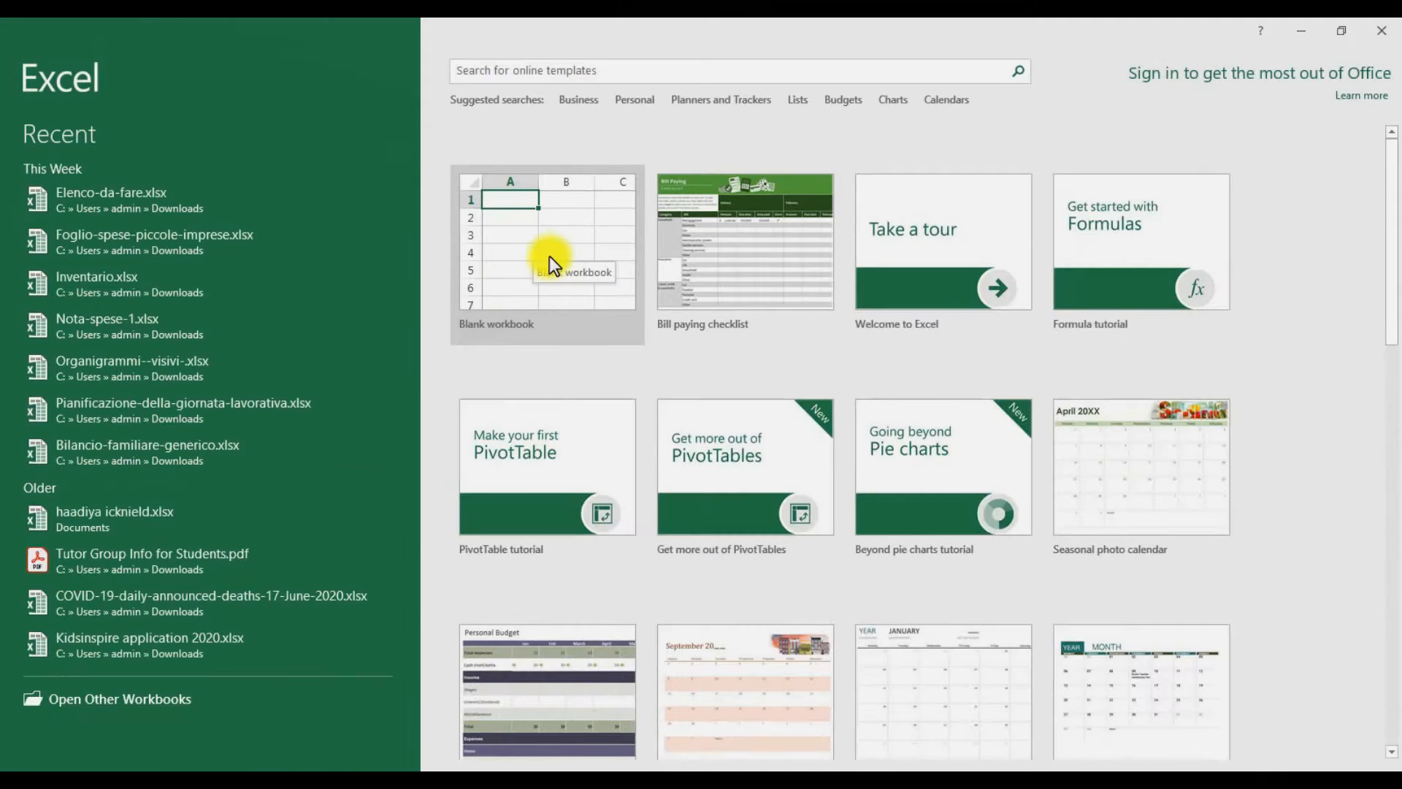
click(549, 256)
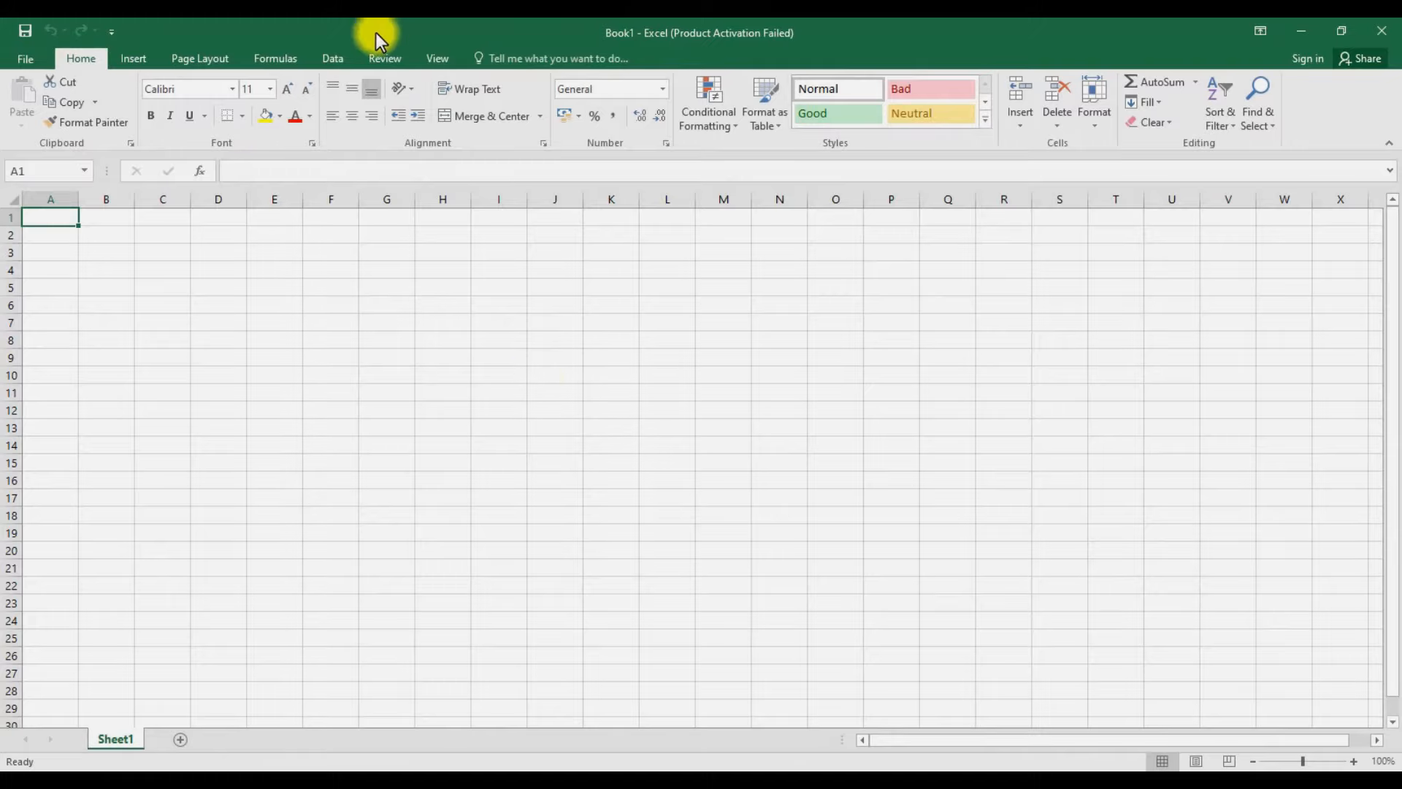
- Import student list.txt from the Desktop using Data > From Text
click(327, 62)
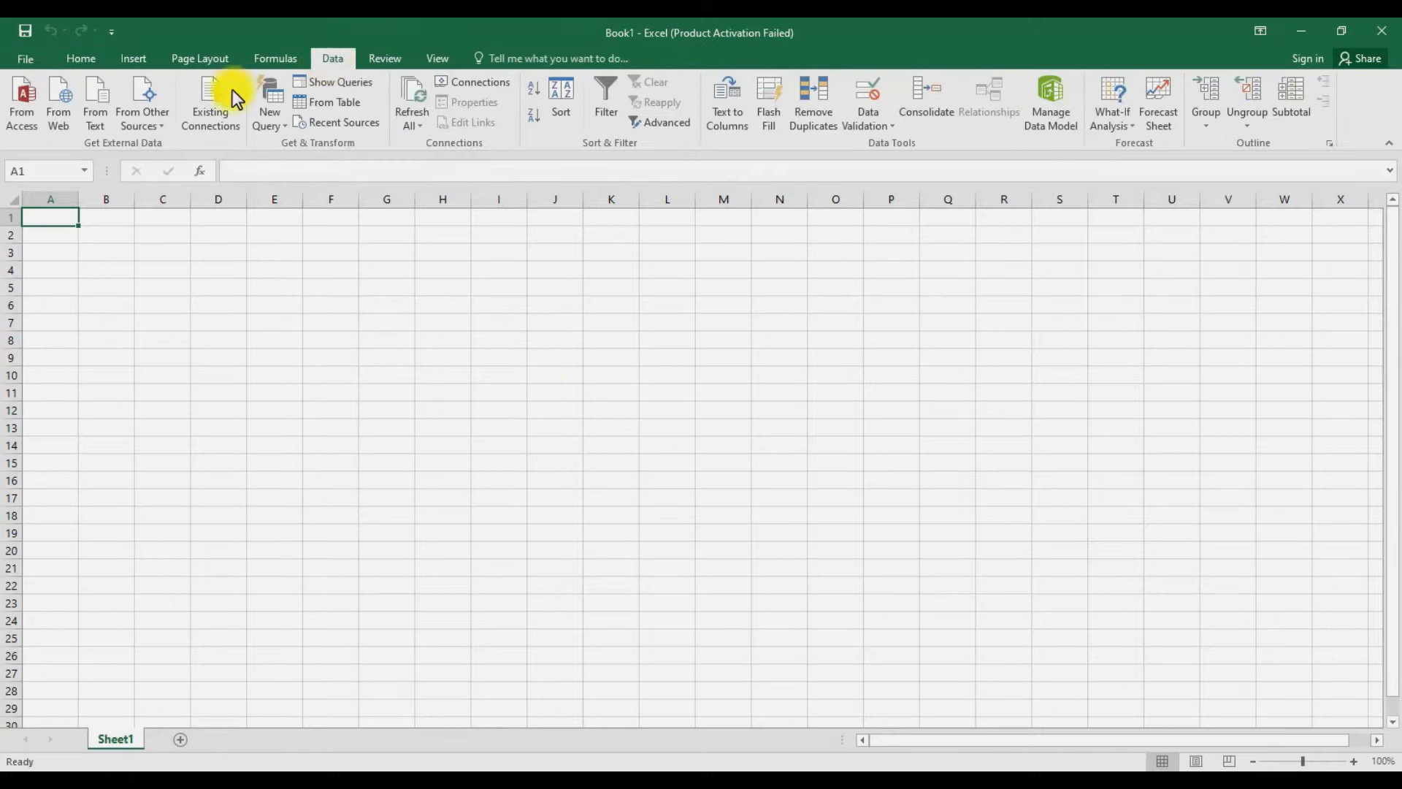
click(102, 110)
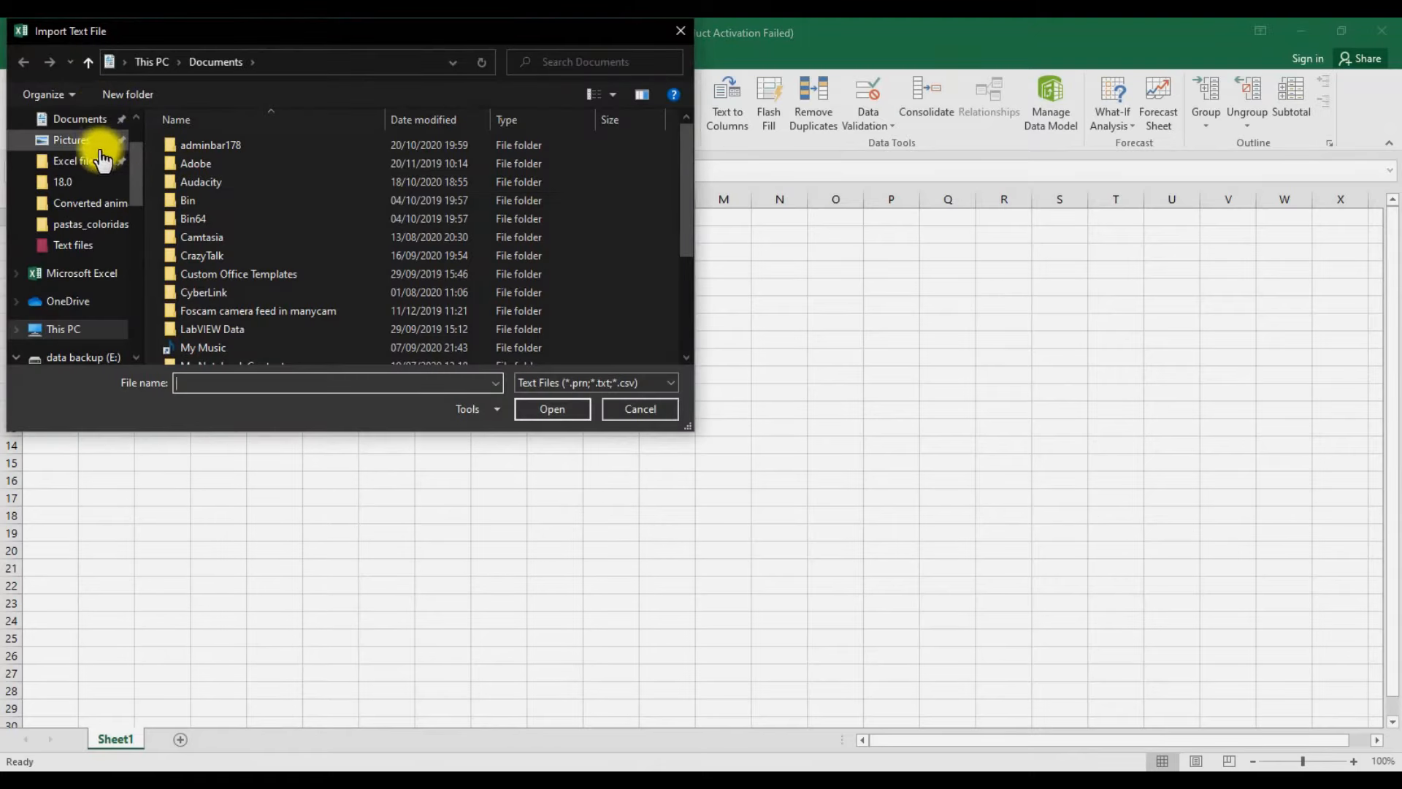
drag(133, 162, 134, 112)
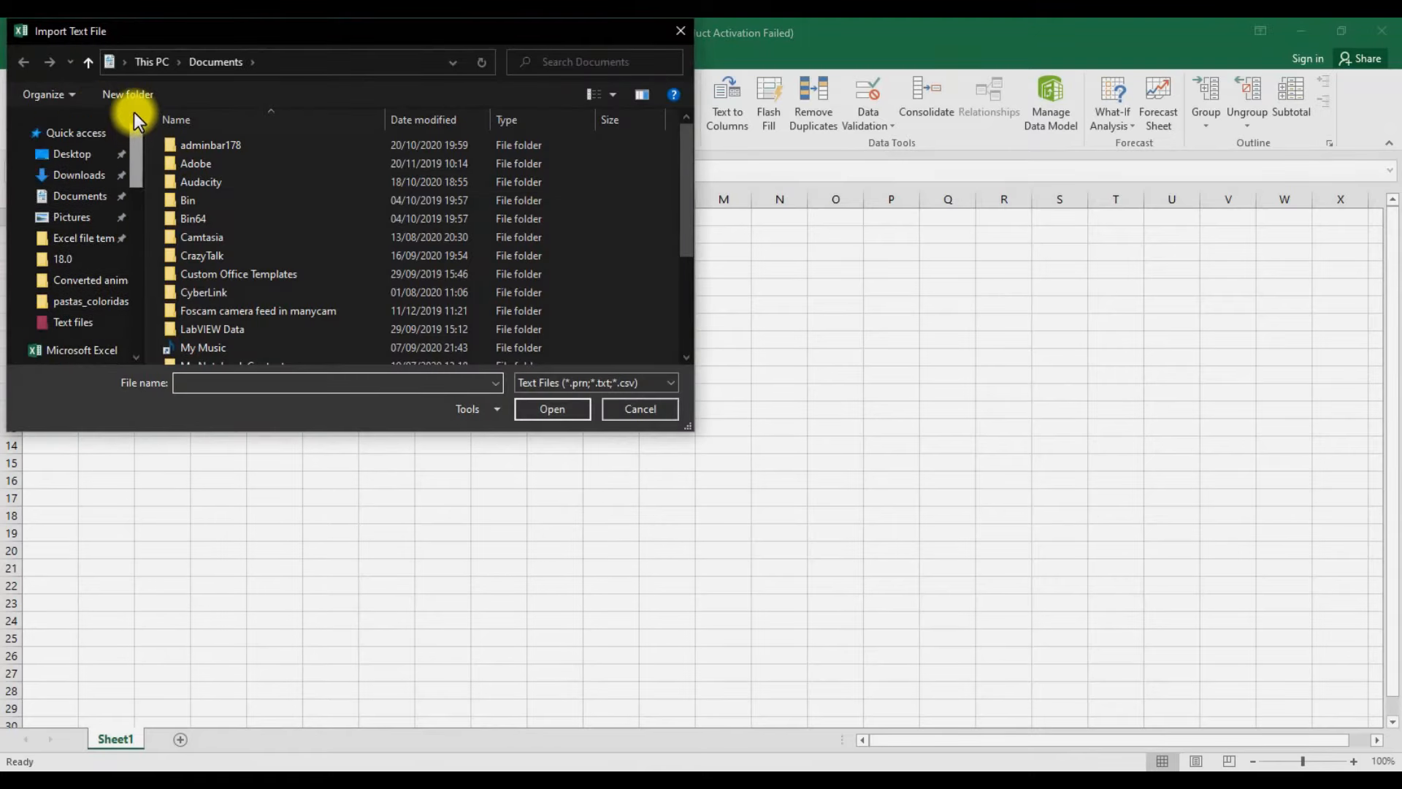
click(72, 152)
click(304, 314)
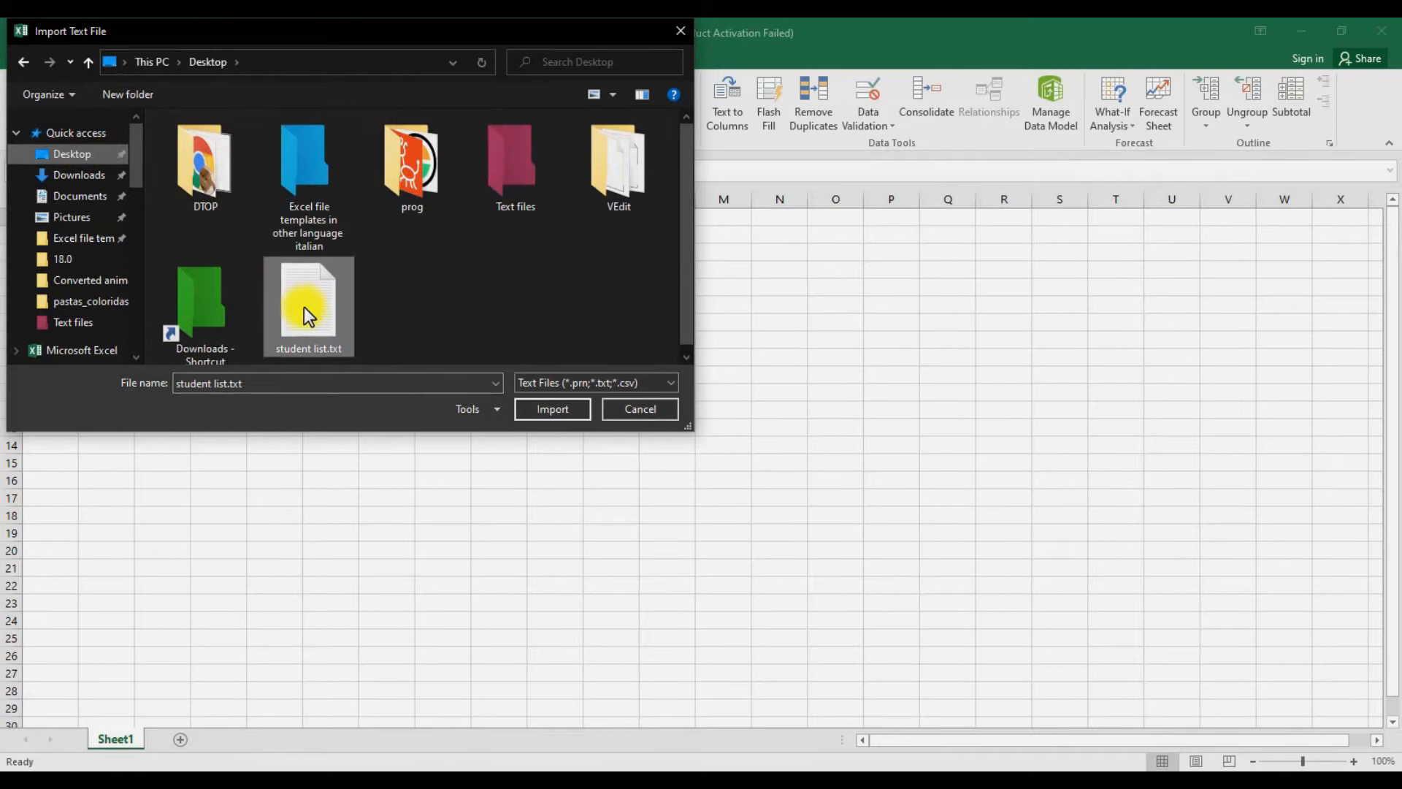
click(540, 411)
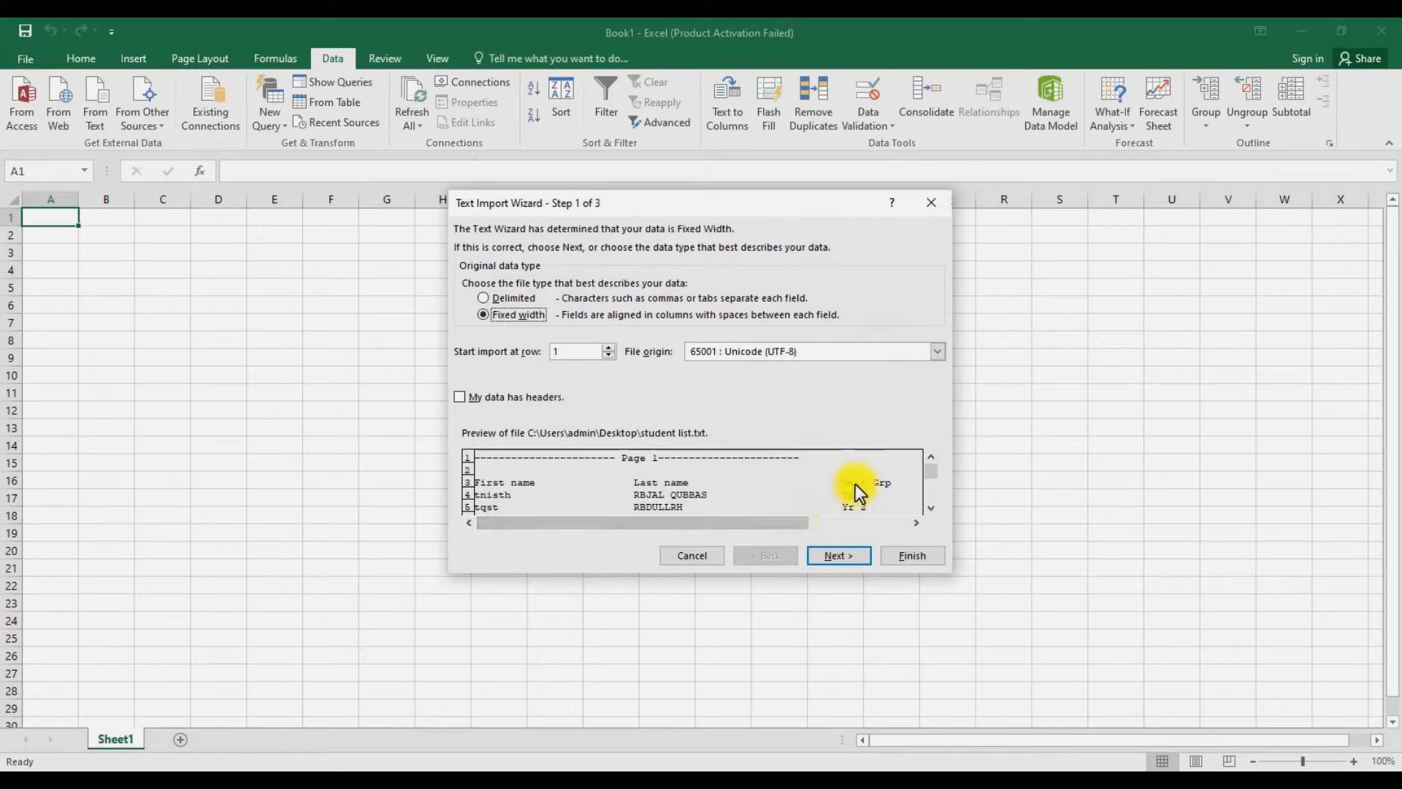
- Move to step 2 and shift the column breaks so the last sits near 90
drag(930, 477, 930, 458)
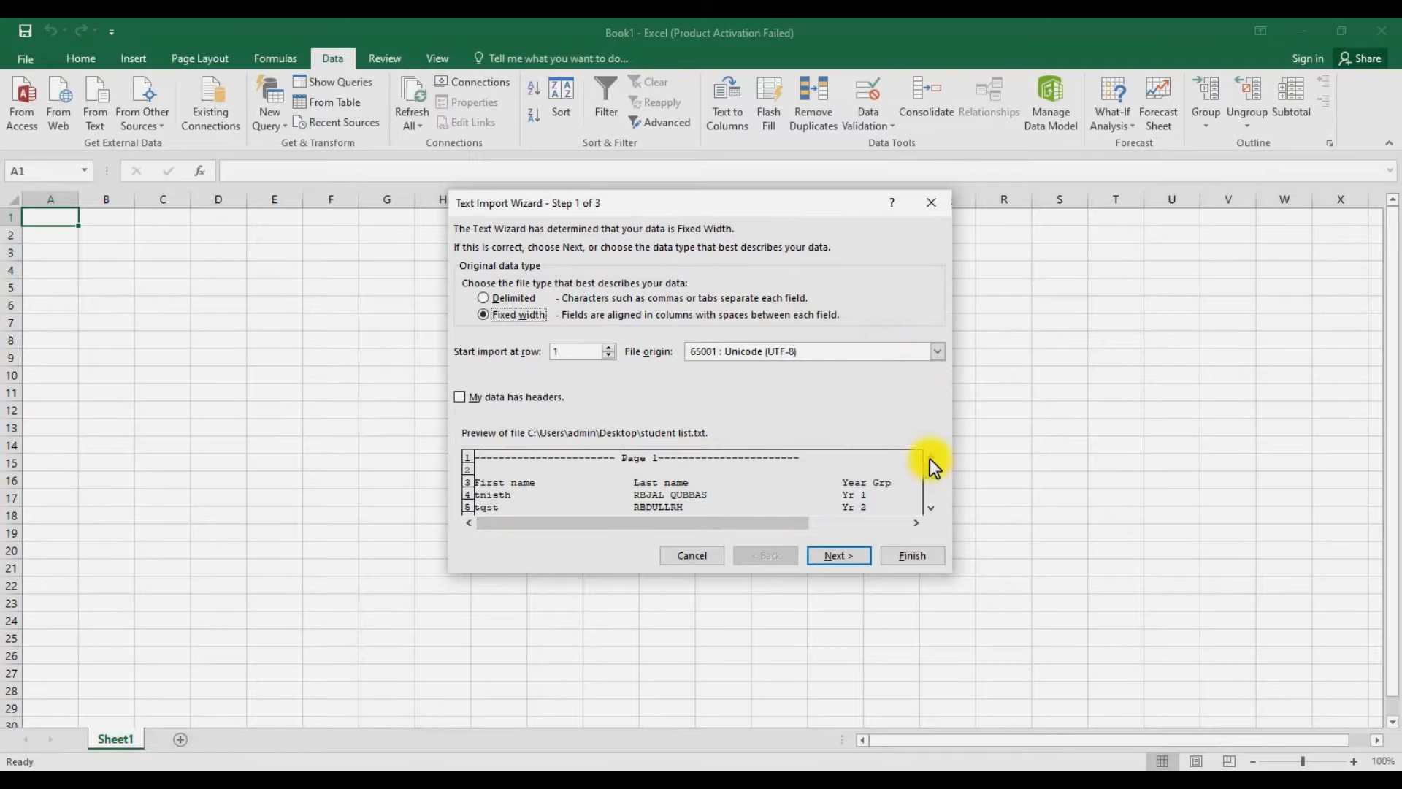
click(840, 555)
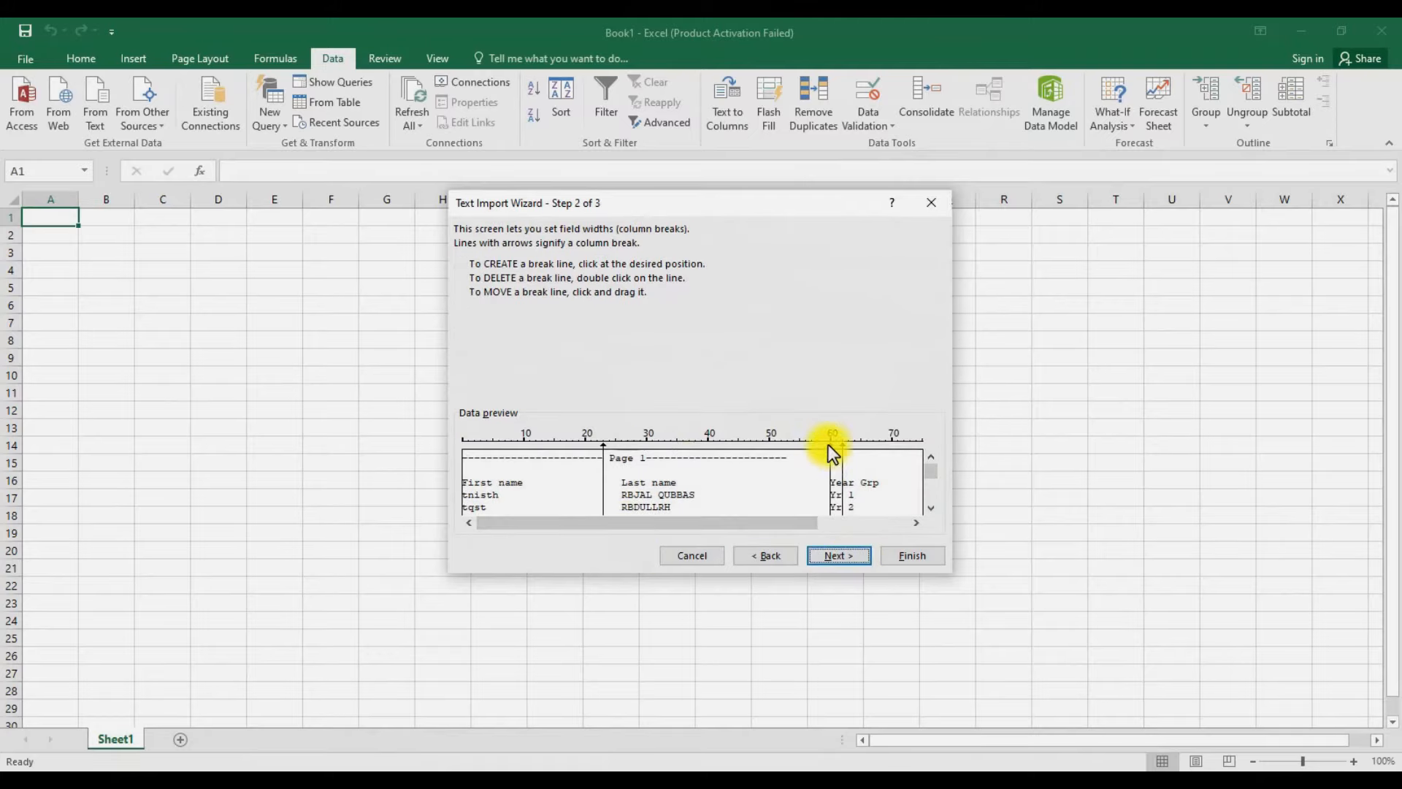
drag(829, 445, 773, 454)
drag(834, 526, 834, 525)
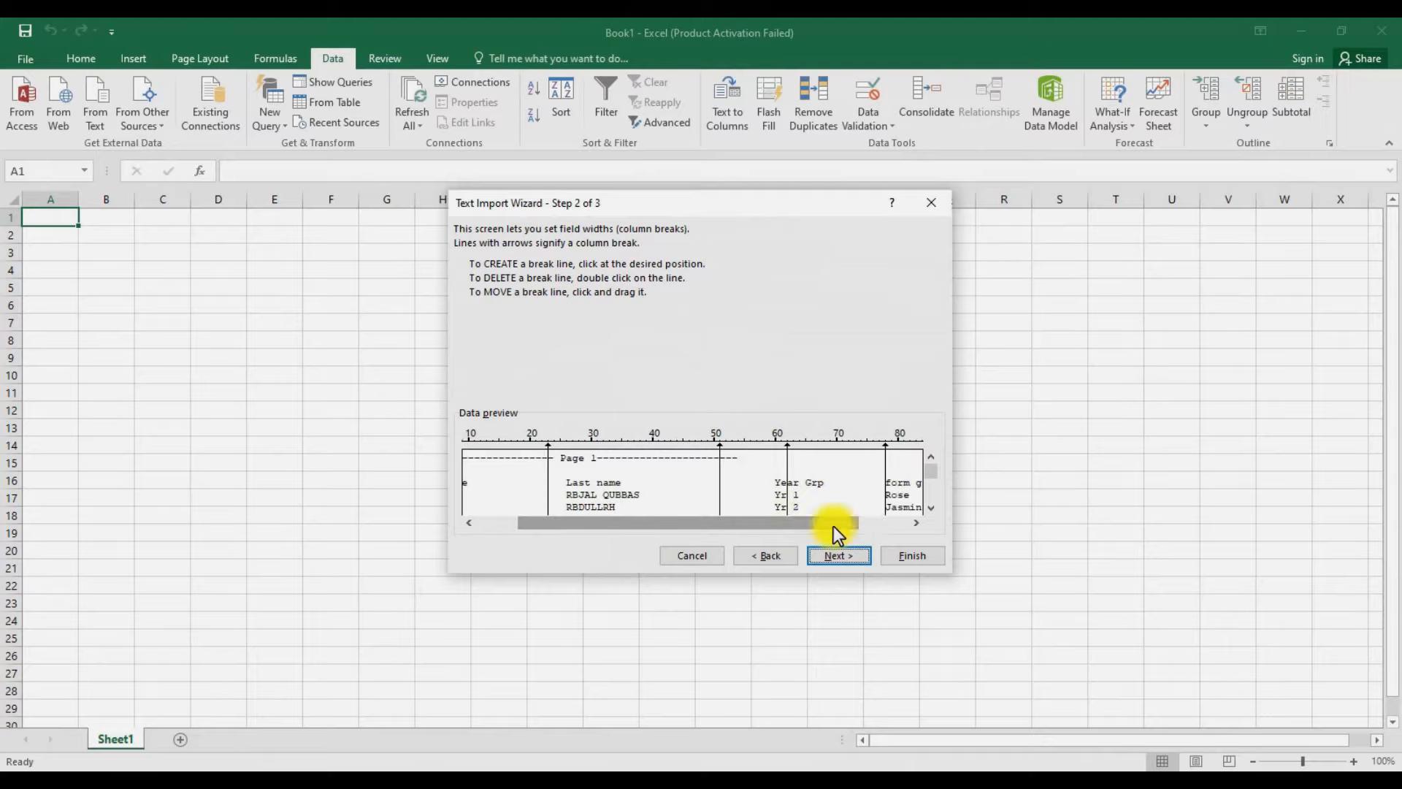
drag(786, 446, 833, 445)
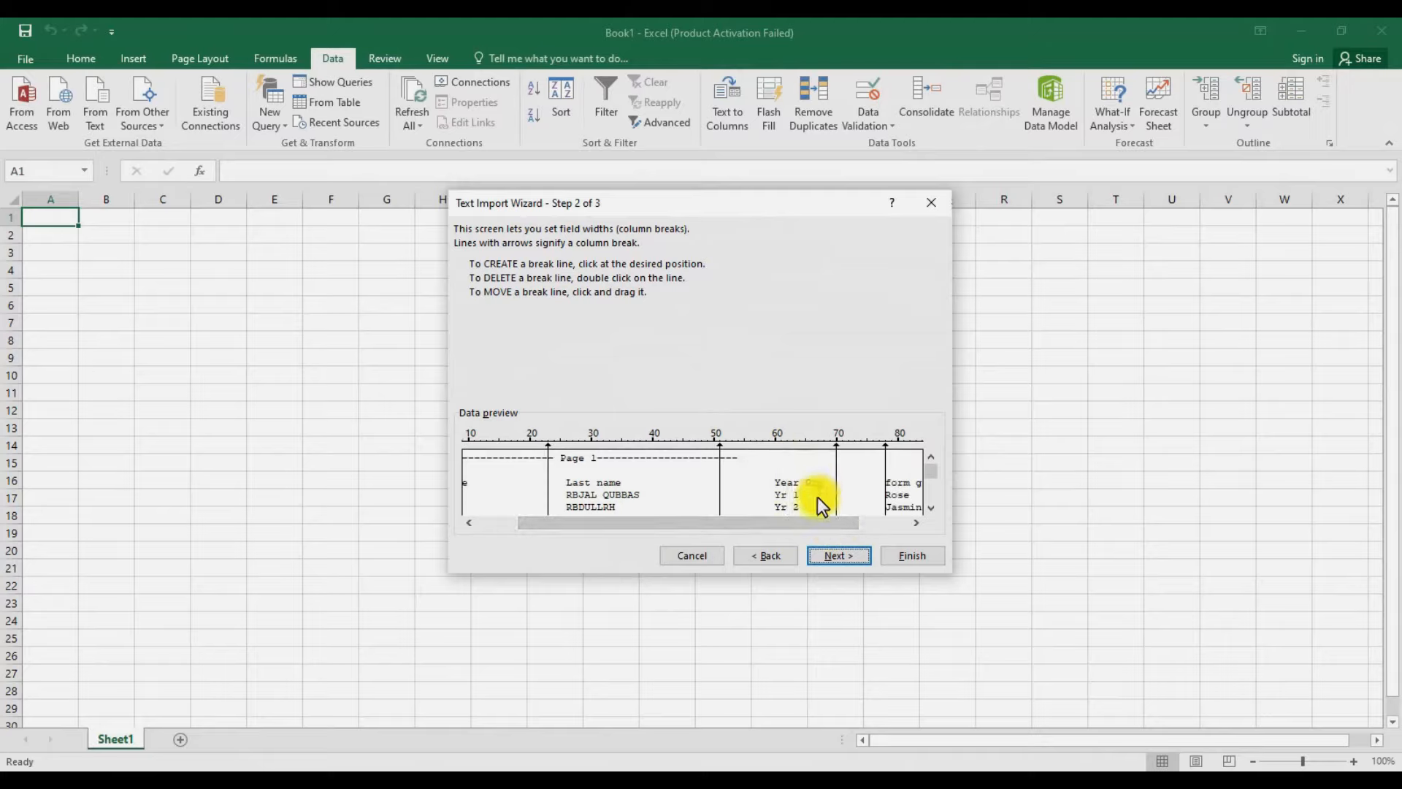
drag(798, 518, 841, 516)
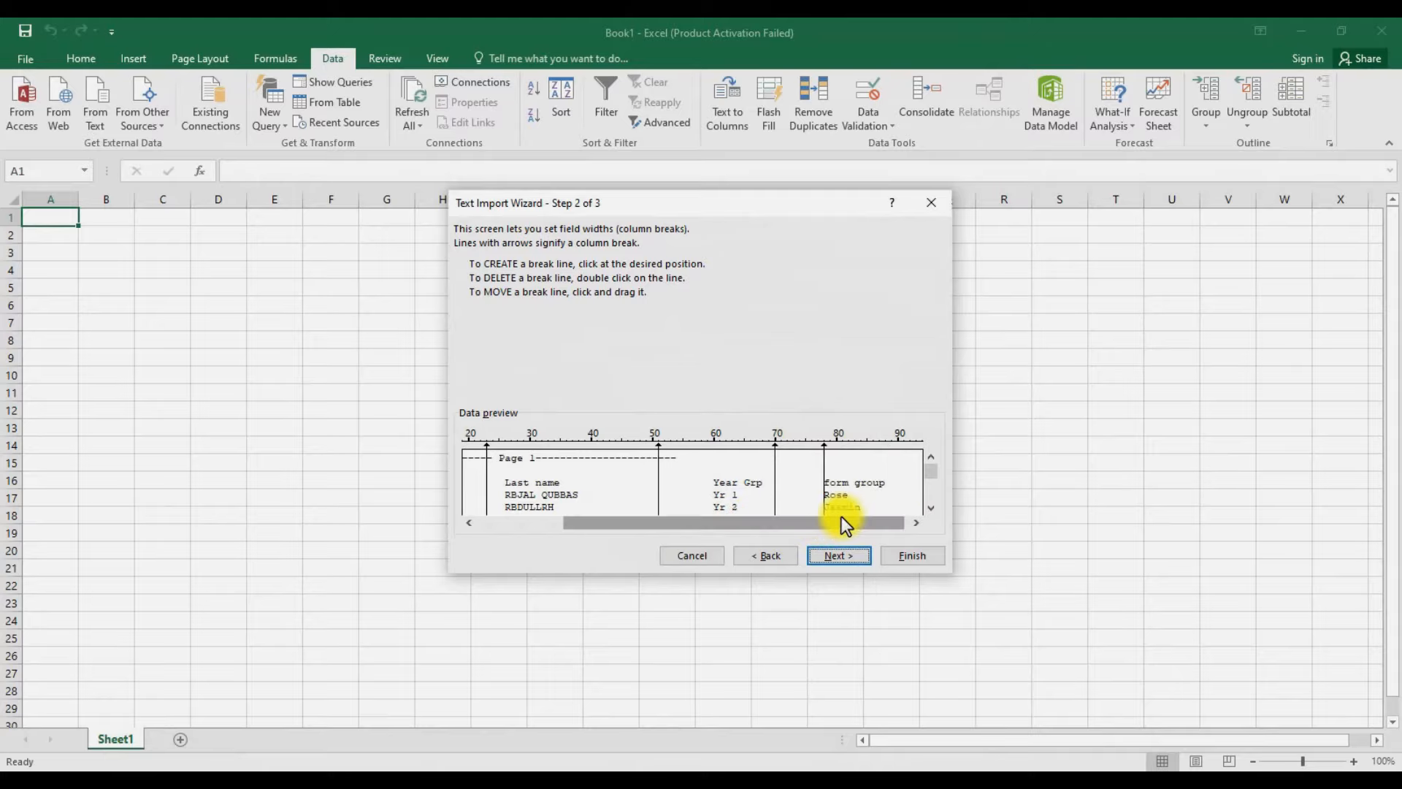
drag(824, 448, 893, 450)
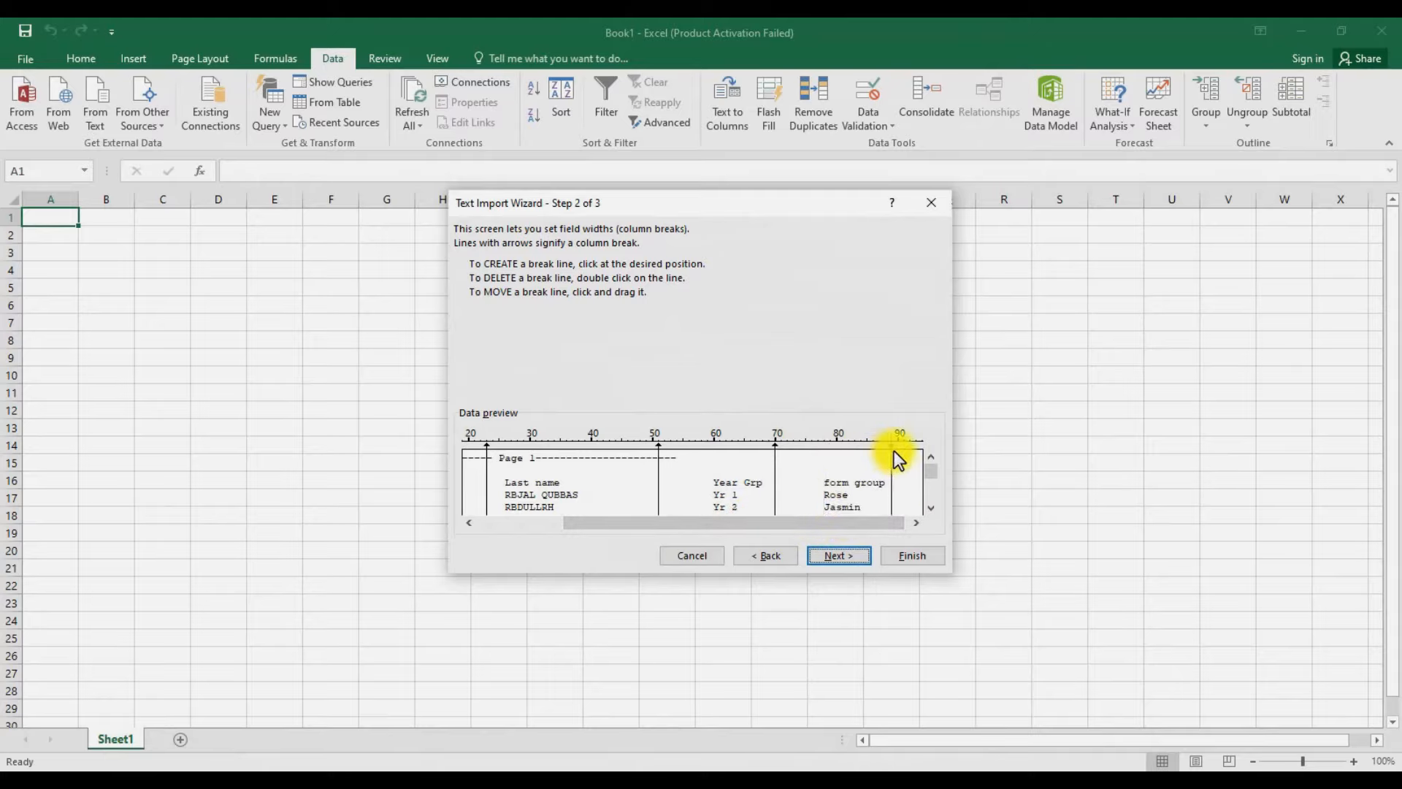
drag(817, 523, 698, 529)
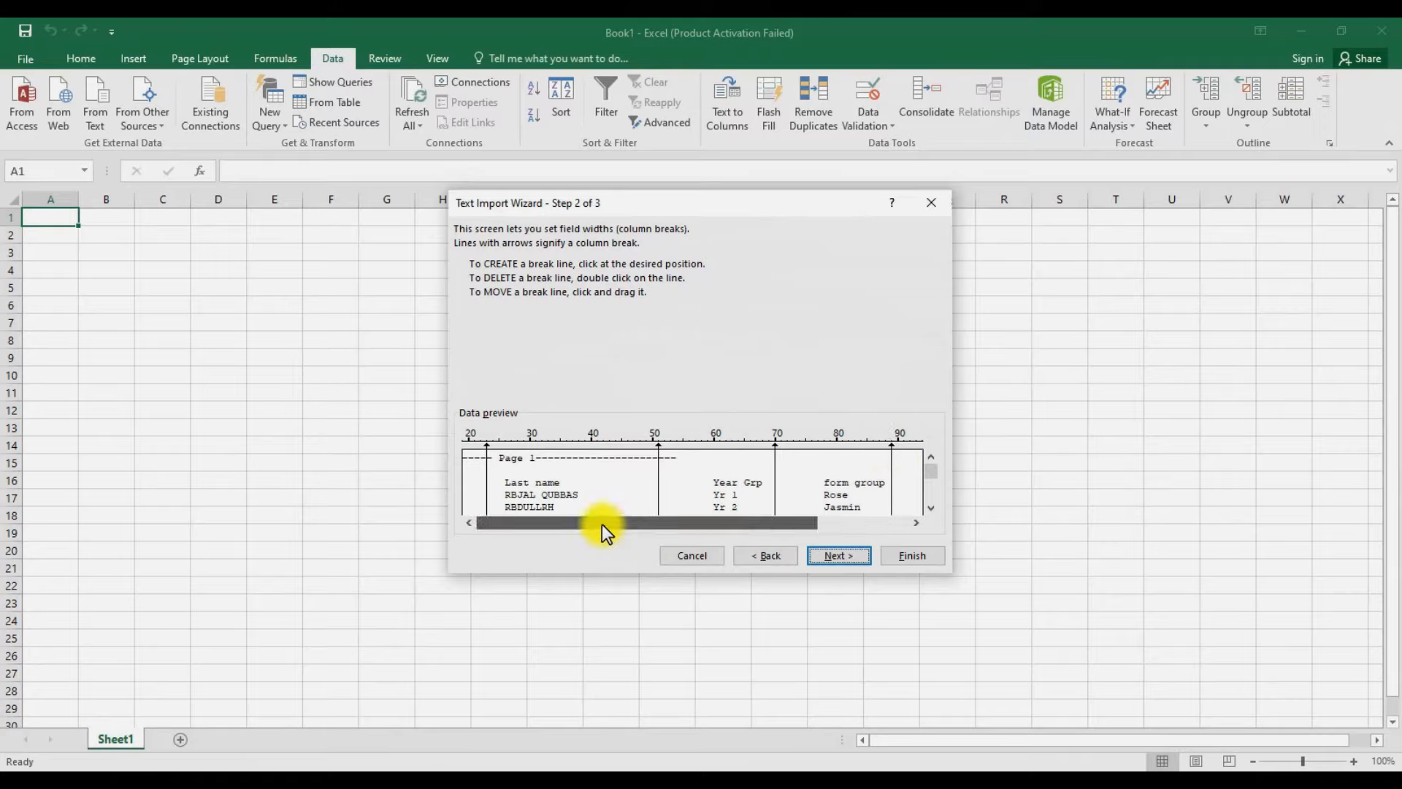
drag(602, 523, 806, 524)
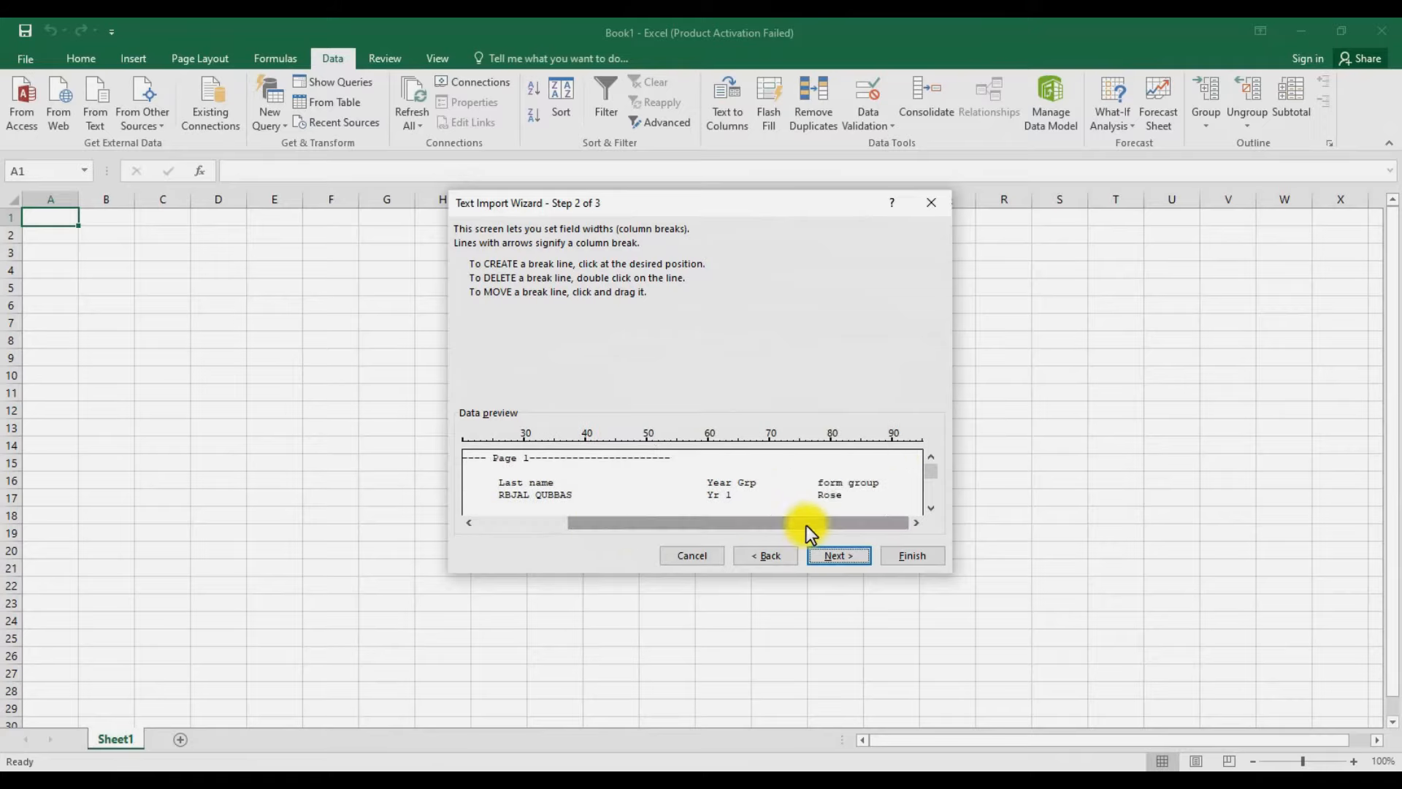
- Keep the General column format and finish the Text Import Wizard
click(828, 557)
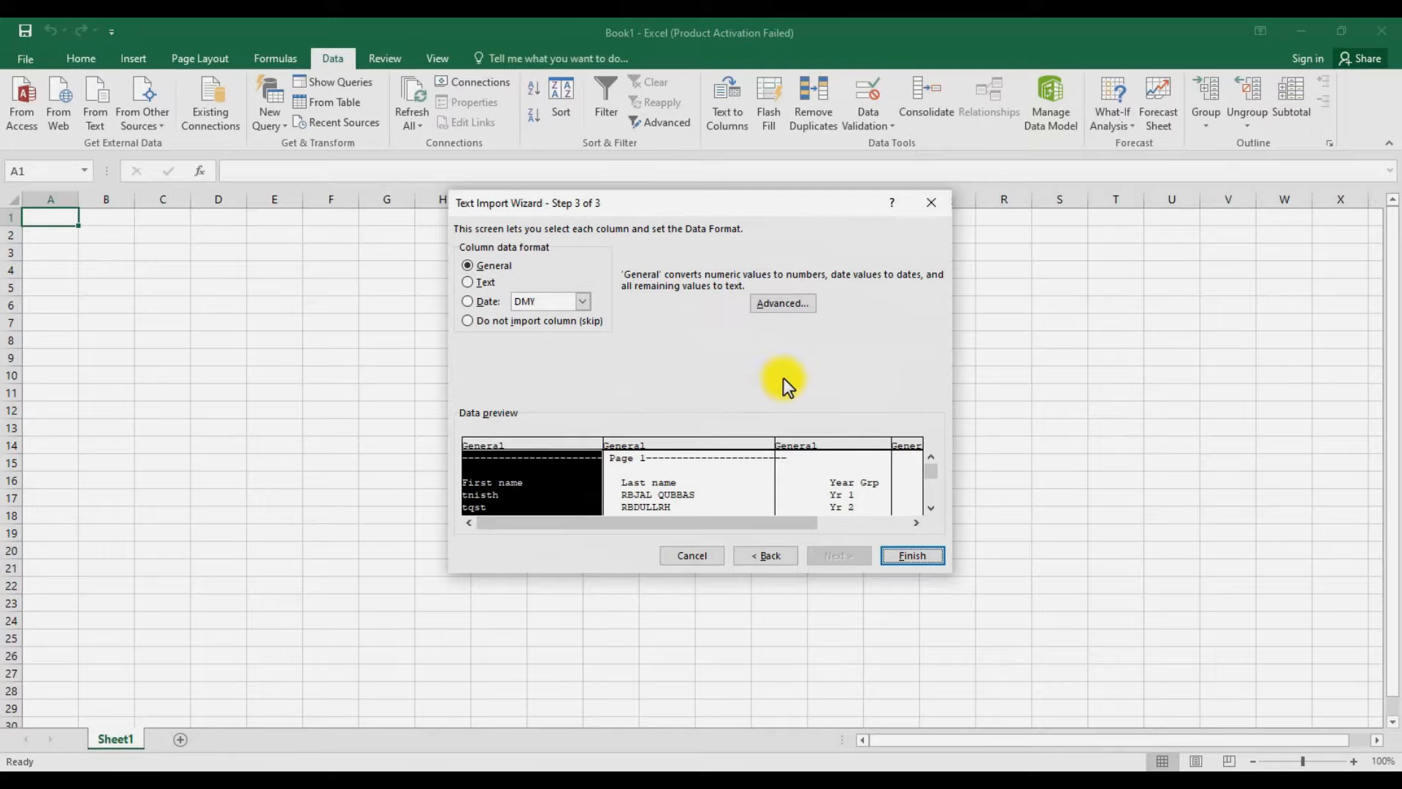
click(912, 555)
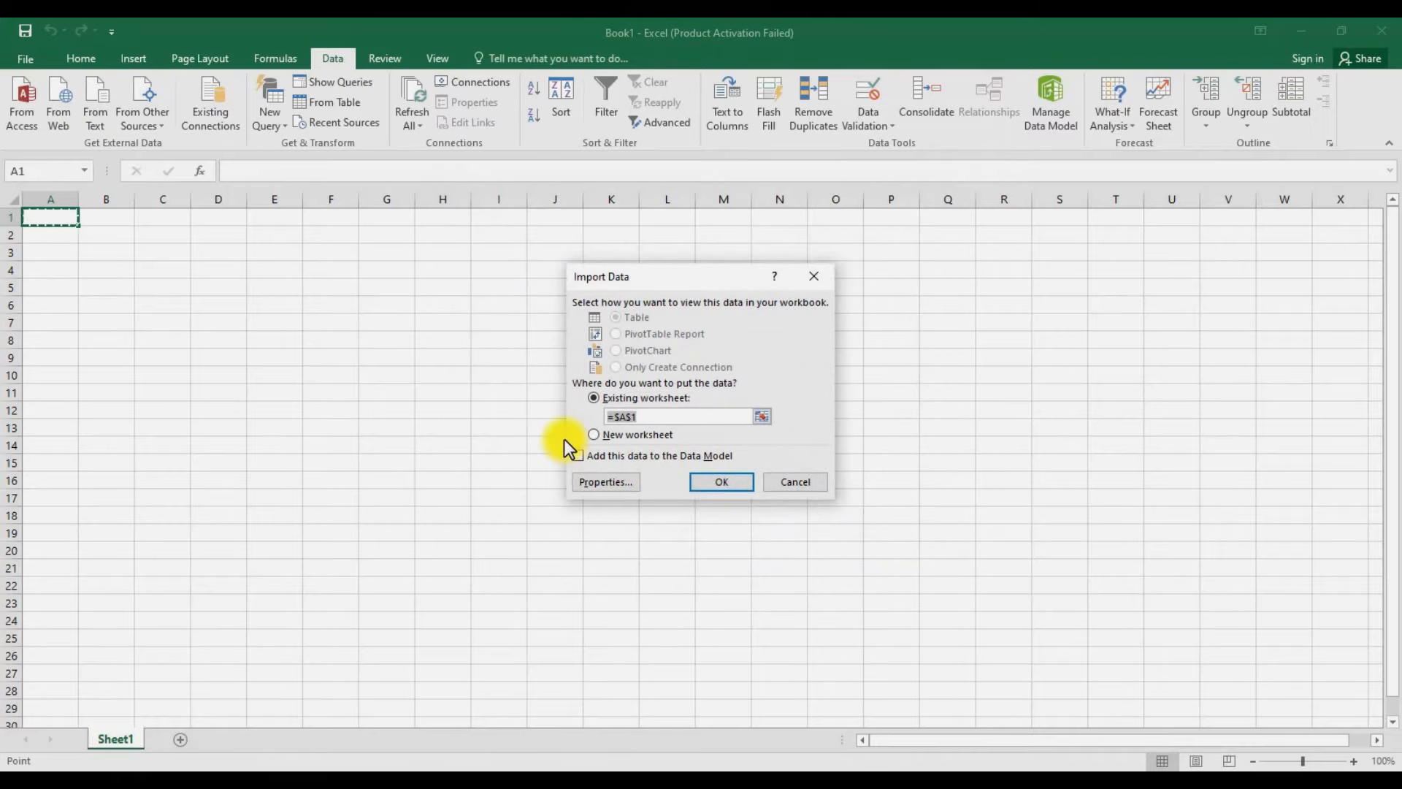
- Place the imported data at $A$1 and delete the Page 1 divider row
click(721, 482)
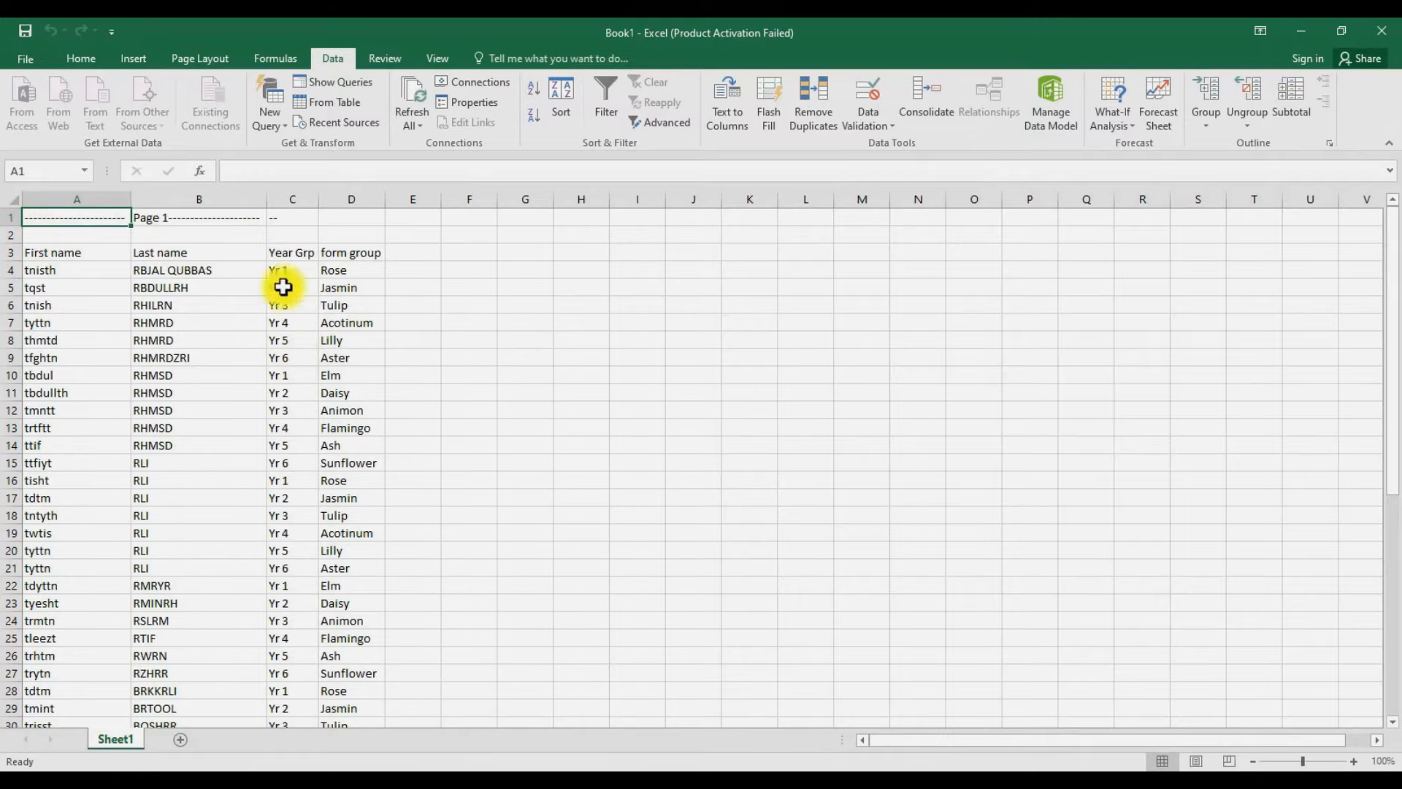
click(9, 218)
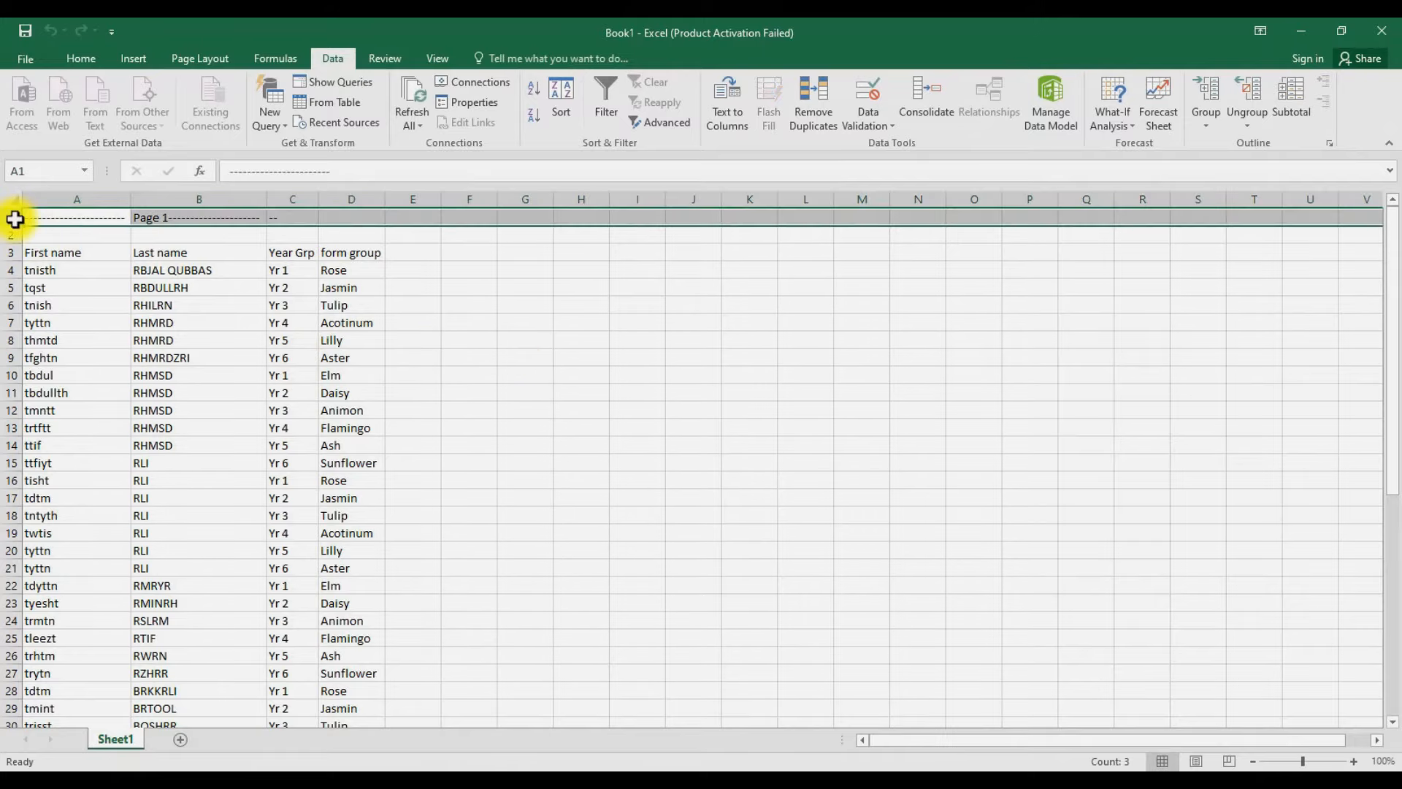
right_click(9, 219)
click(58, 363)
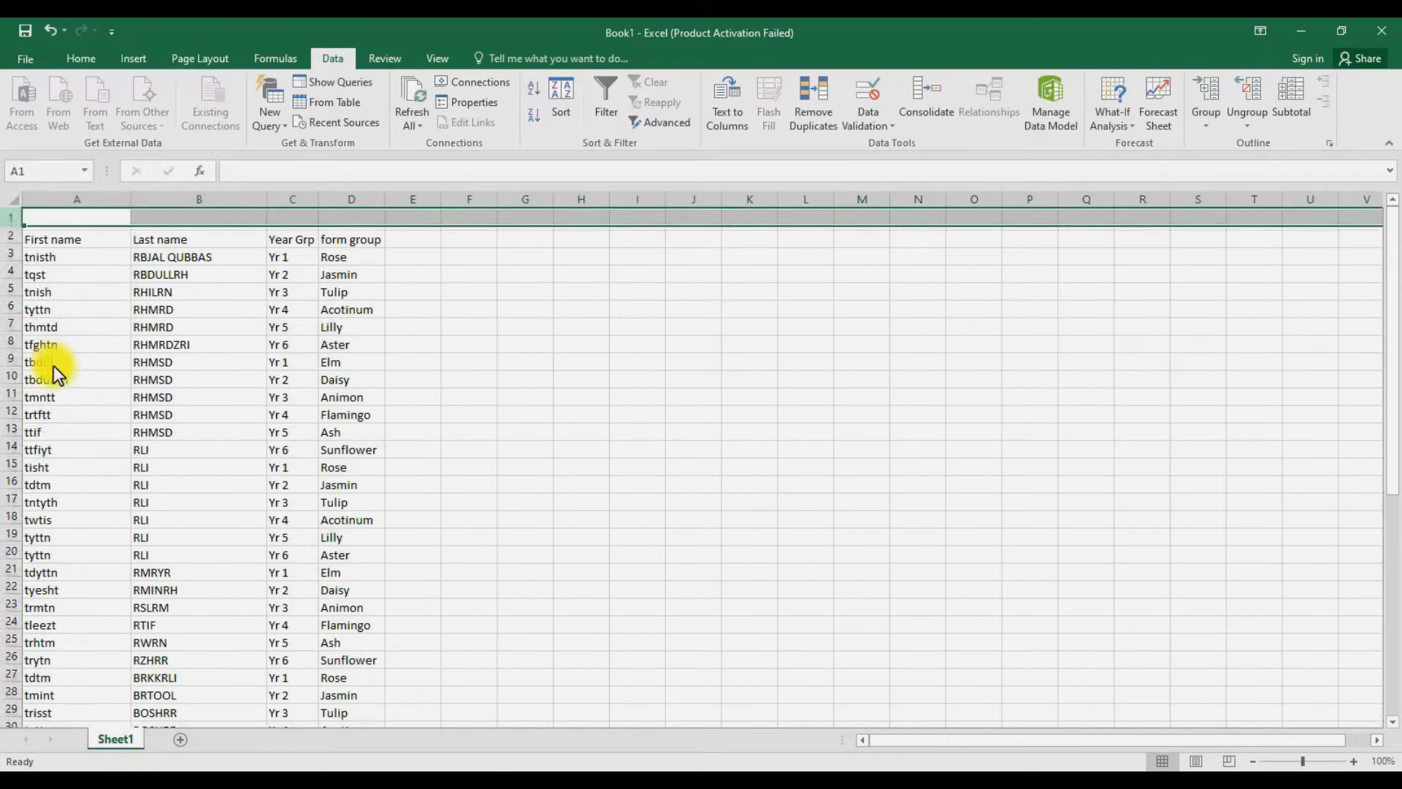
click(746, 447)
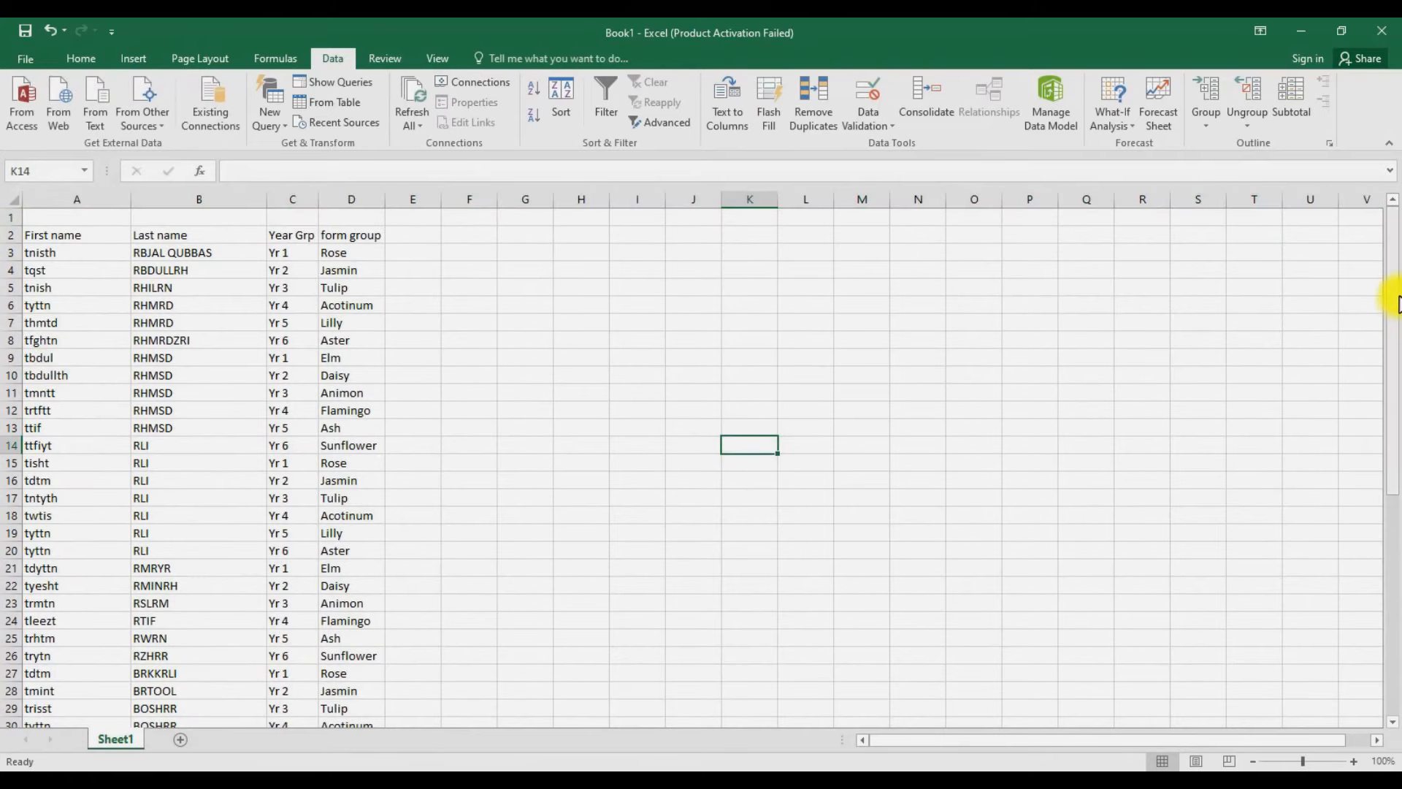
drag(1386, 295, 1358, 256)
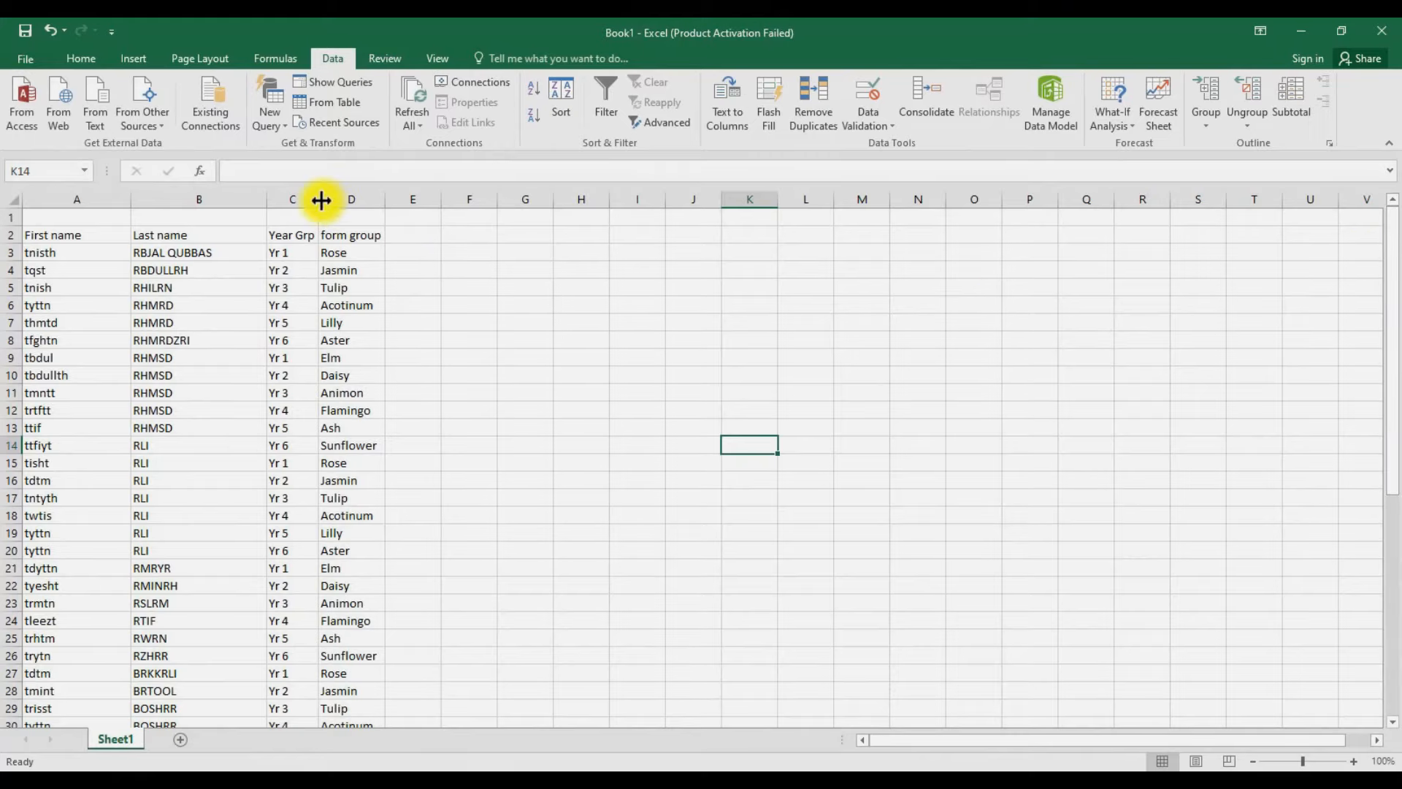
- Narrow column C to fit Year Grp and auto-fit column A to the names
drag(321, 199, 266, 198)
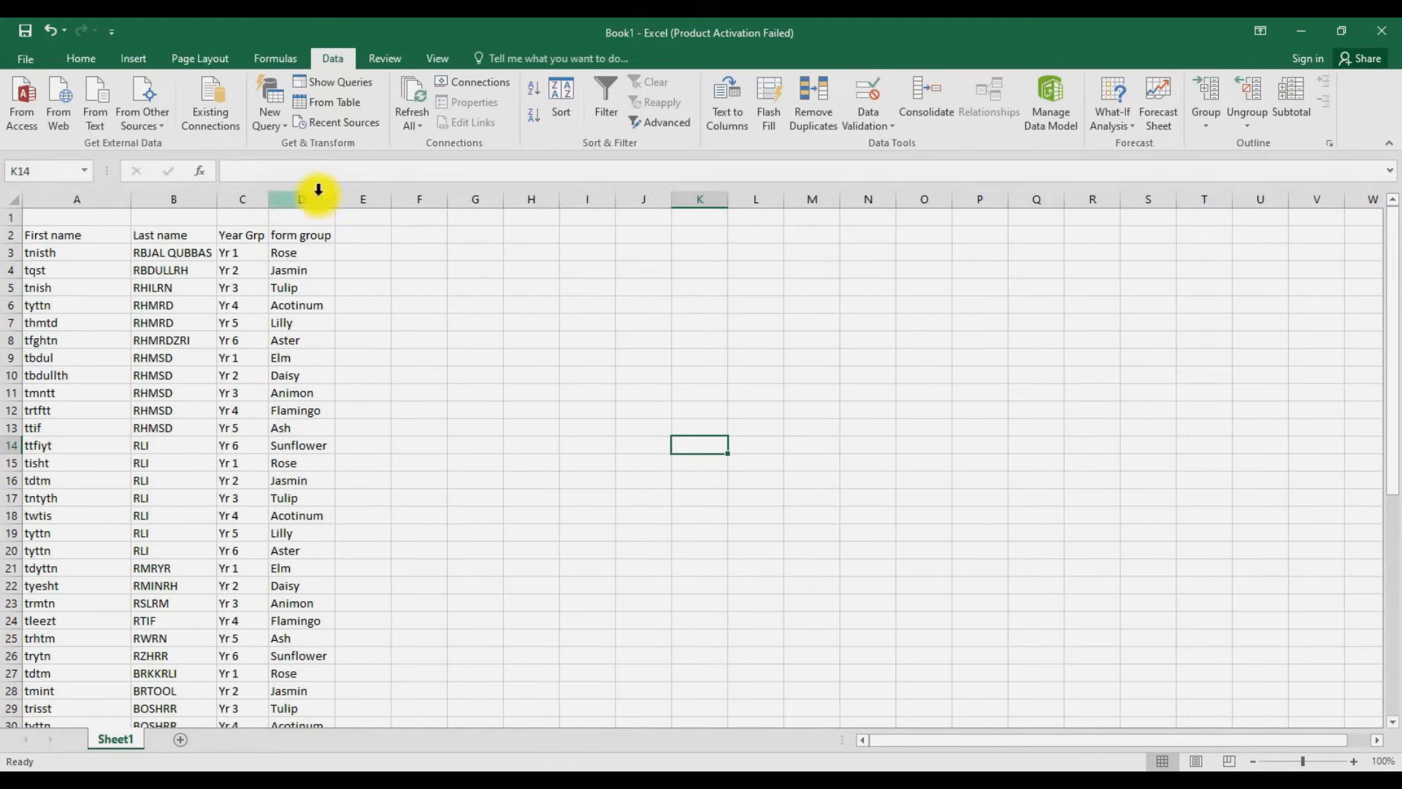
double_click(130, 196)
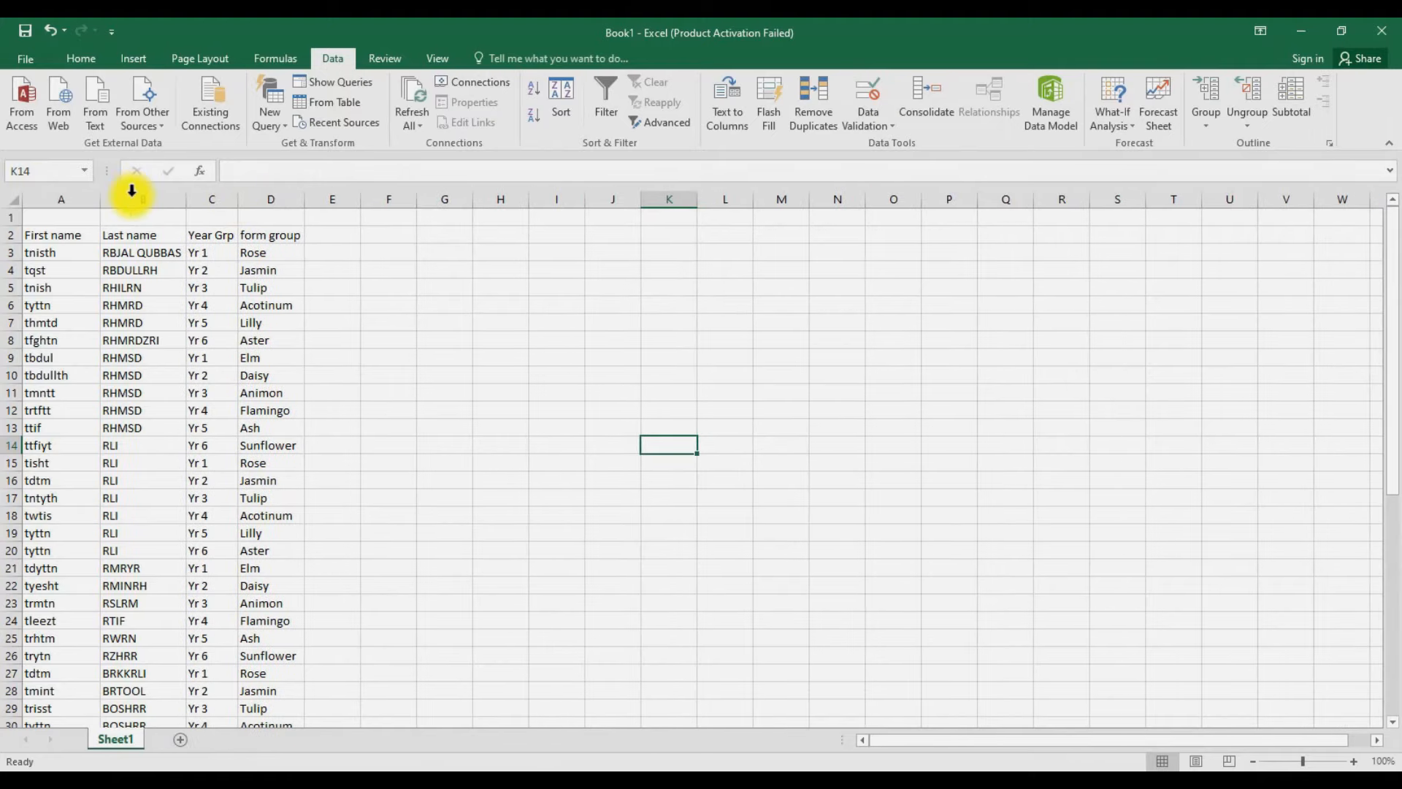
click(384, 299)
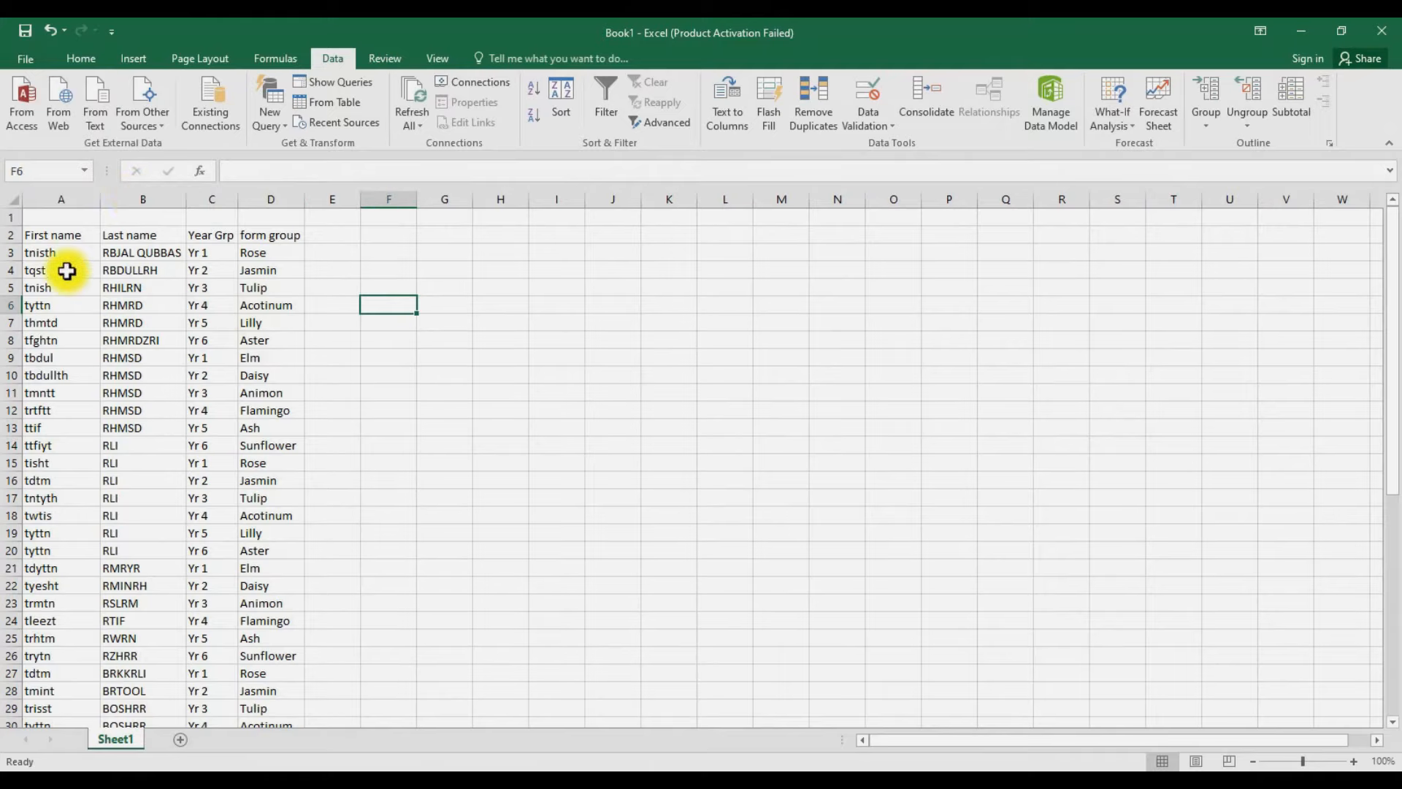
- Delete the empty first row so the headers sit in row 1
click(11, 218)
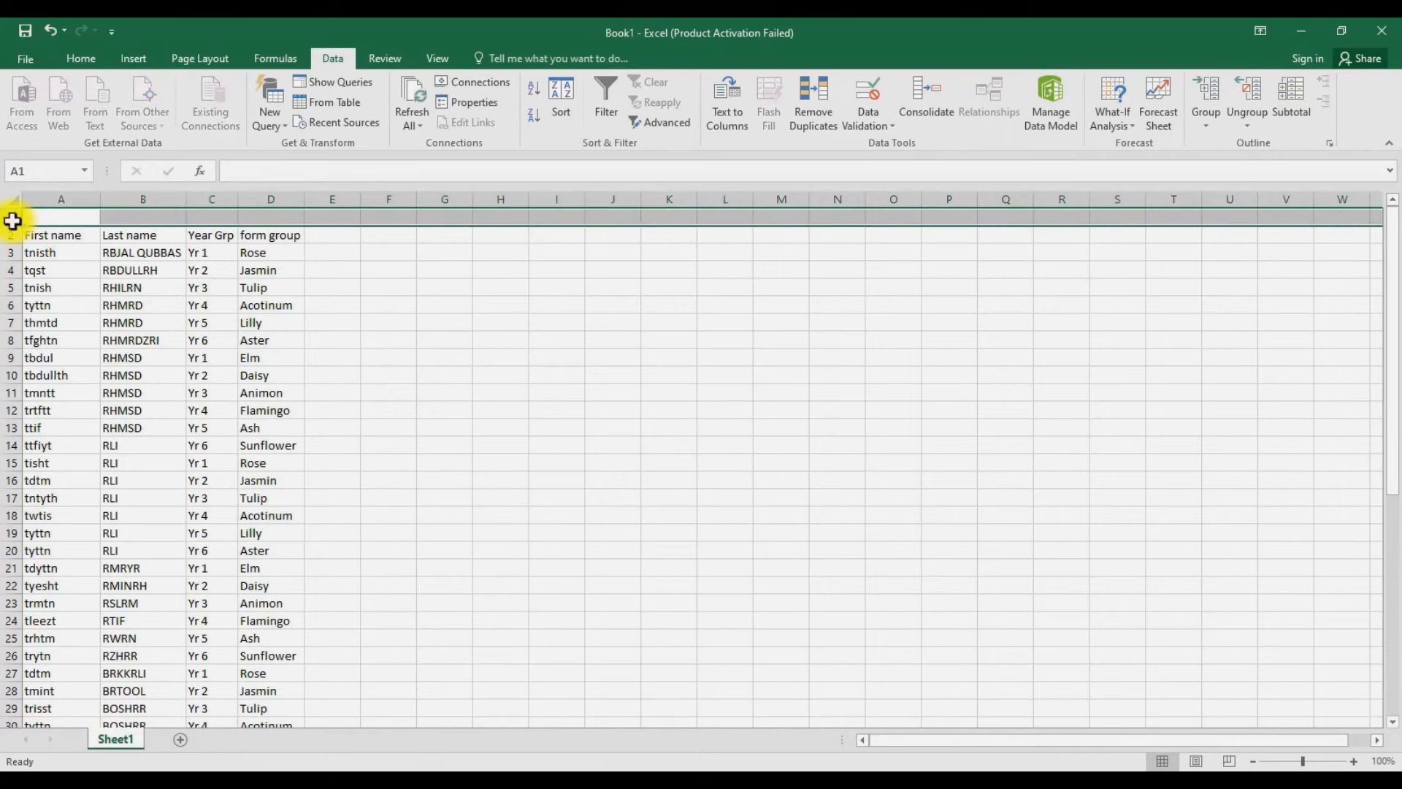
right_click(14, 219)
click(55, 364)
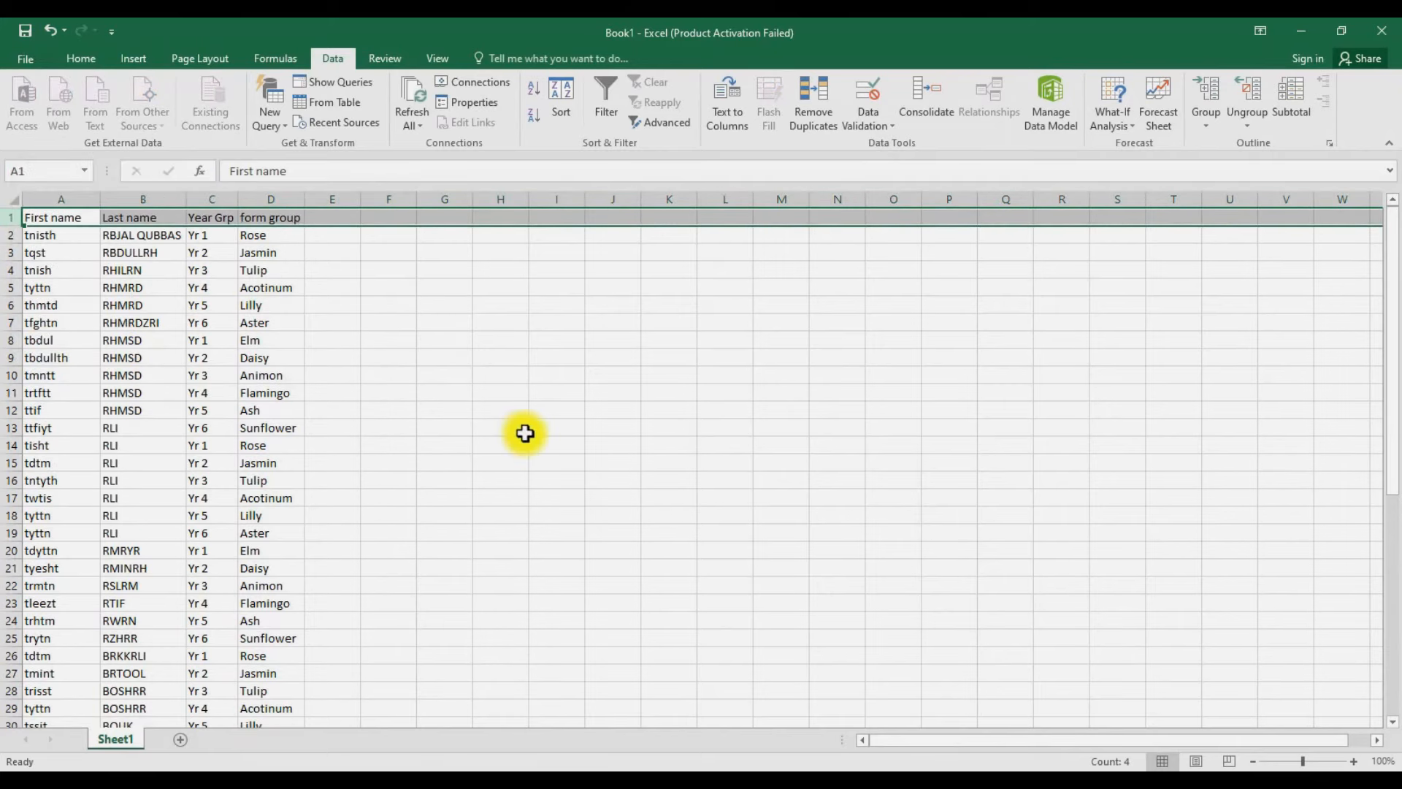
click(511, 429)
mouse_move(1391, 285)
mouse_down()
mouse_move(1394, 512)
mouse_move(1392, 278)
mouse_up()
click(730, 340)
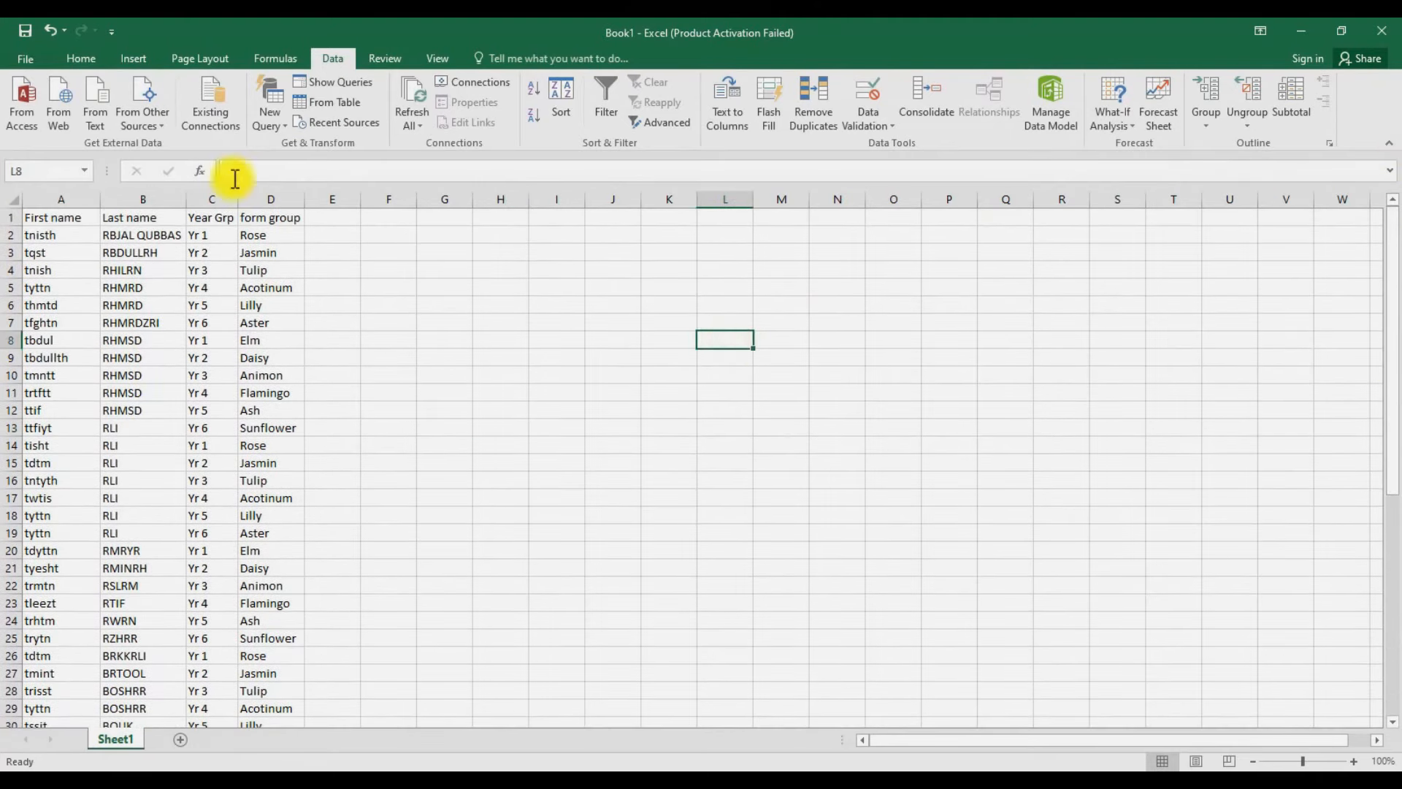
click(29, 60)
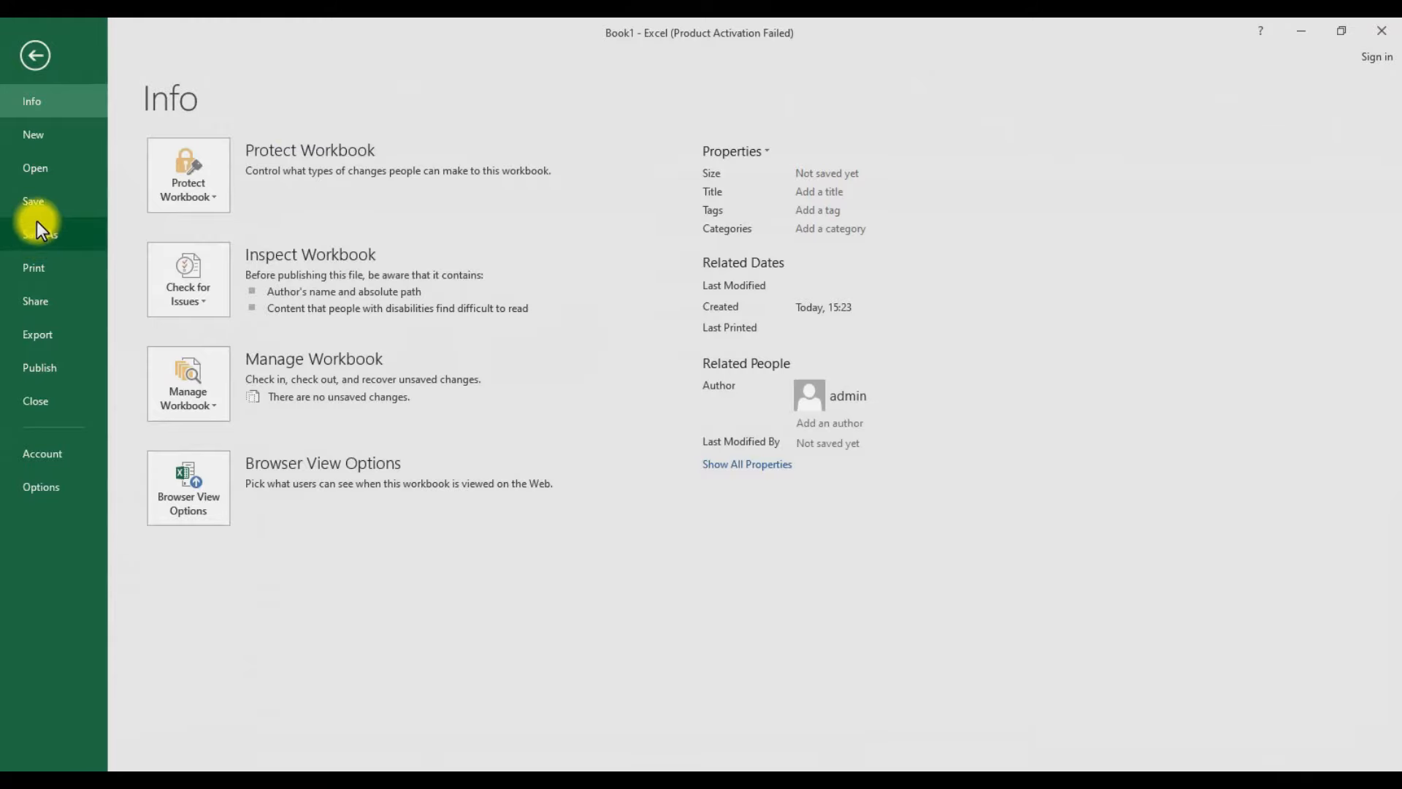
click(34, 55)
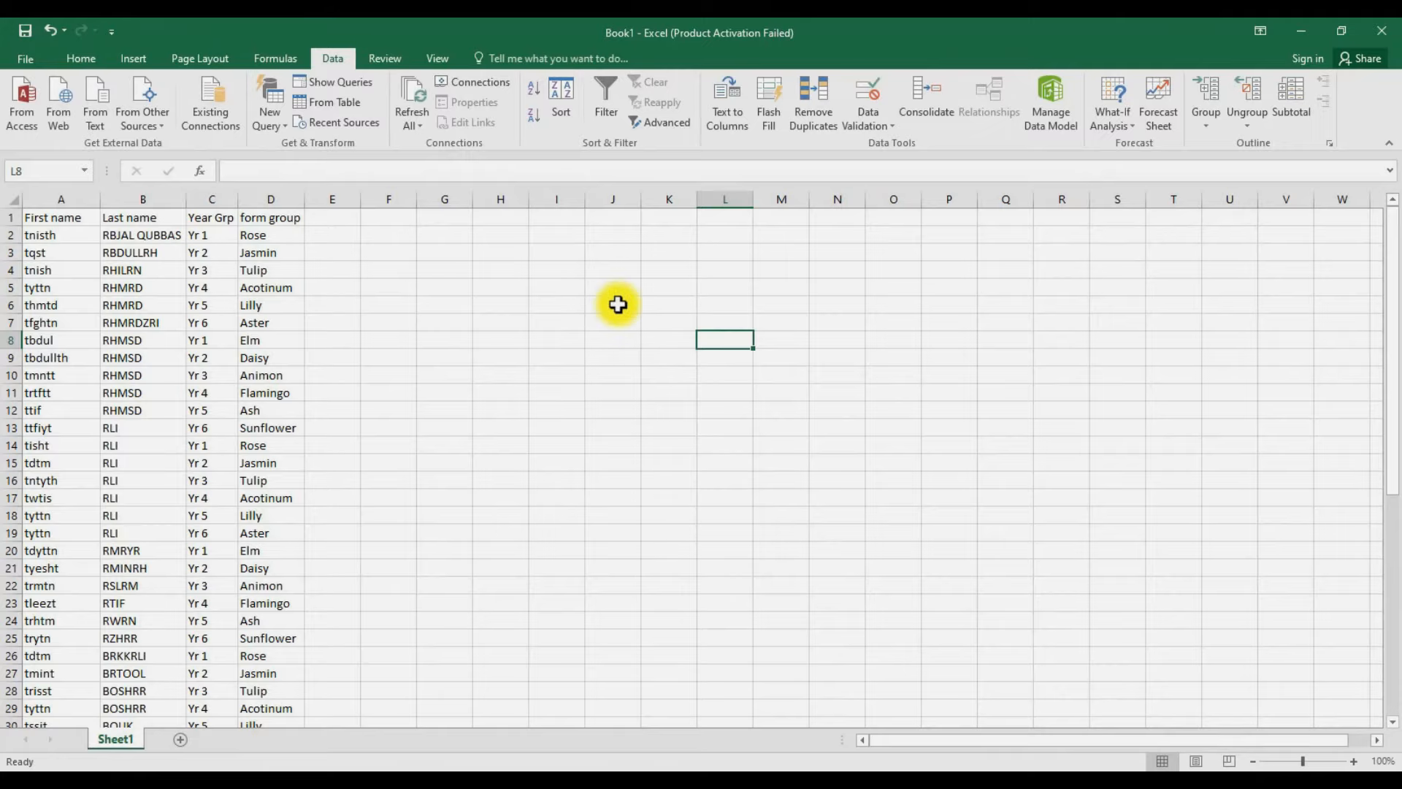
- Copy the 48 student records in A2:D49
click(47, 234)
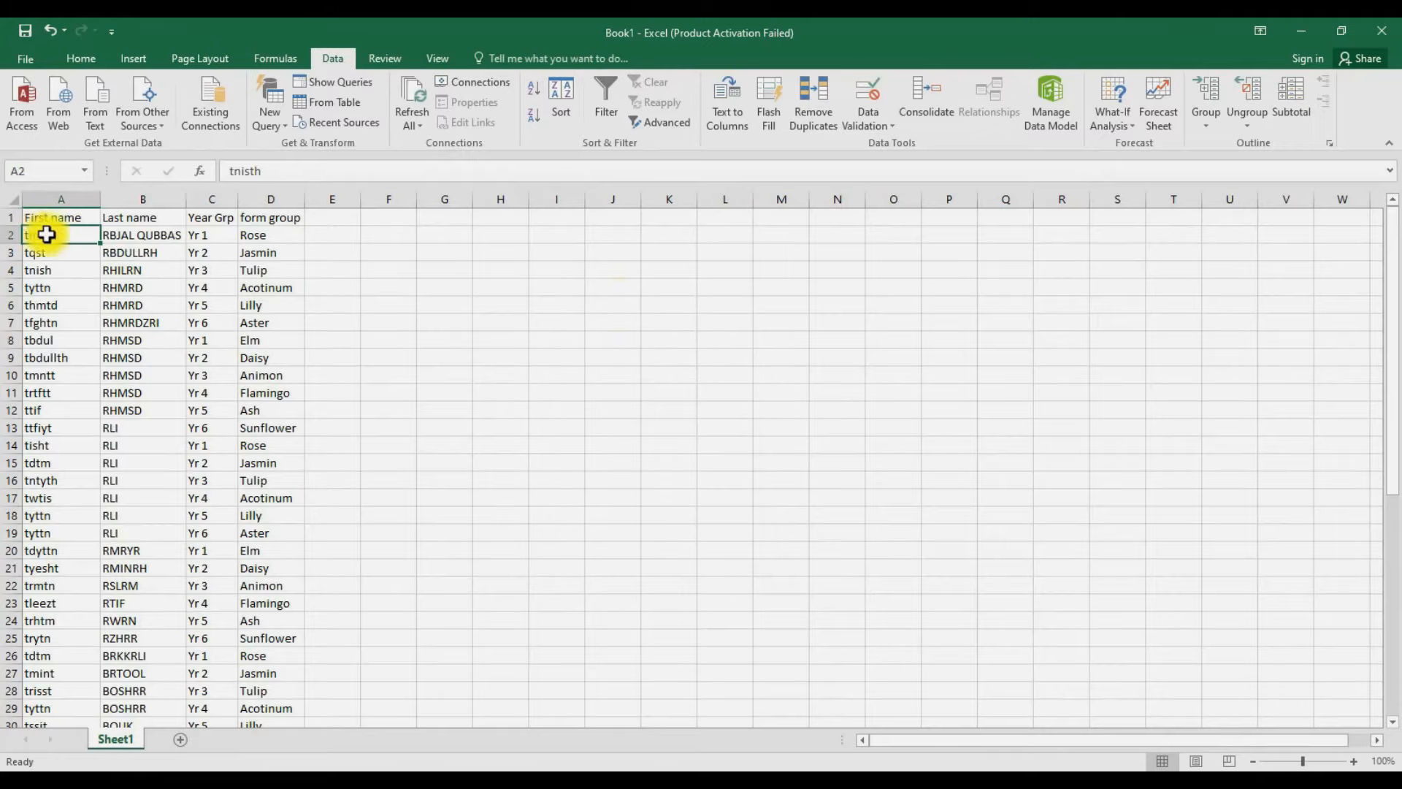
drag(46, 234, 260, 672)
right_click(214, 495)
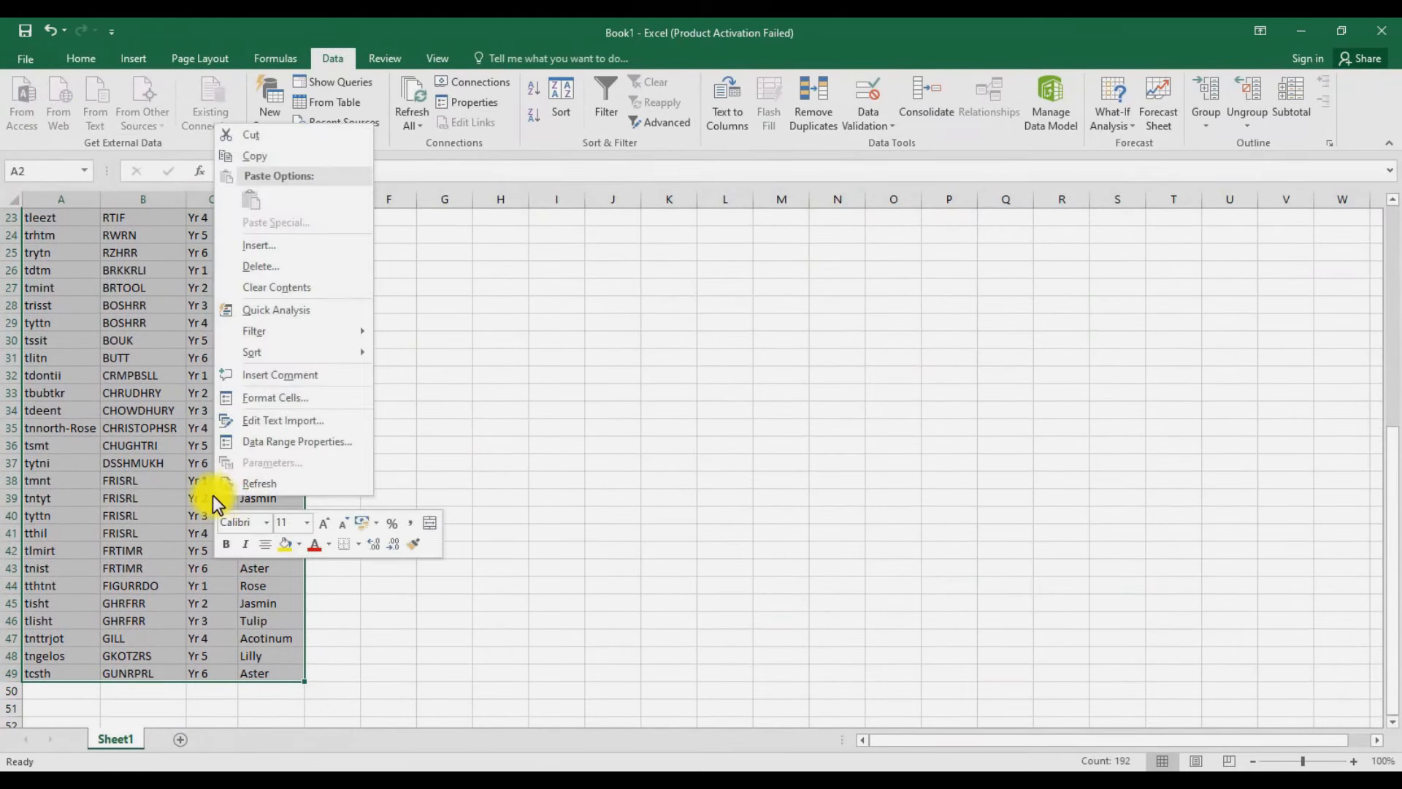
click(259, 156)
- Close the Excel workbook window
scroll(878, 357, up, 7)
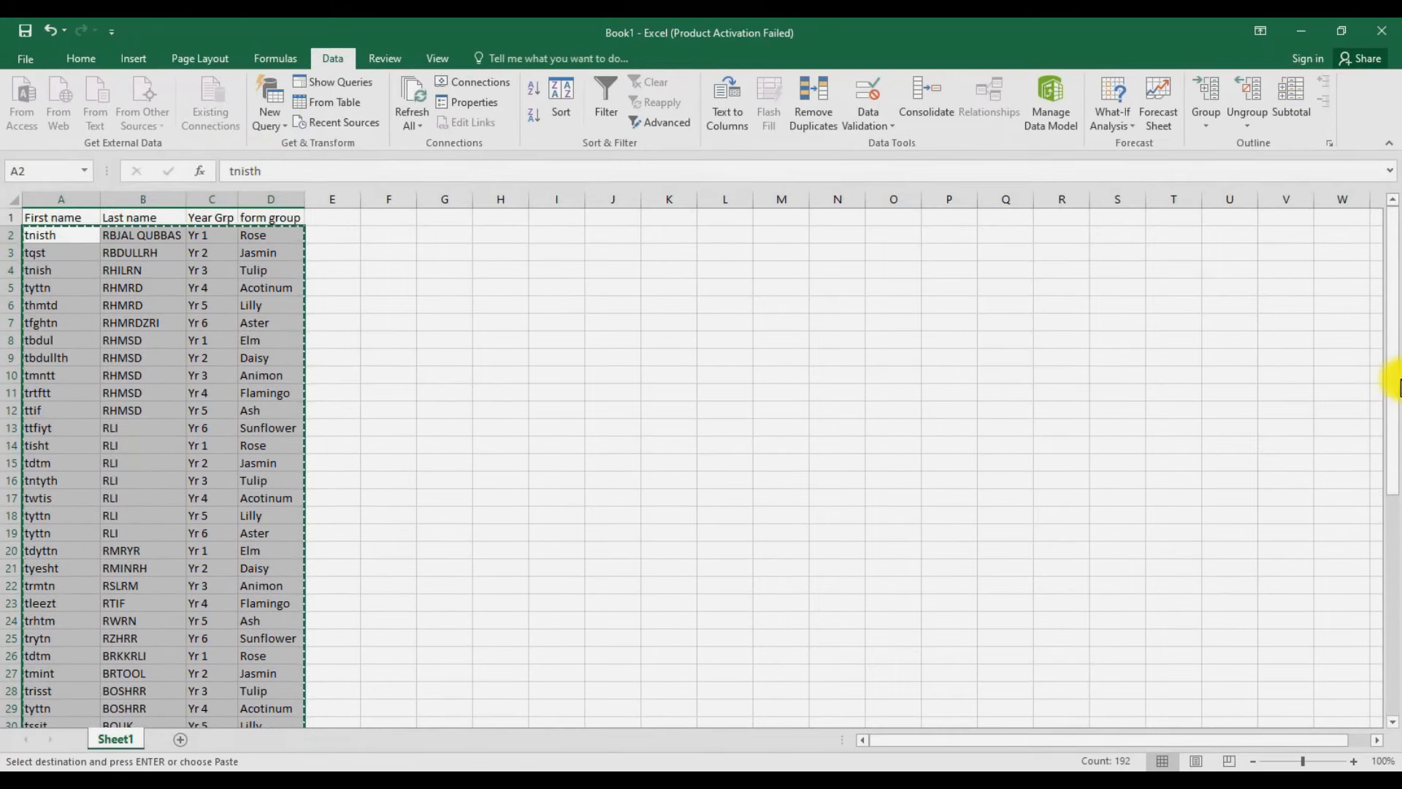
mouse_move(1396, 378)
mouse_down()
mouse_move(1396, 453)
mouse_move(1383, 363)
mouse_up()
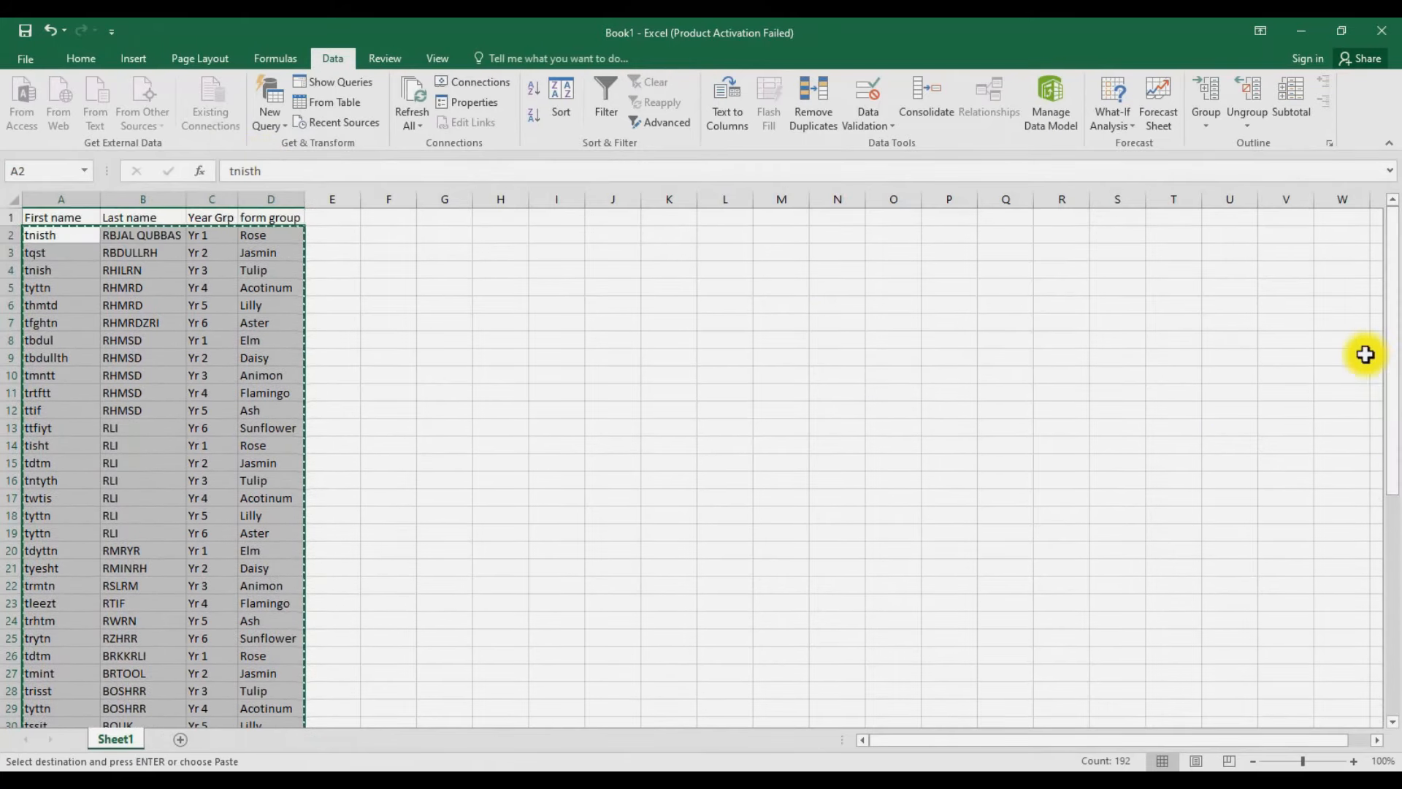
click(1395, 28)
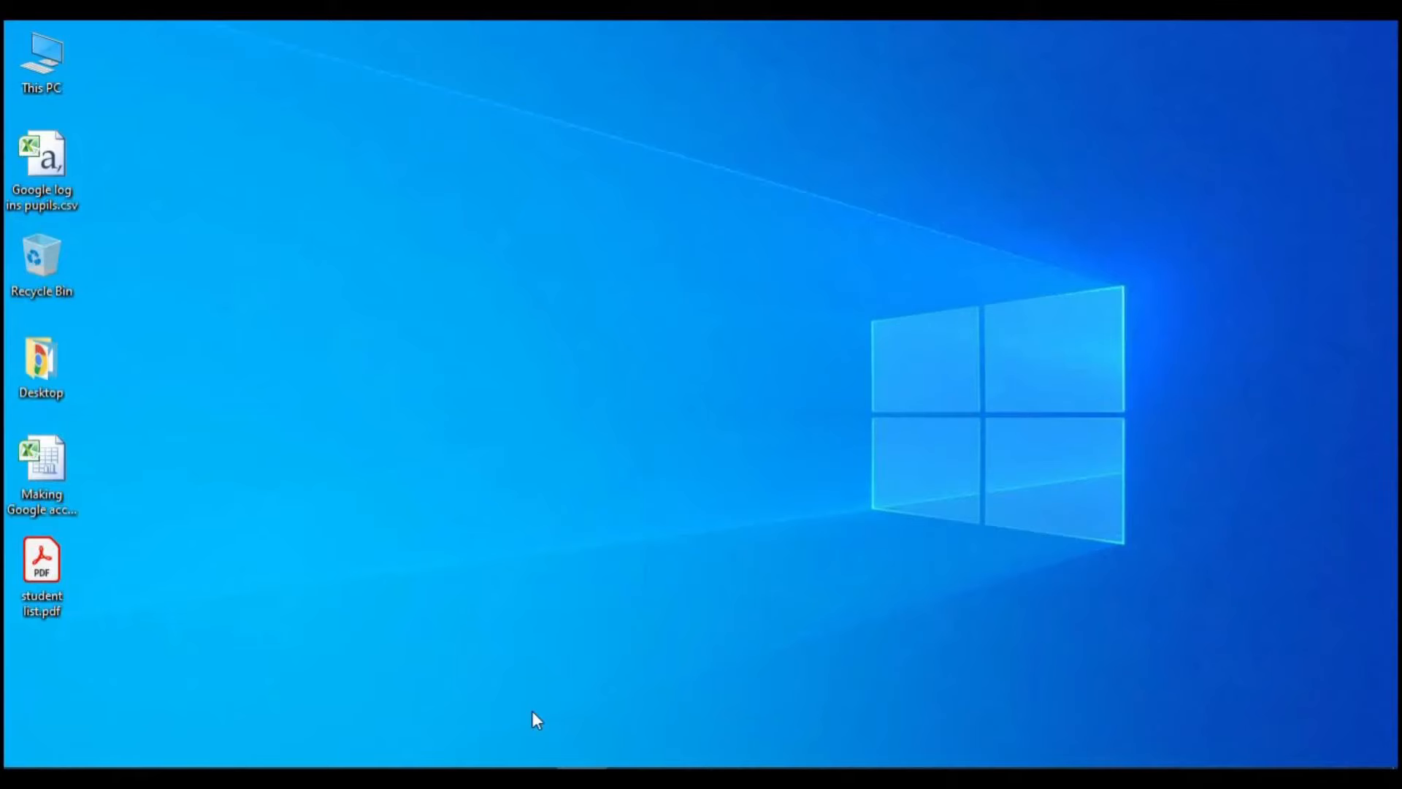